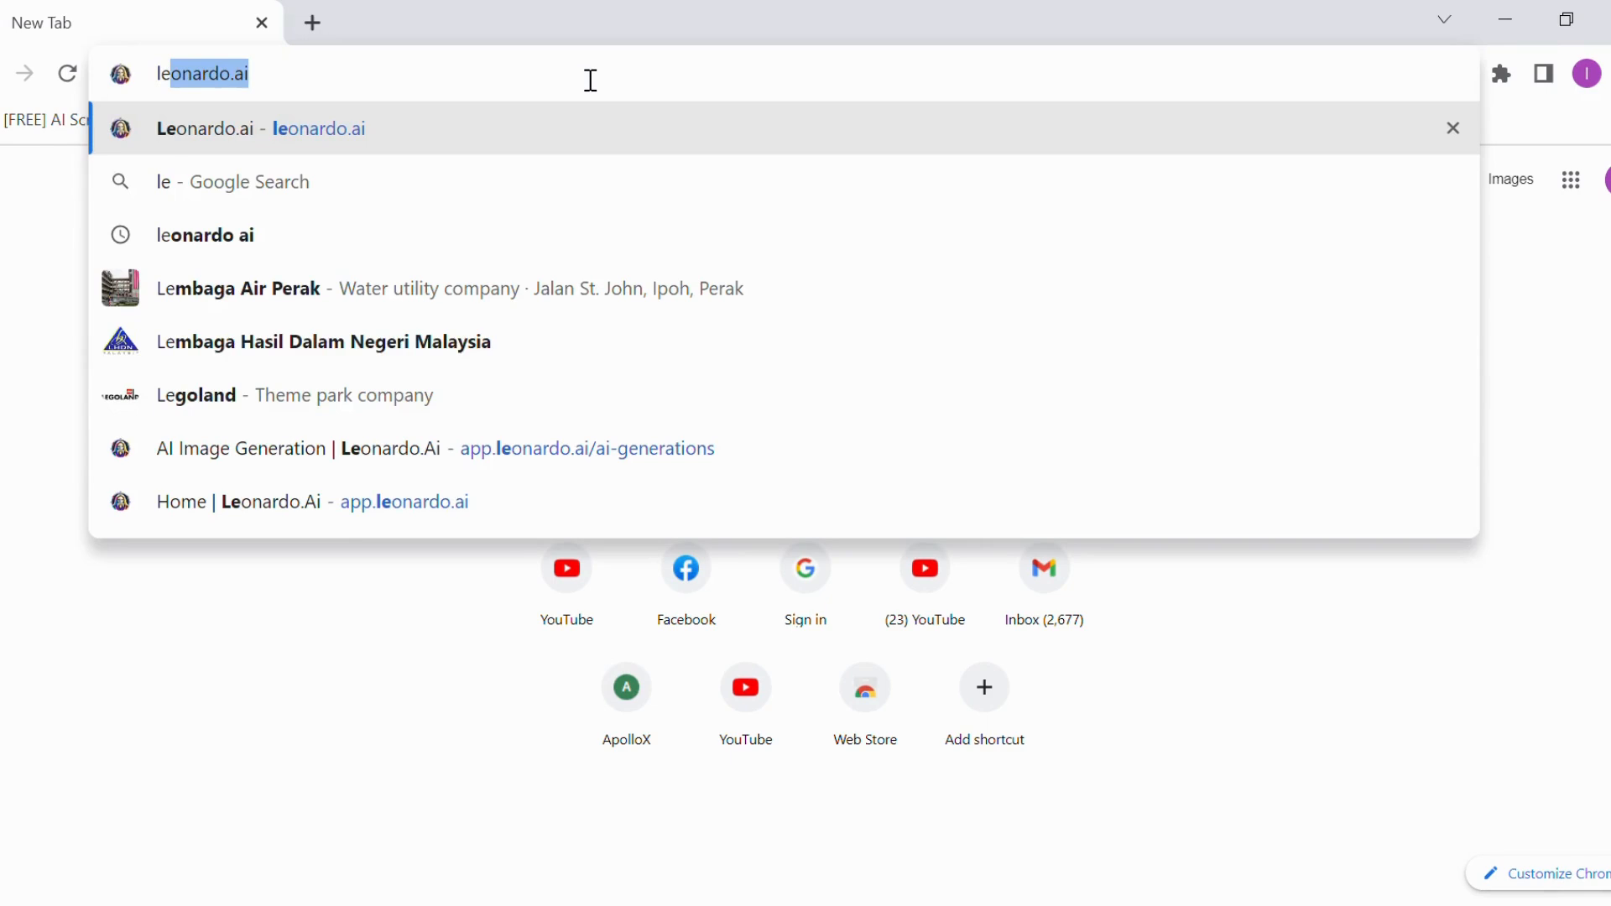
Open leonardo.ai and enter the Leonardo web app as an already whitelisted user
{"action": "key", "text": "Return"}
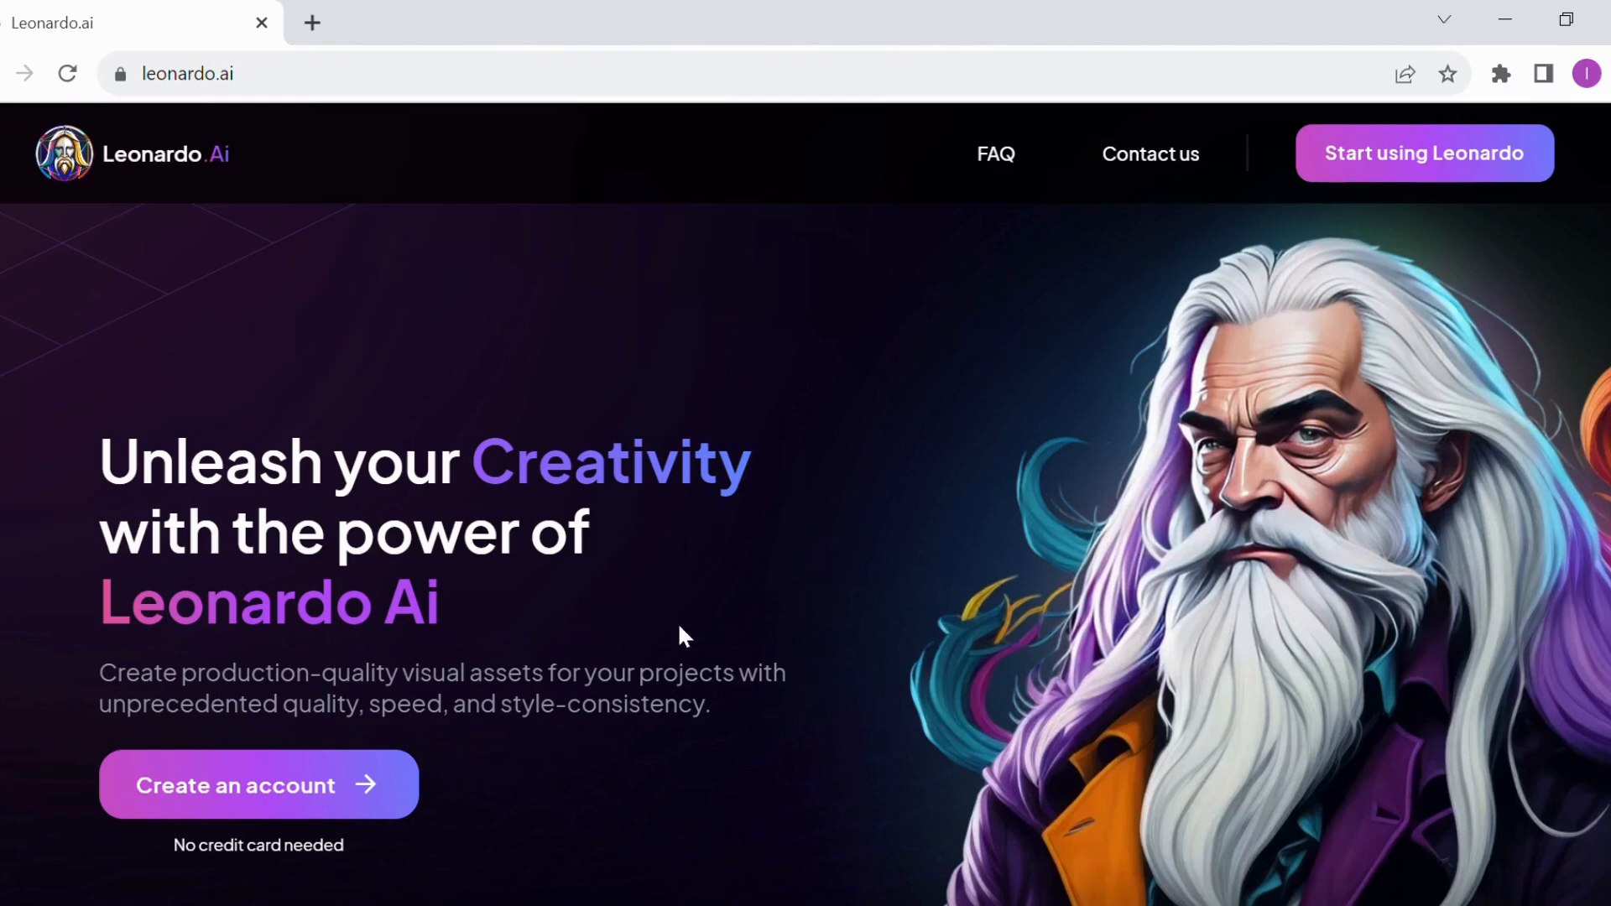
{"action": "left_click", "coordinate": [1437, 159]}
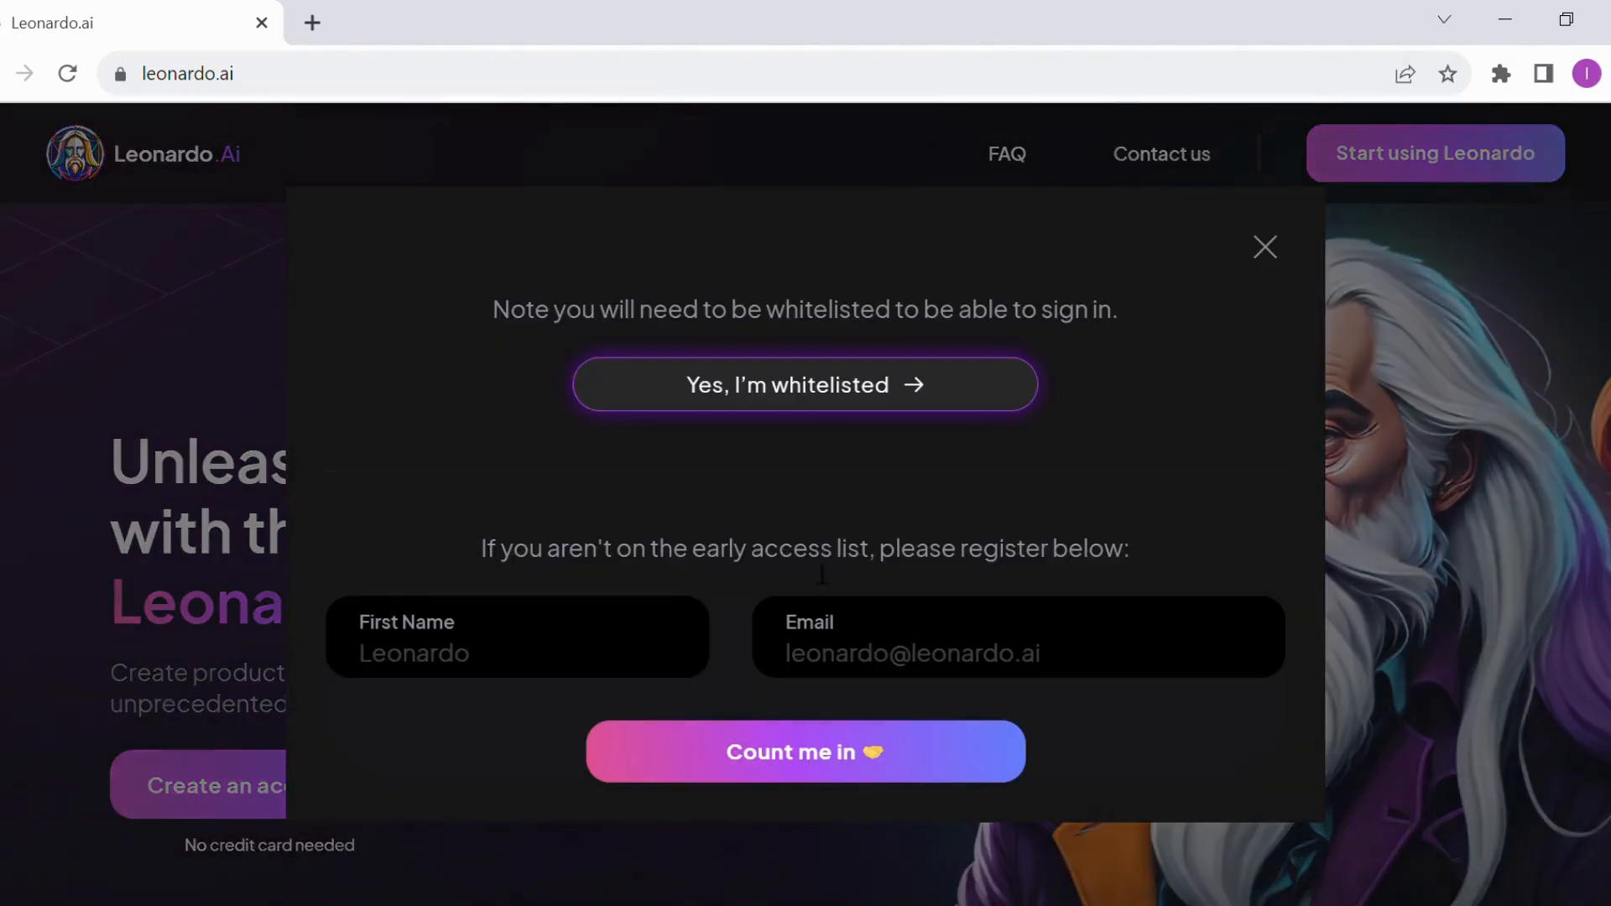
{"action": "left_click", "coordinate": [797, 393]}
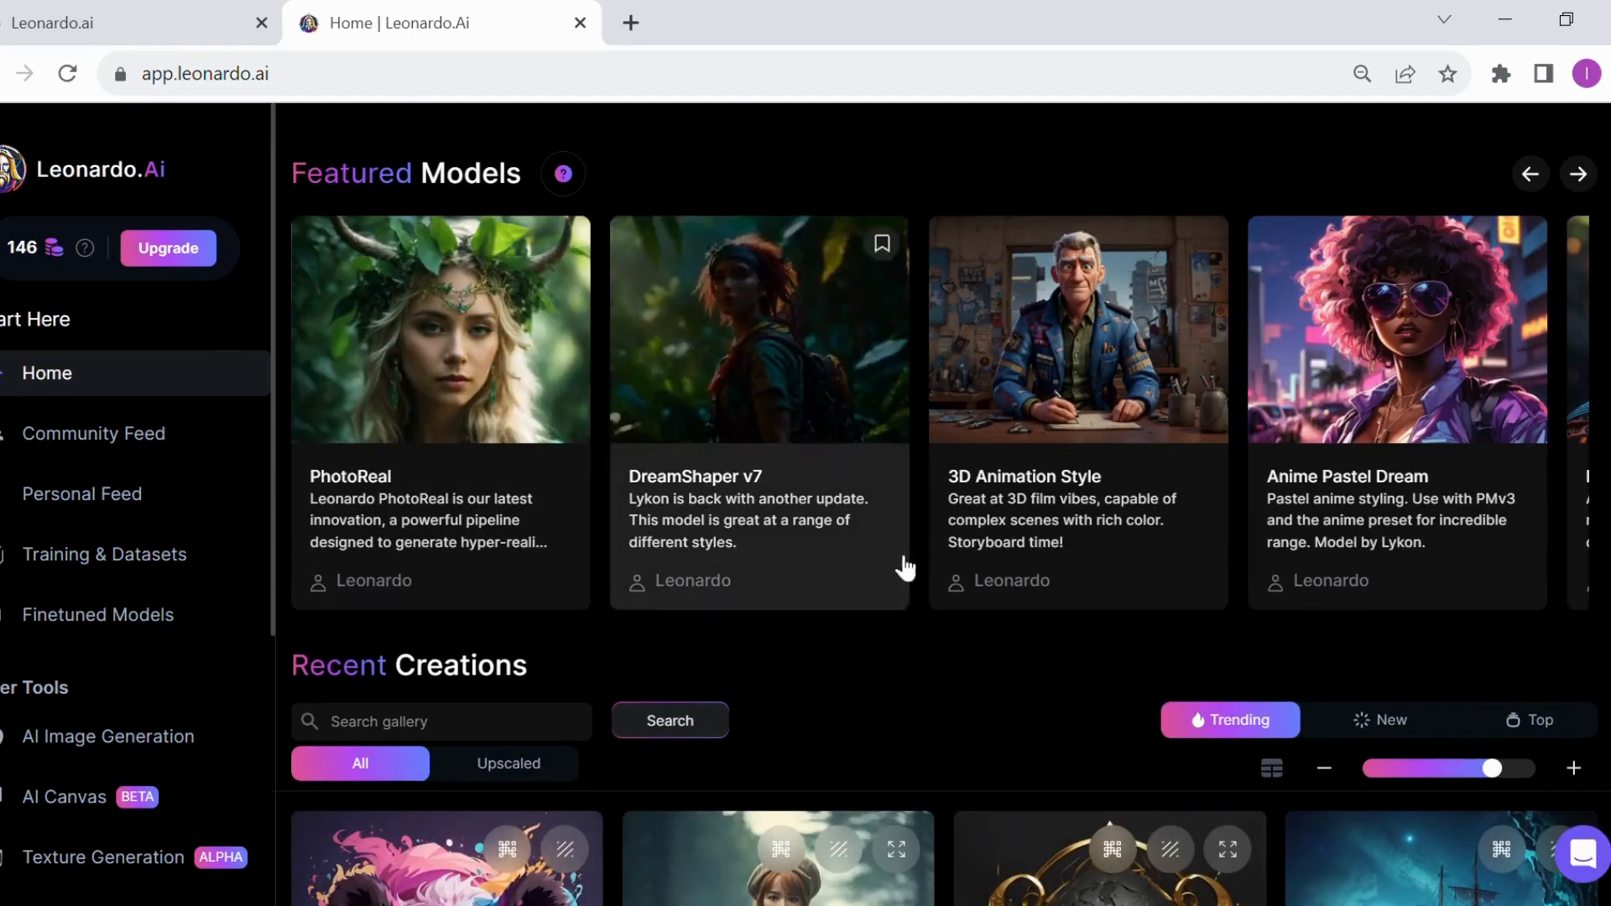
Look over the featured models and recent creations on the home page, and open the AI Image Generation tool
{"action": "scroll", "coordinate": [965, 659], "scroll_direction": "down", "scroll_amount": 2}
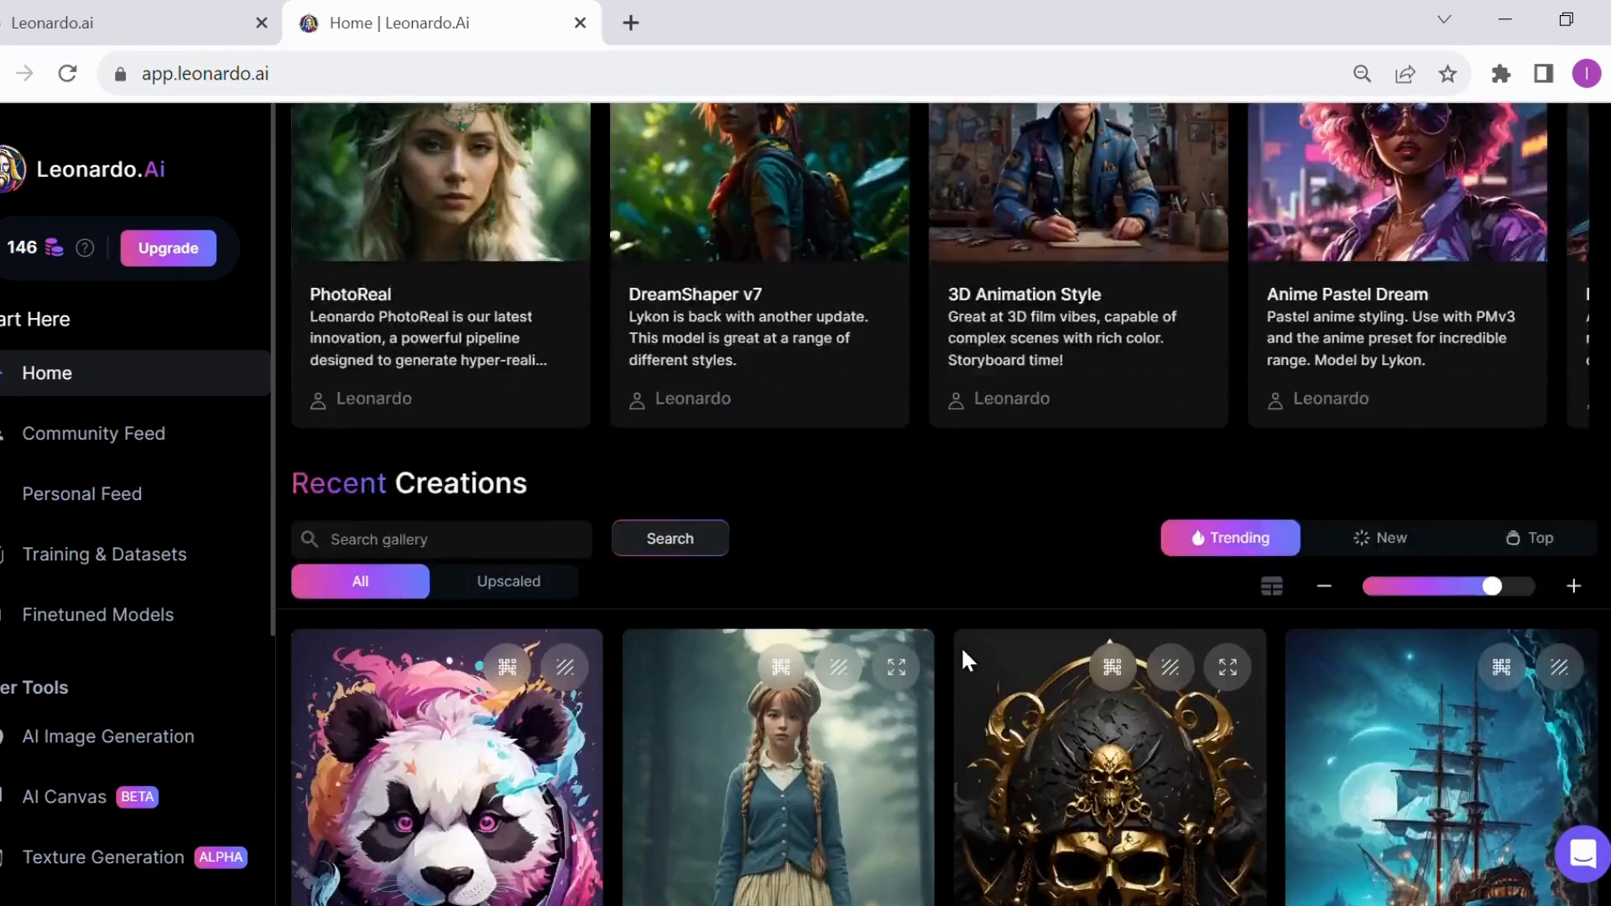
{"action": "scroll", "coordinate": [960, 646], "scroll_direction": "down", "scroll_amount": 5}
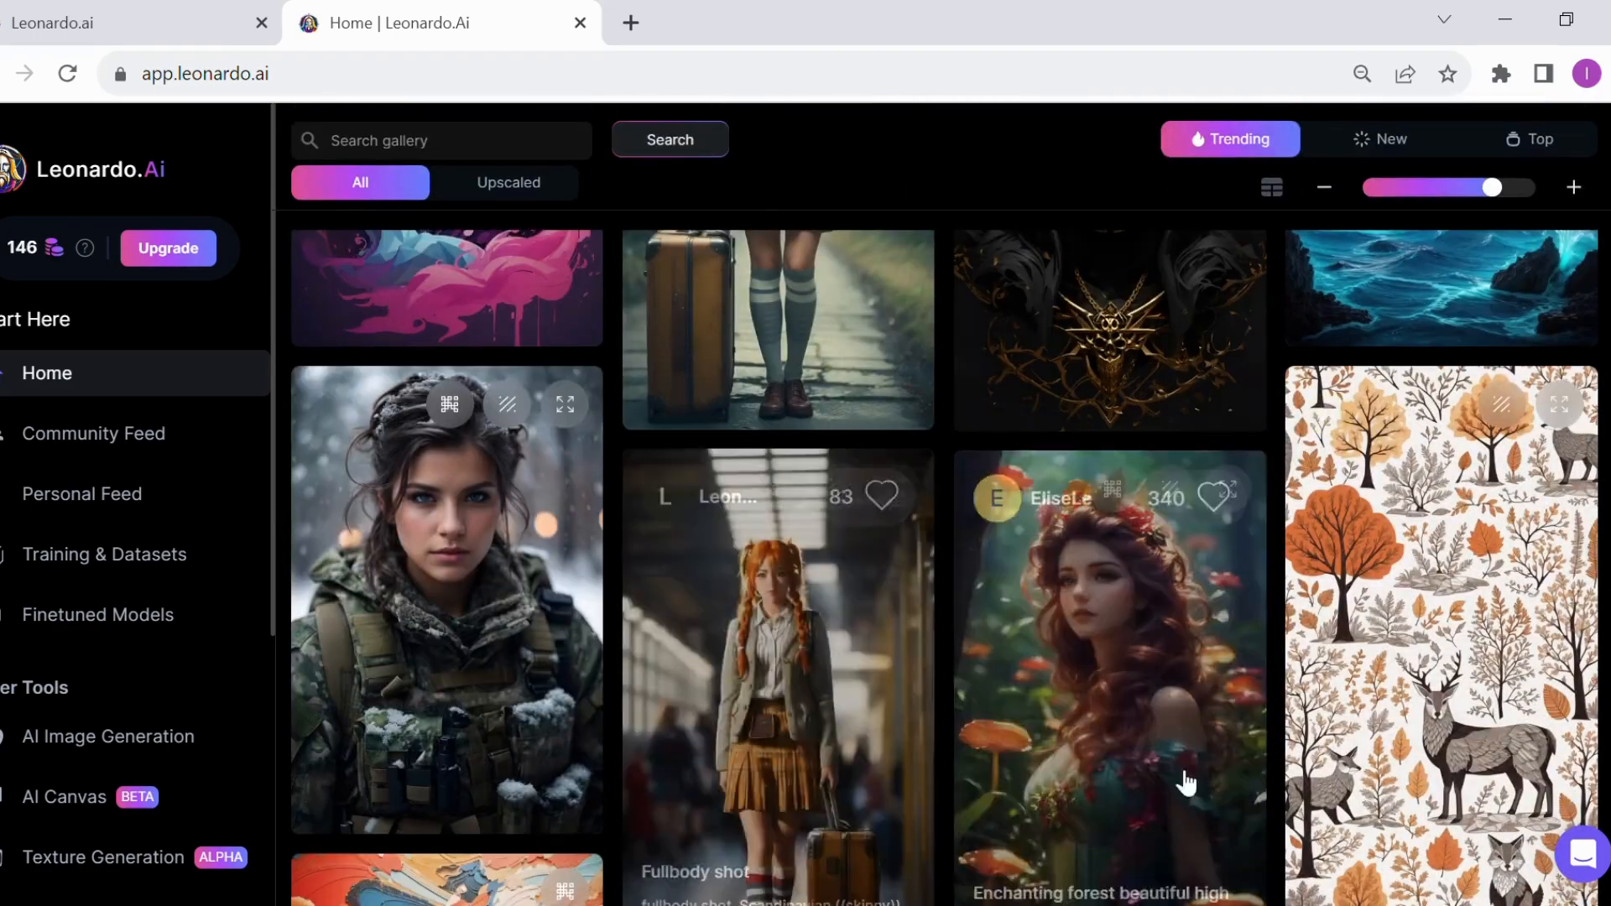
{"action": "scroll", "coordinate": [521, 719], "scroll_direction": "up", "scroll_amount": 5}
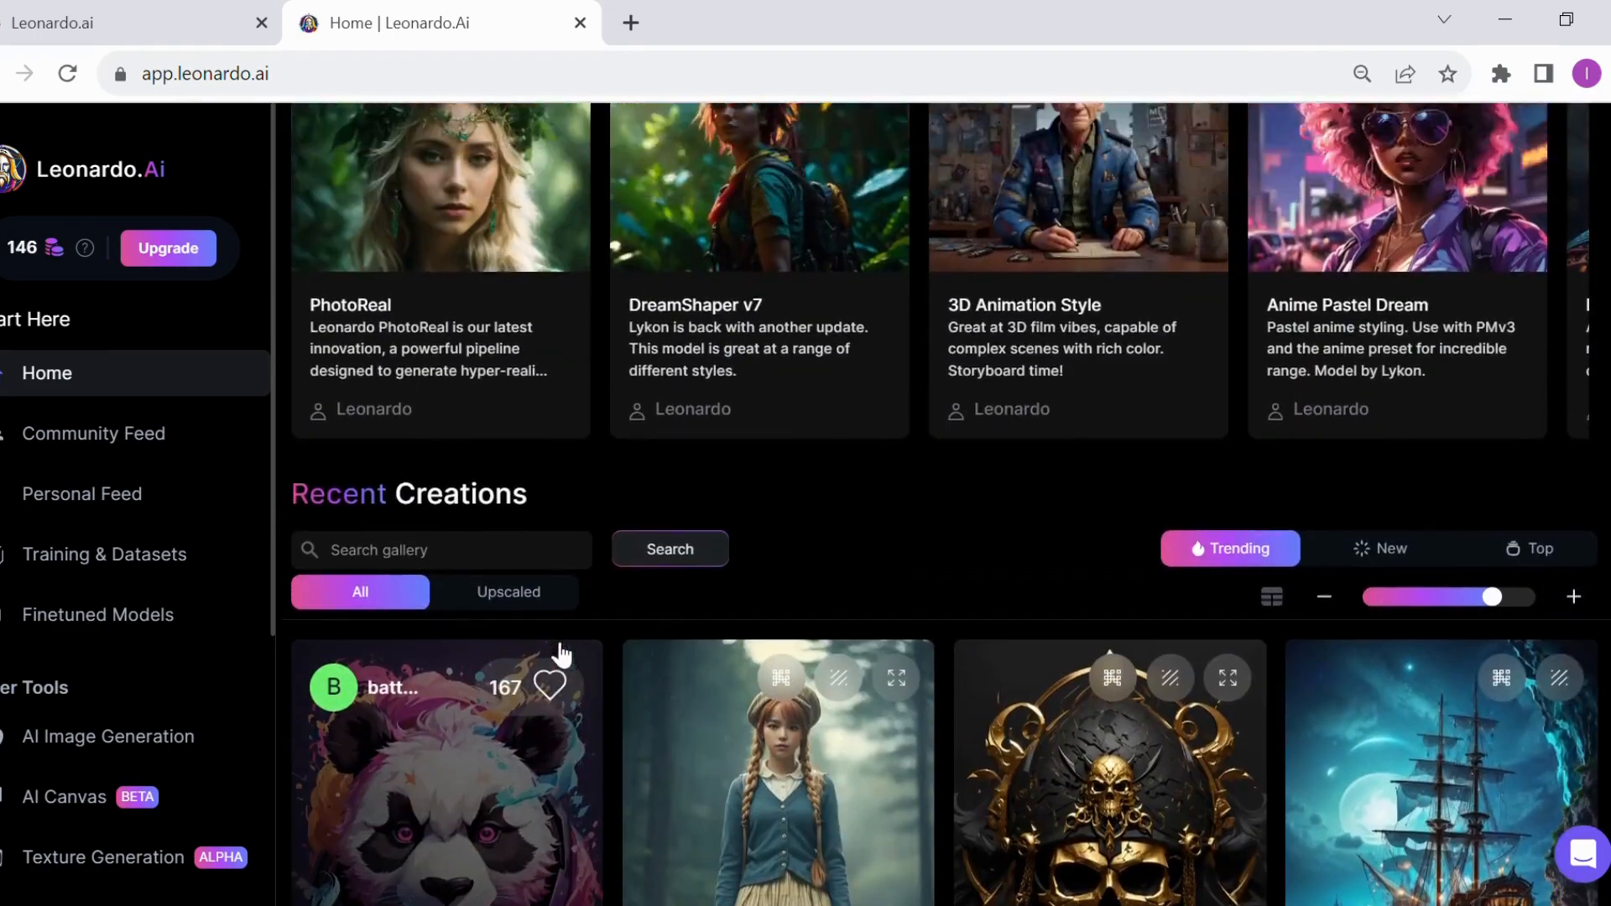
{"action": "scroll", "coordinate": [560, 655], "scroll_direction": "up", "scroll_amount": 2}
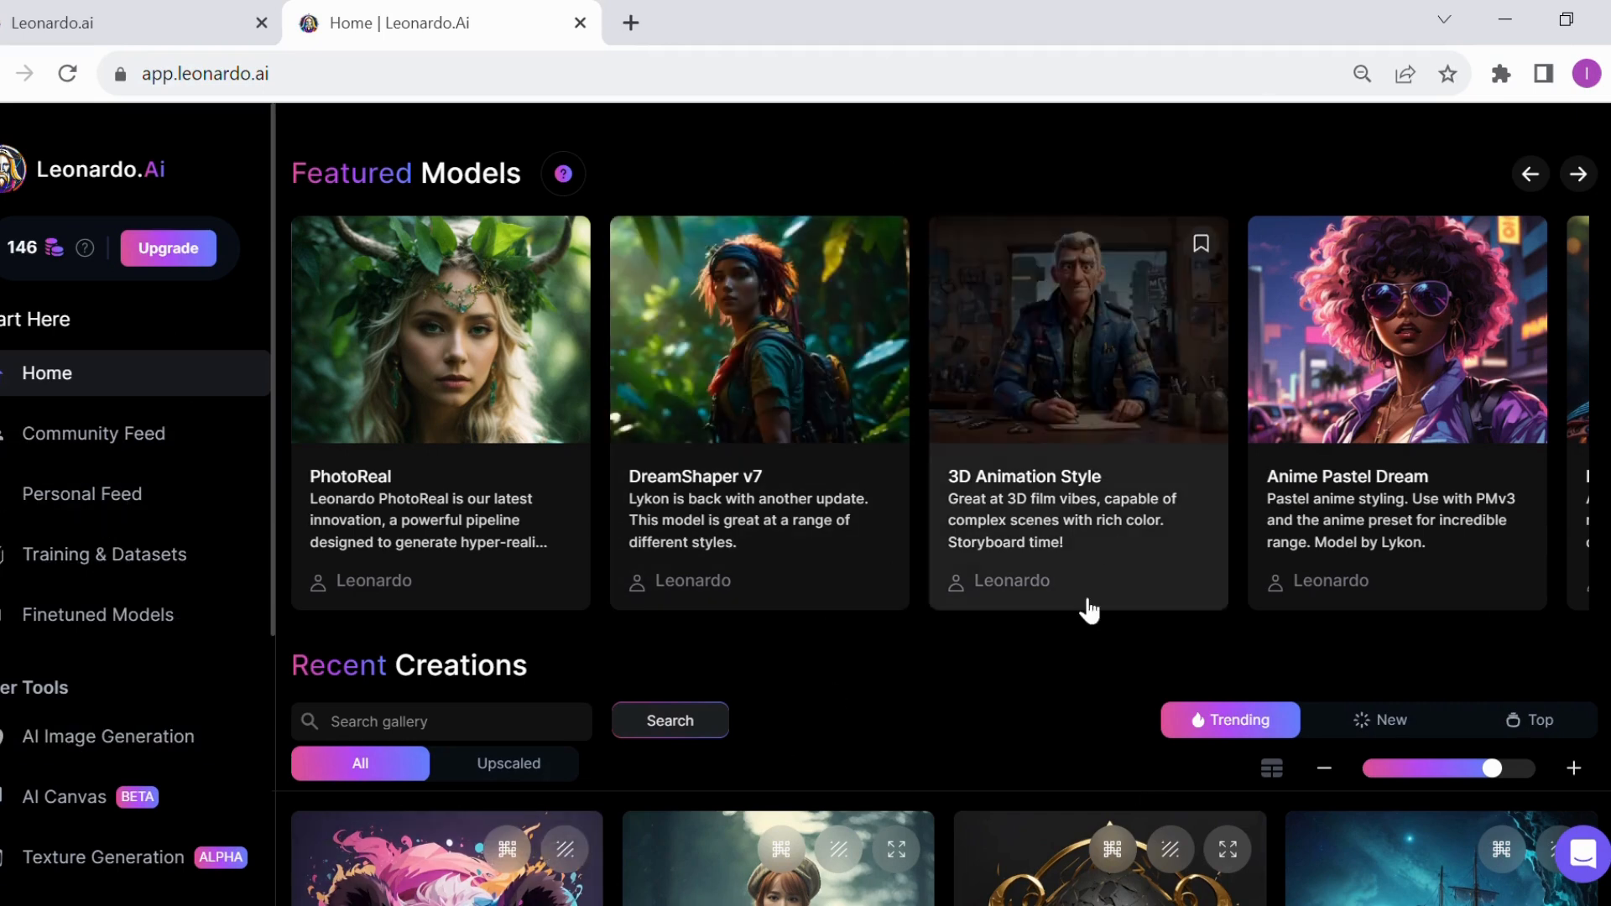
{"action": "left_click", "coordinate": [71, 749]}
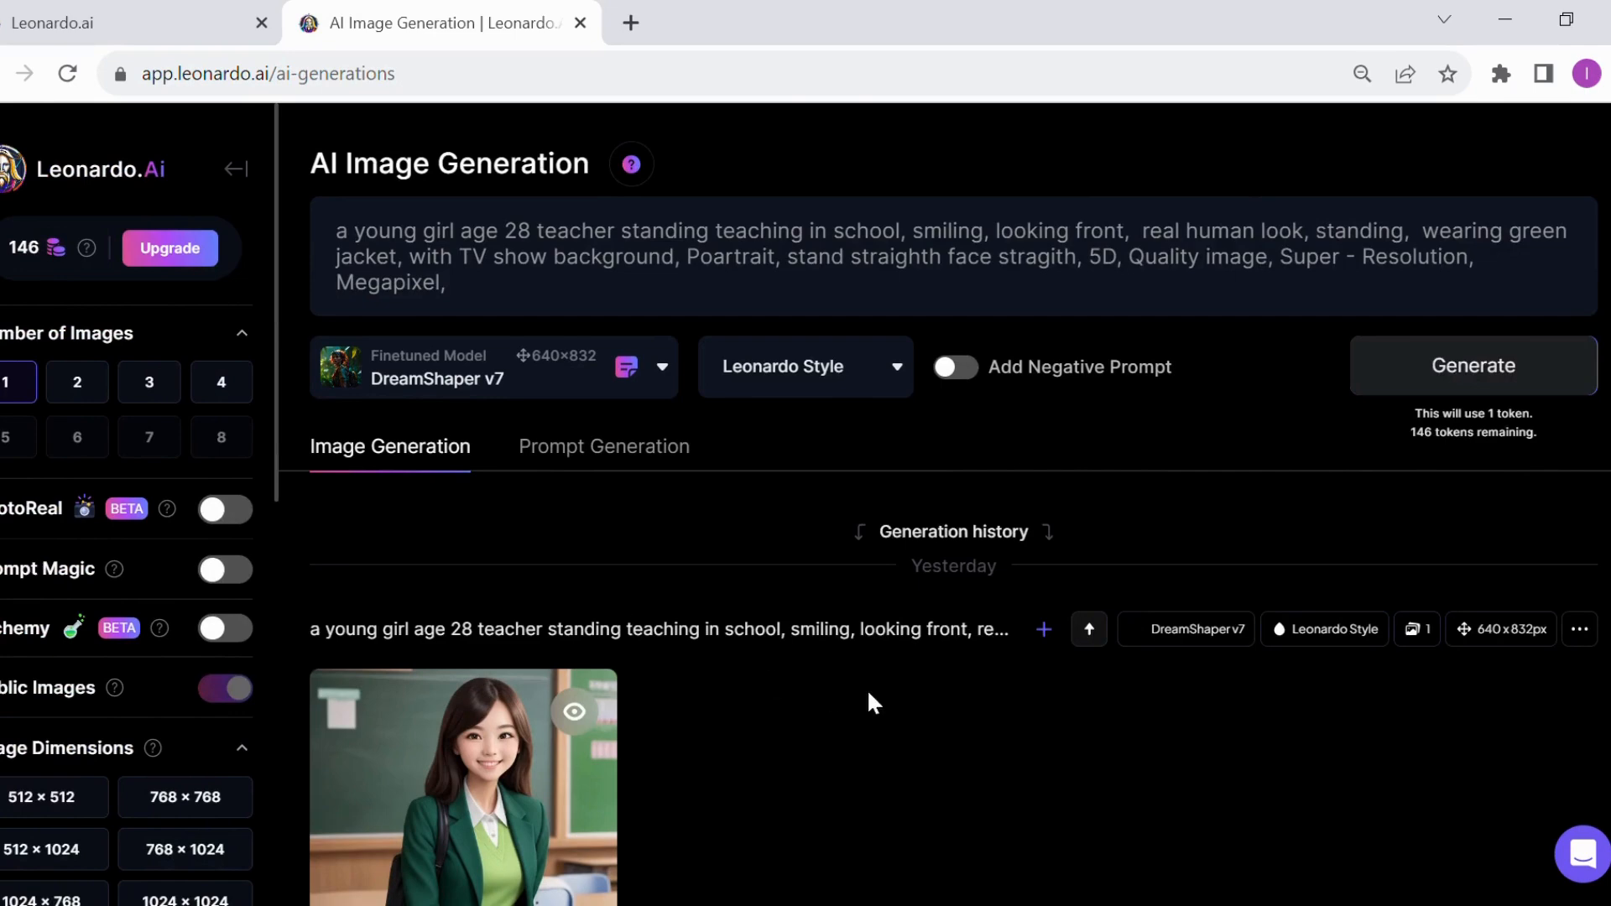
Generate an image from the existing prompt about a young teacher in a green jacket, using DreamShaper v7 and Leonardo Style
{"action": "scroll", "coordinate": [868, 704], "scroll_direction": "down", "scroll_amount": 5}
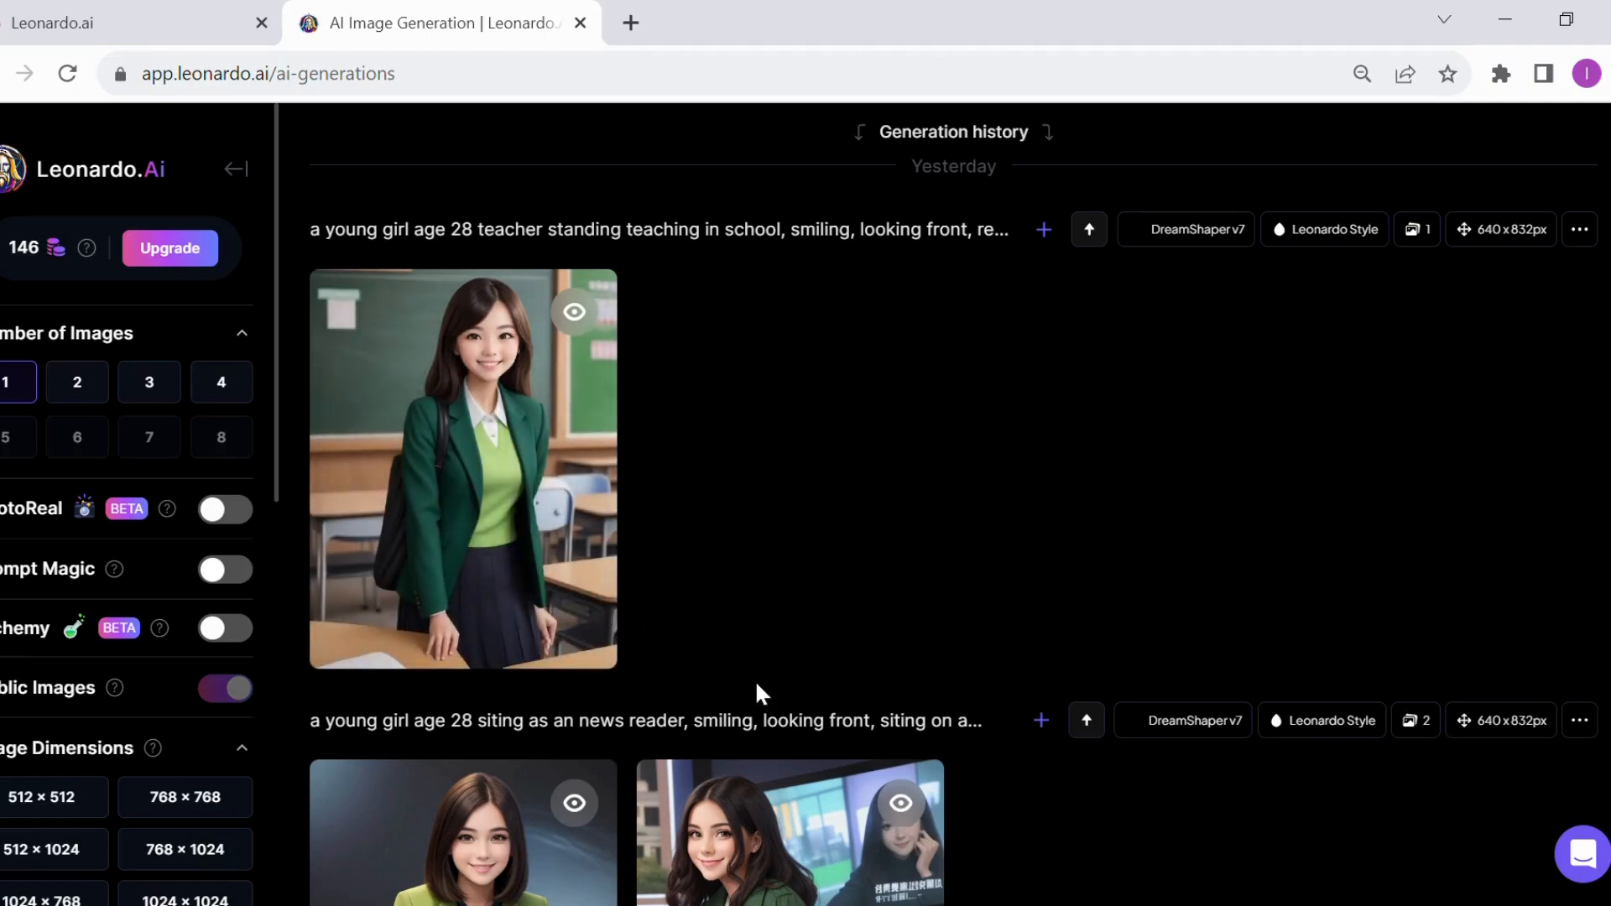
{"action": "scroll", "coordinate": [915, 631], "scroll_direction": "up", "scroll_amount": 5}
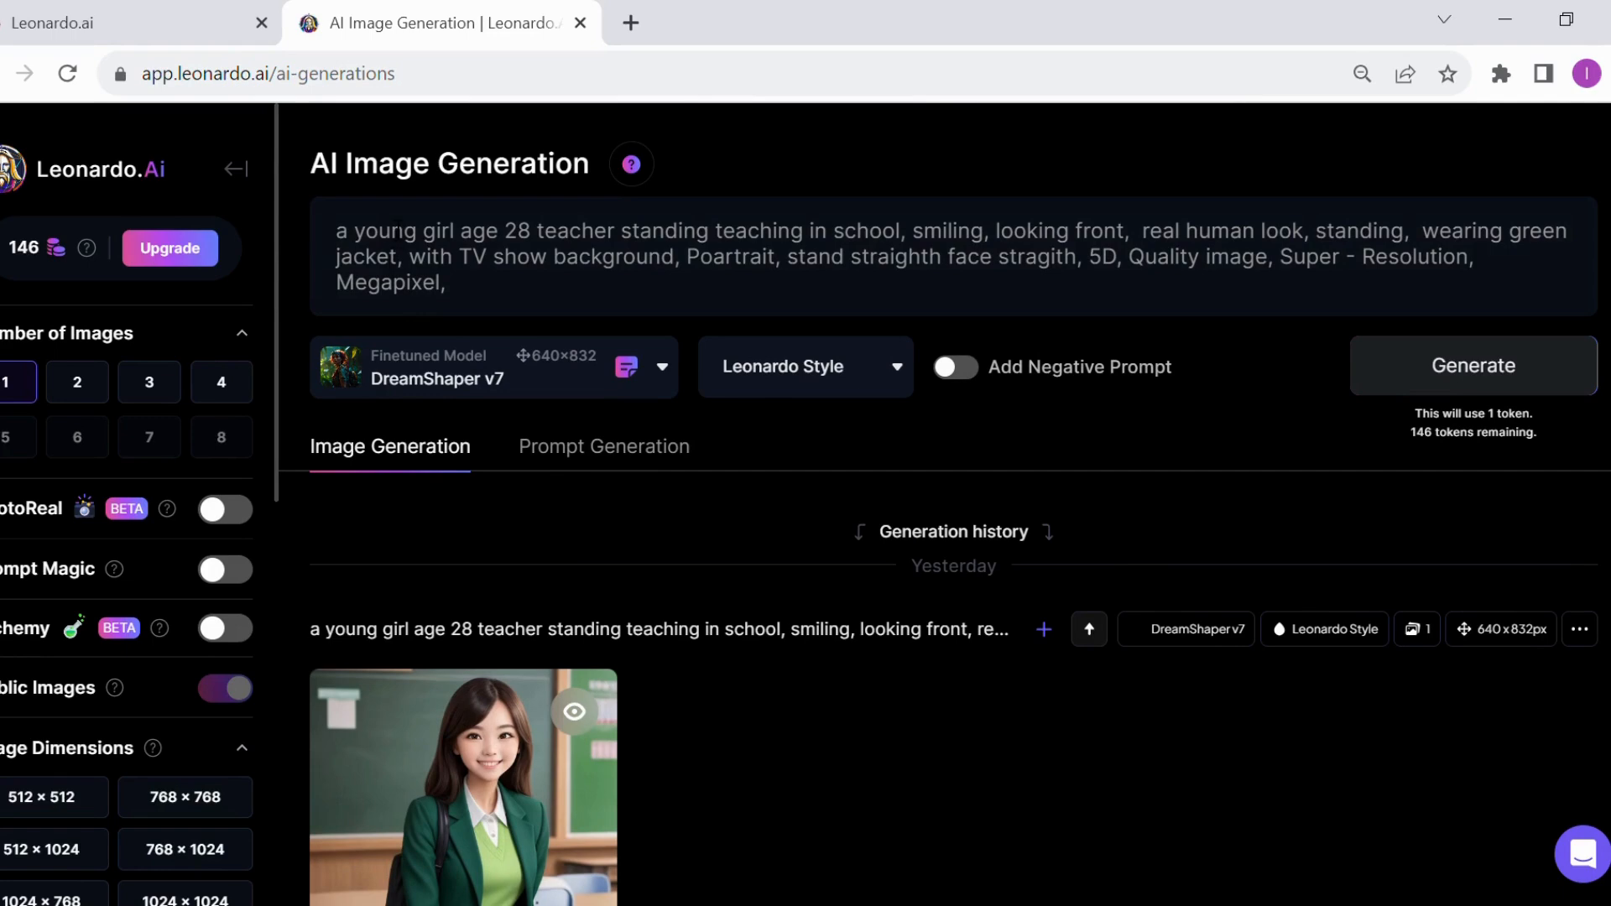
{"action": "left_click_drag", "start_coordinate": [336, 231], "coordinate": [451, 283]}
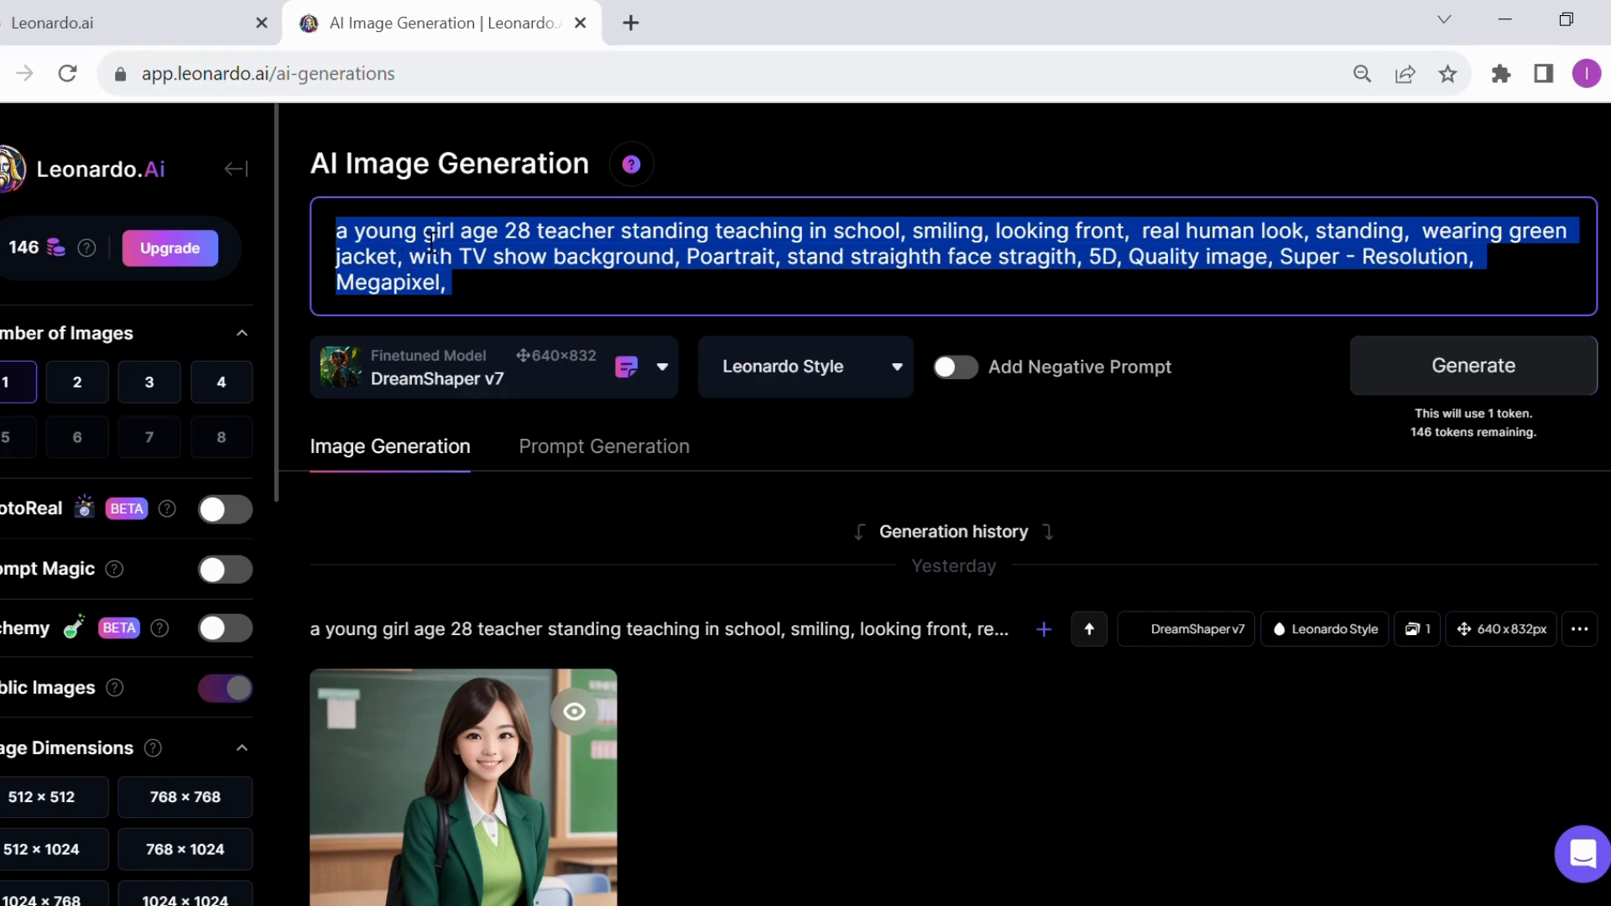
{"action": "left_click", "coordinate": [602, 258]}
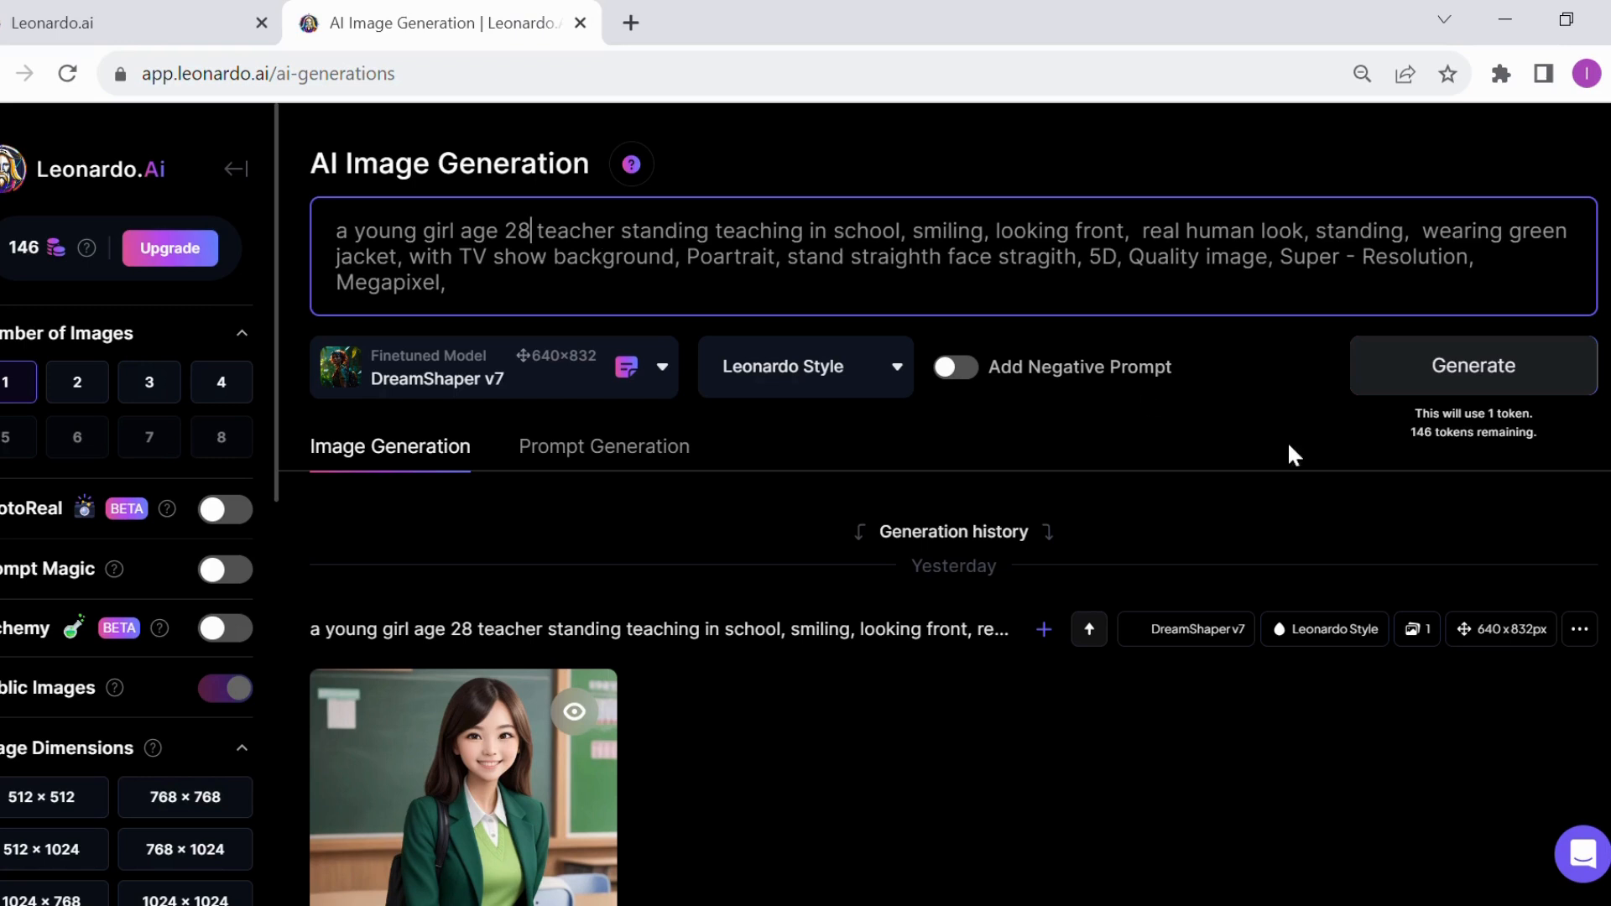
{"action": "scroll", "coordinate": [1443, 364], "scroll_direction": "down", "scroll_amount": 2}
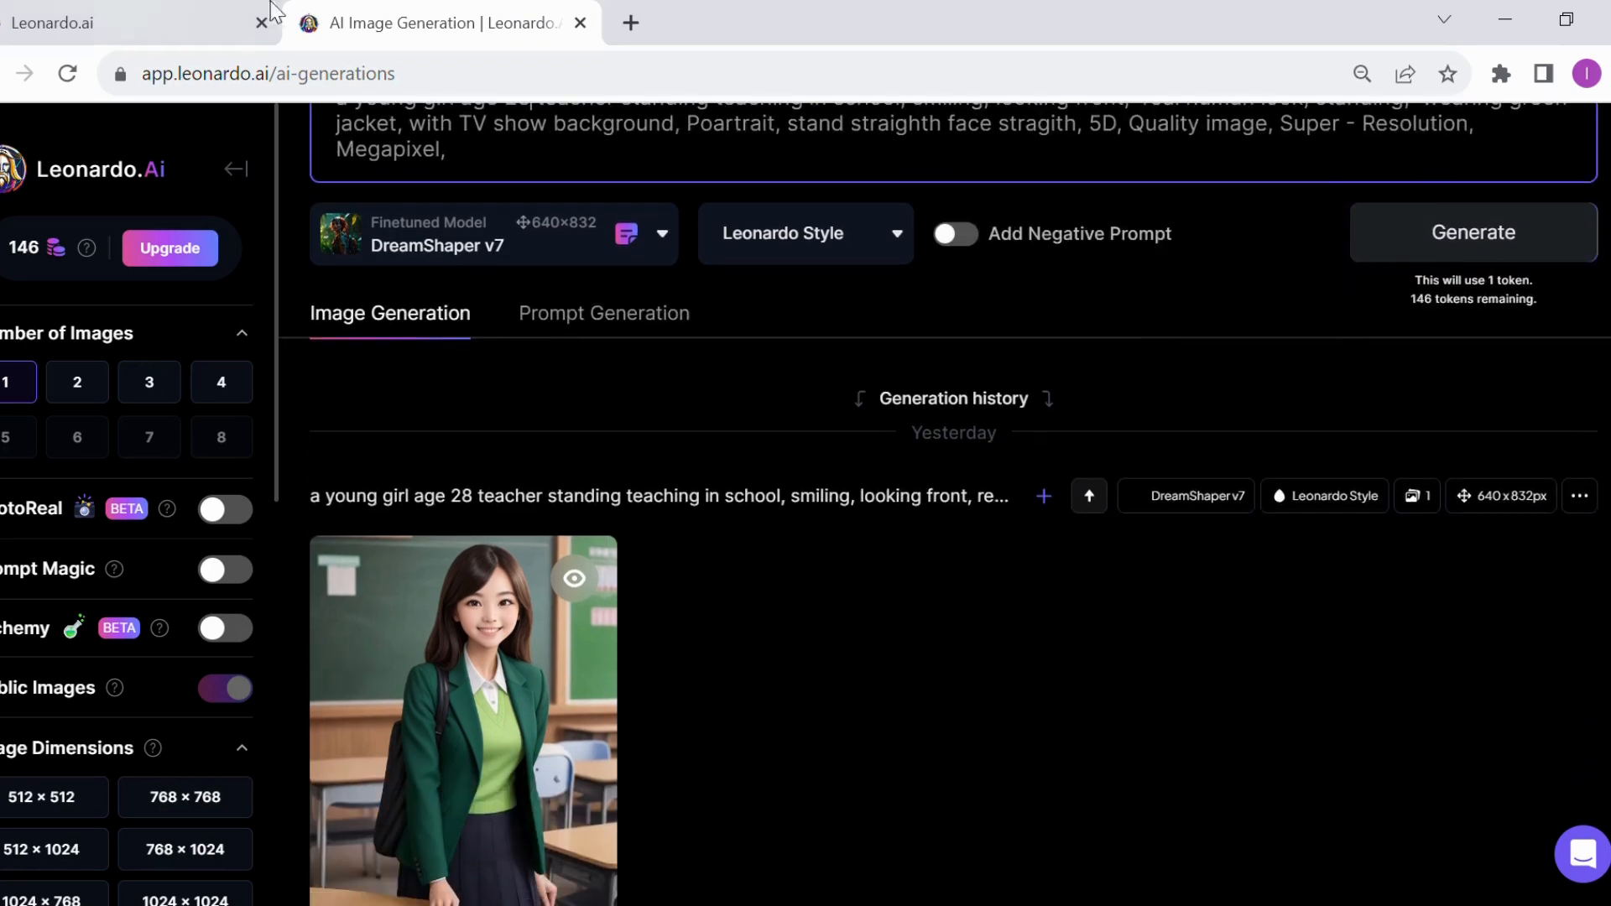
{"action": "scroll", "coordinate": [722, 431], "scroll_direction": "up", "scroll_amount": 2}
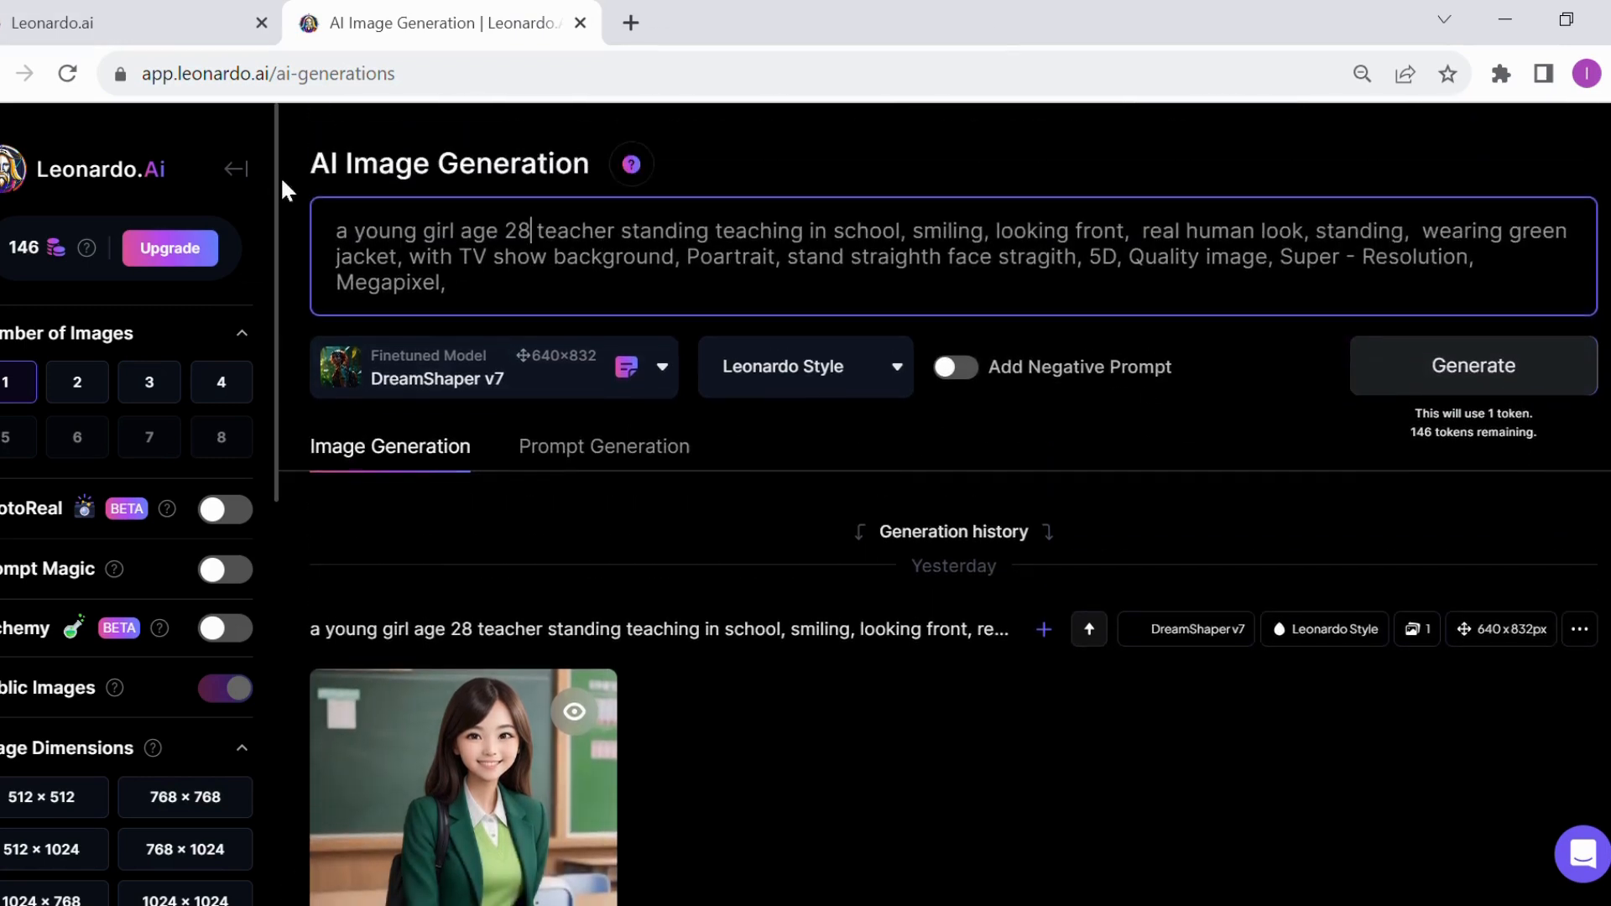
{"action": "scroll", "coordinate": [694, 232], "scroll_direction": "down", "scroll_amount": 2}
{"action": "left_click", "coordinate": [1471, 230]}
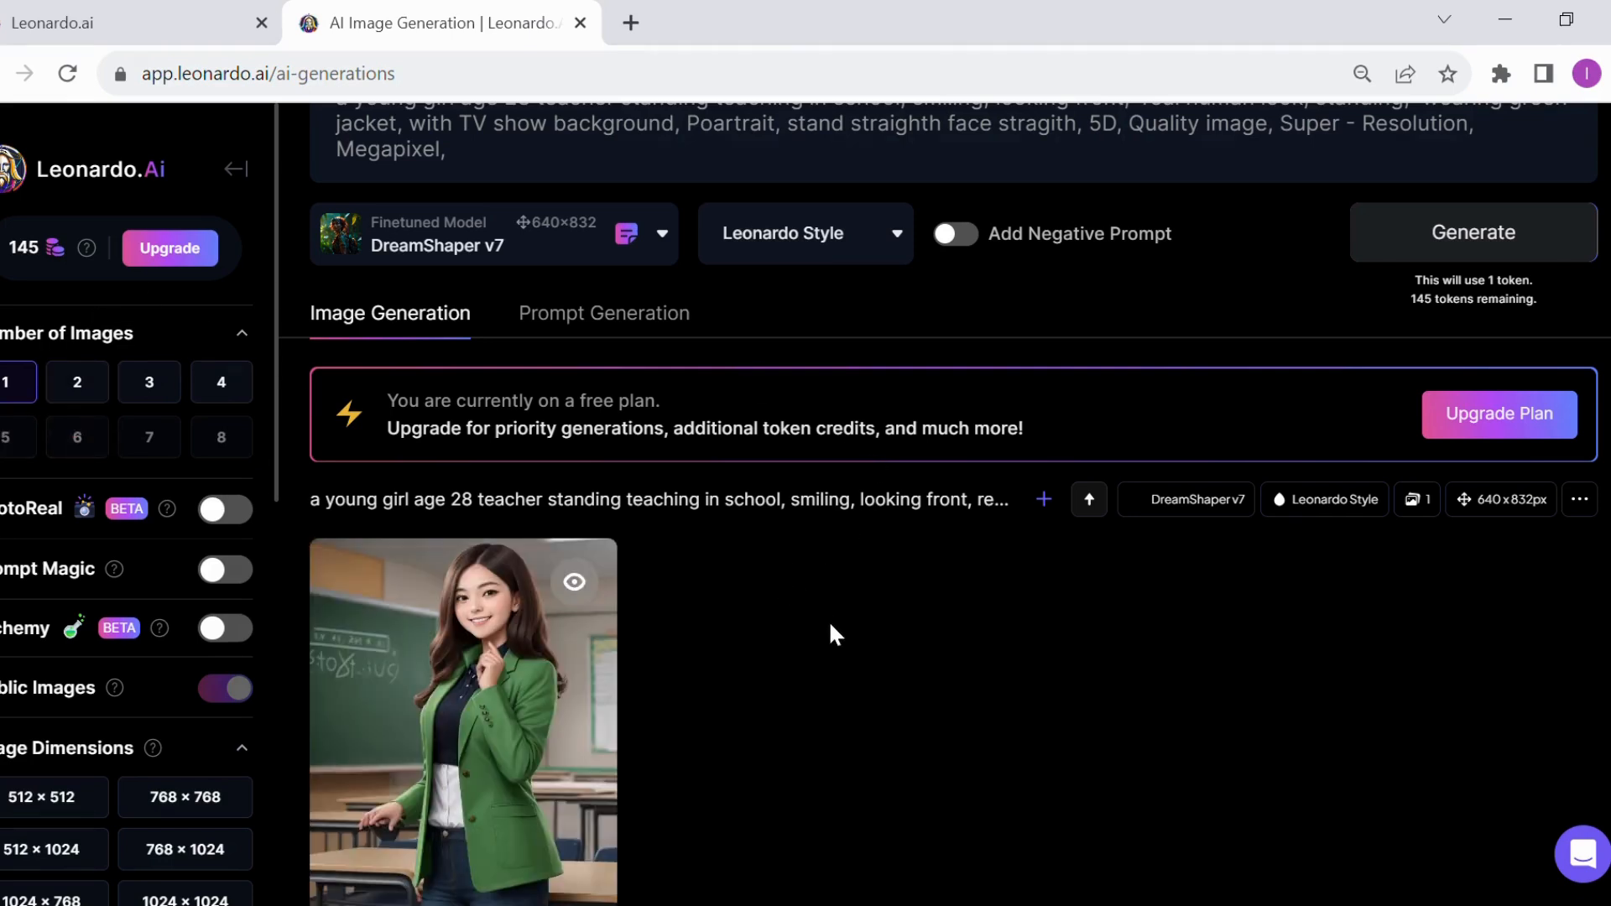
Review the newly generated teacher image and download it
{"action": "scroll", "coordinate": [832, 638], "scroll_direction": "down", "scroll_amount": 3}
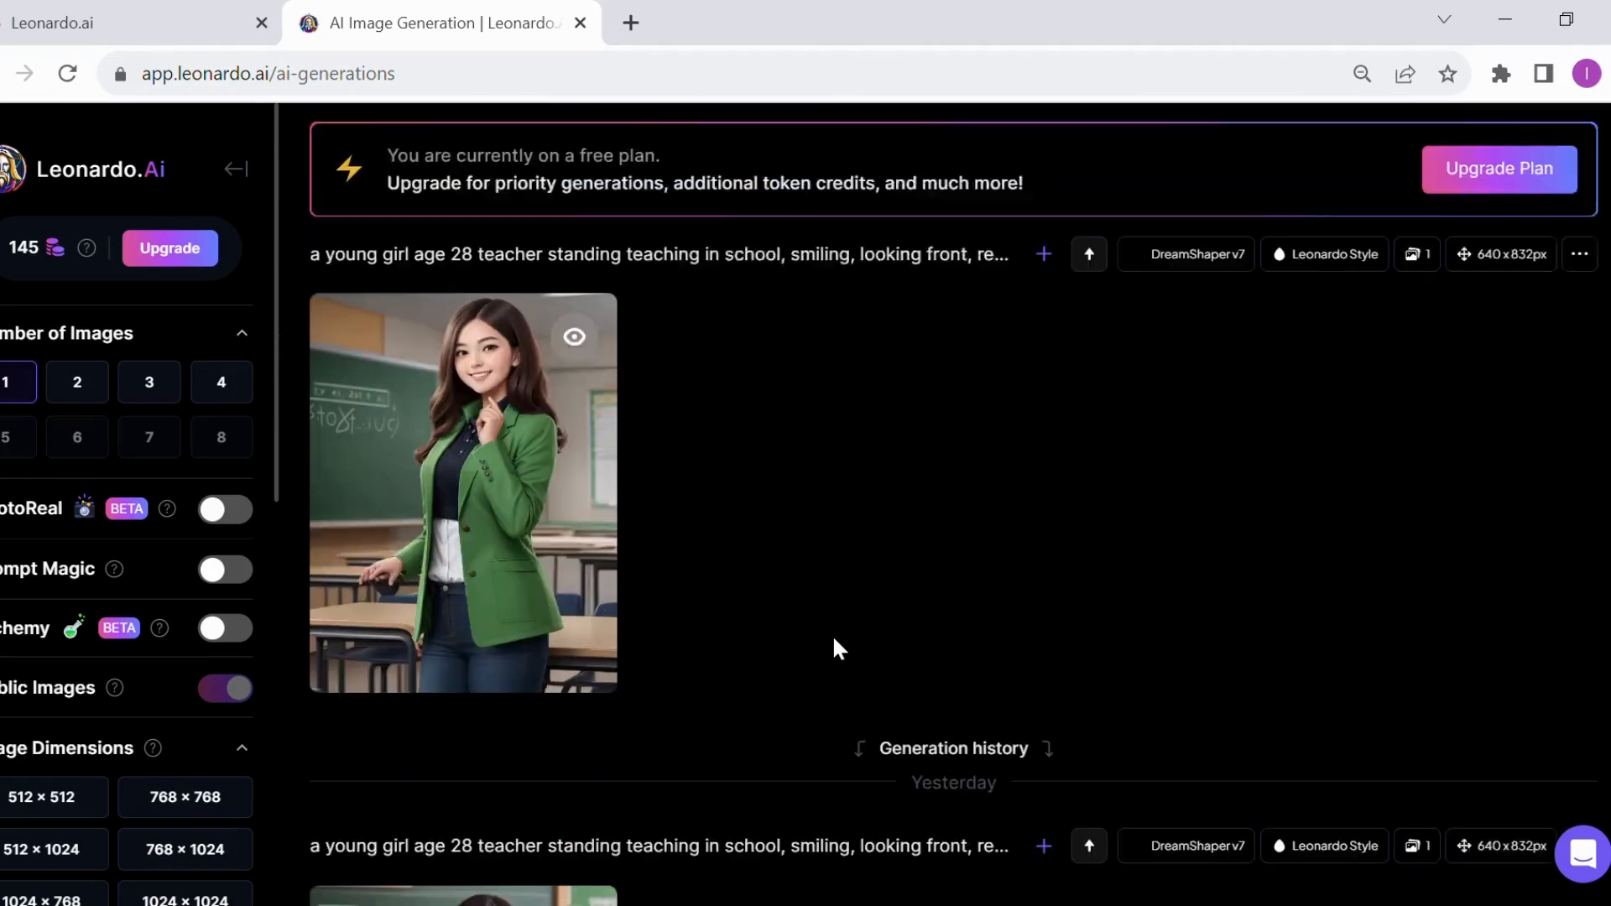
{"action": "scroll", "coordinate": [783, 543], "scroll_direction": "up", "scroll_amount": 2}
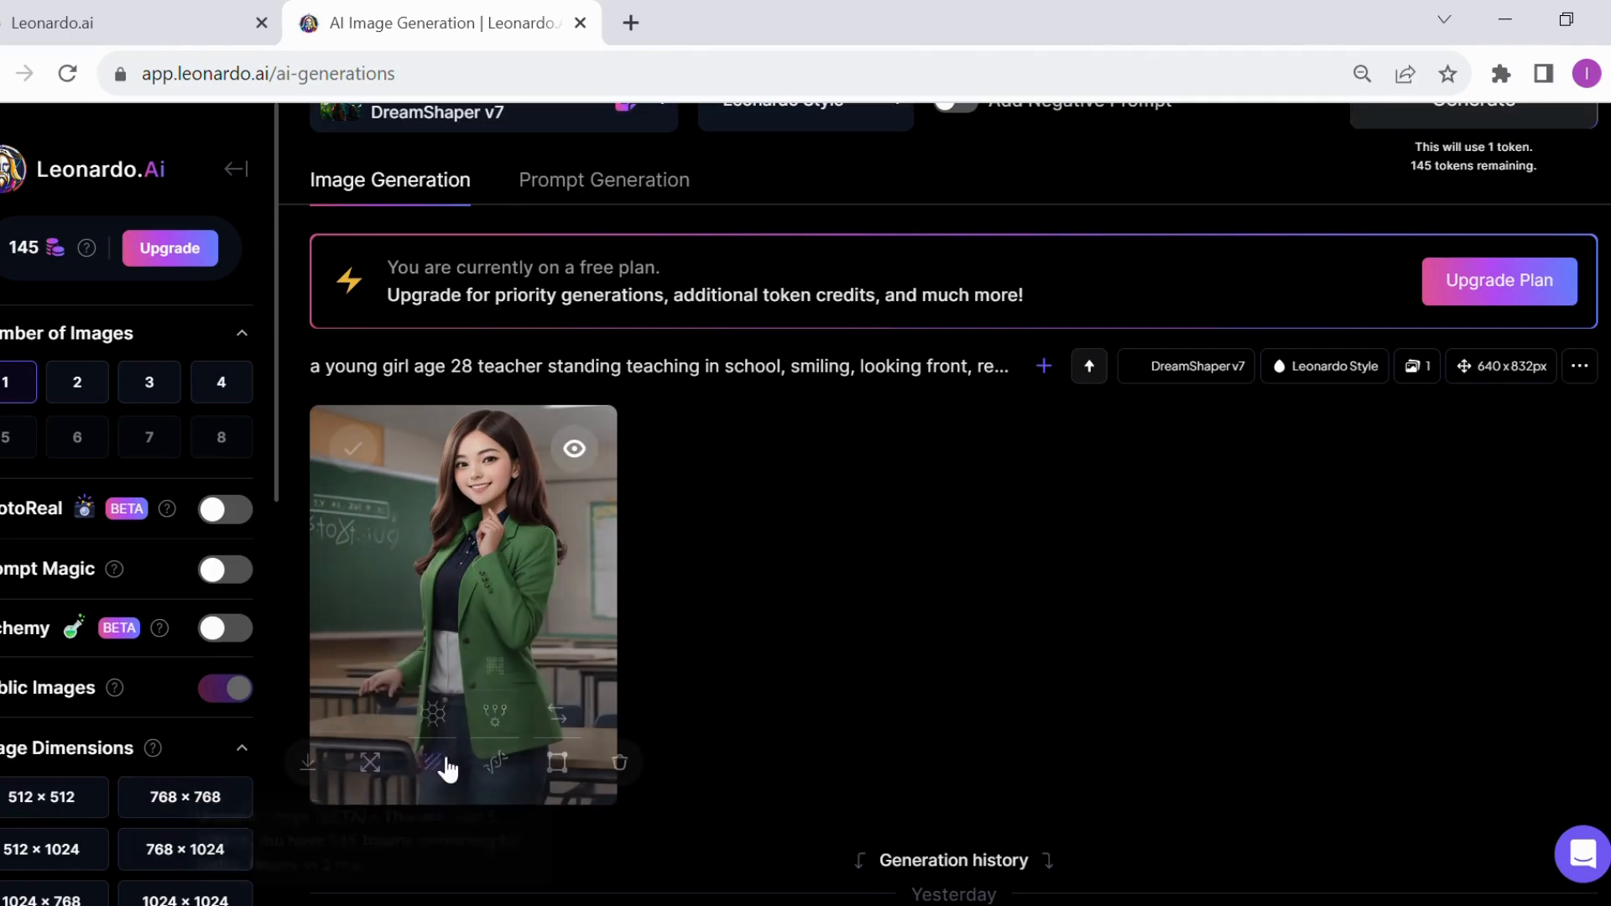
{"action": "scroll", "coordinate": [496, 622], "scroll_direction": "down", "scroll_amount": 5}
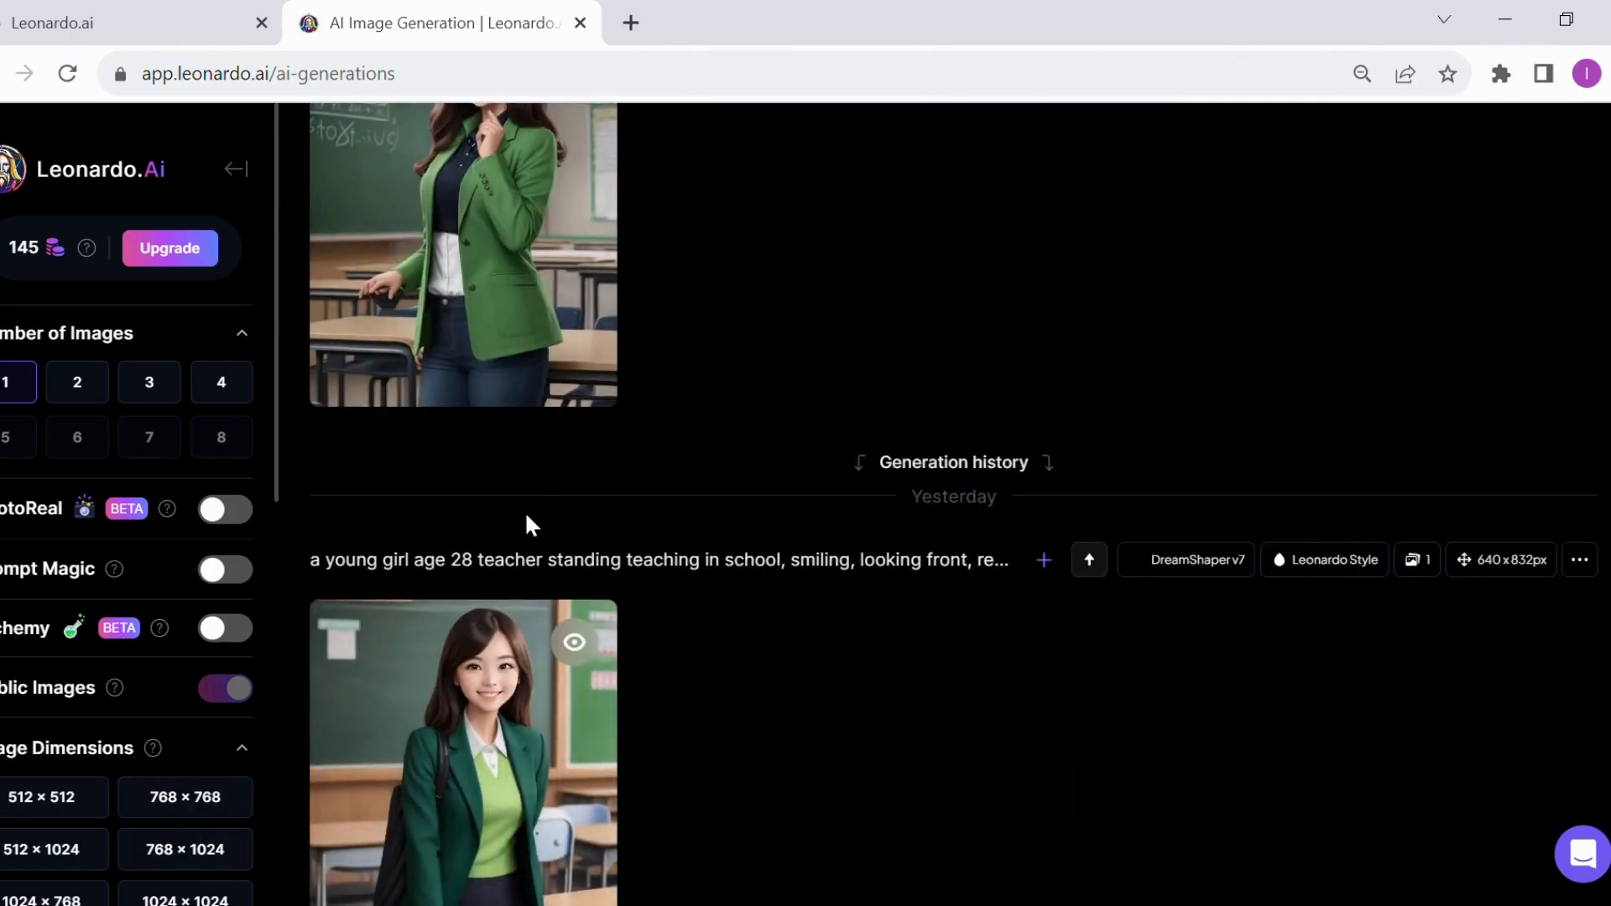
{"action": "scroll", "coordinate": [525, 511], "scroll_direction": "up", "scroll_amount": 3}
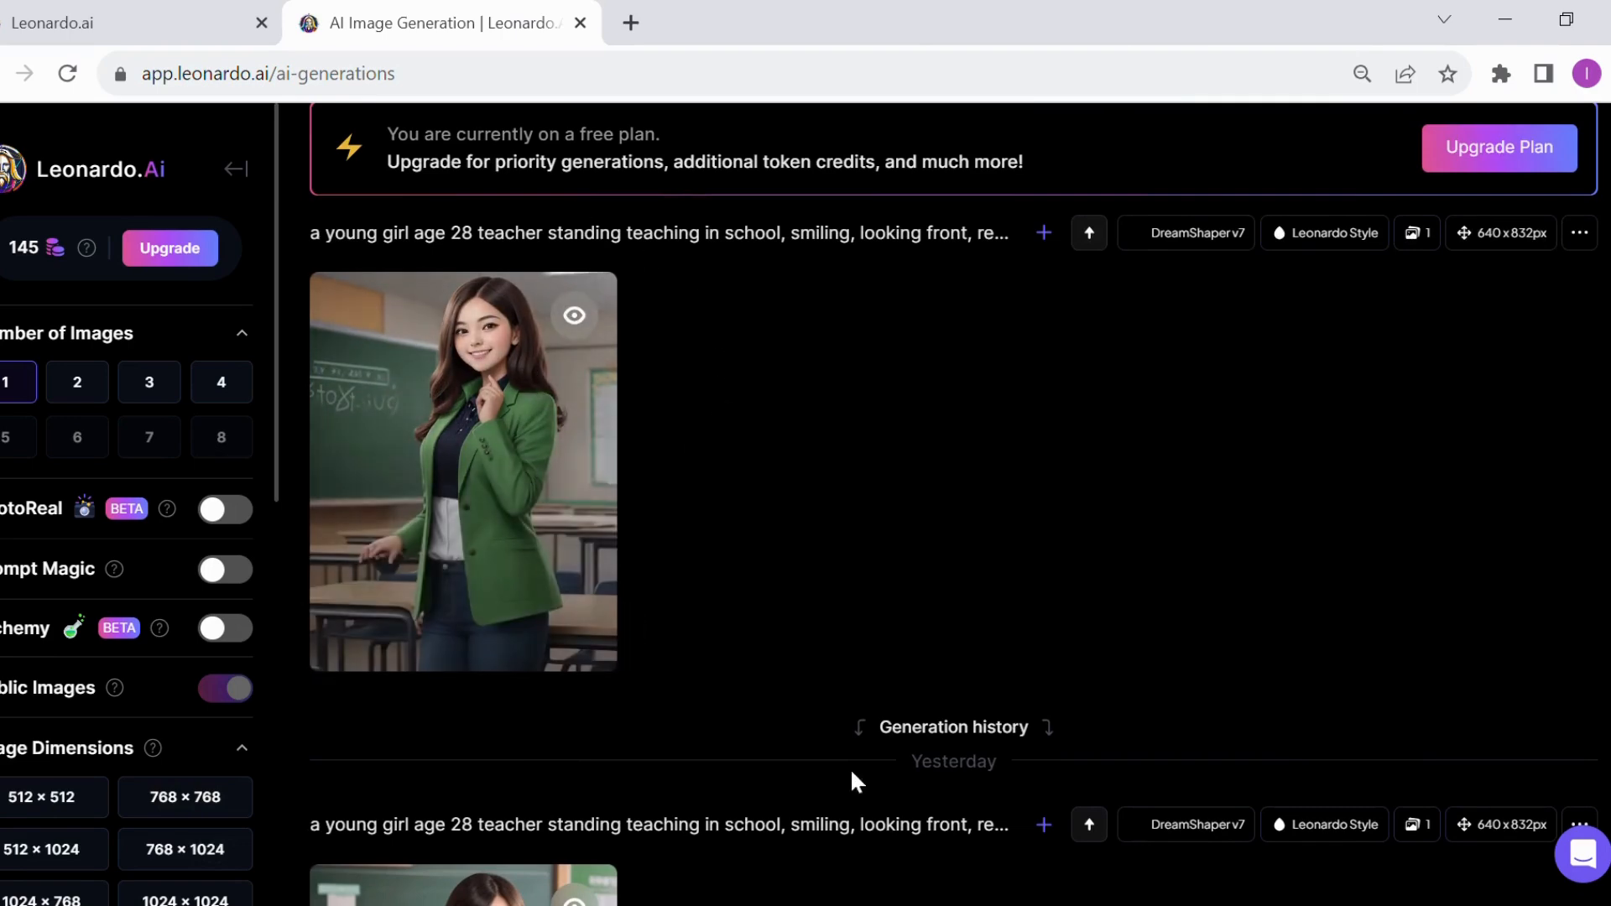
{"action": "scroll", "coordinate": [788, 507], "scroll_direction": "up", "scroll_amount": 3}
{"action": "scroll", "coordinate": [462, 267], "scroll_direction": "up", "scroll_amount": 2}
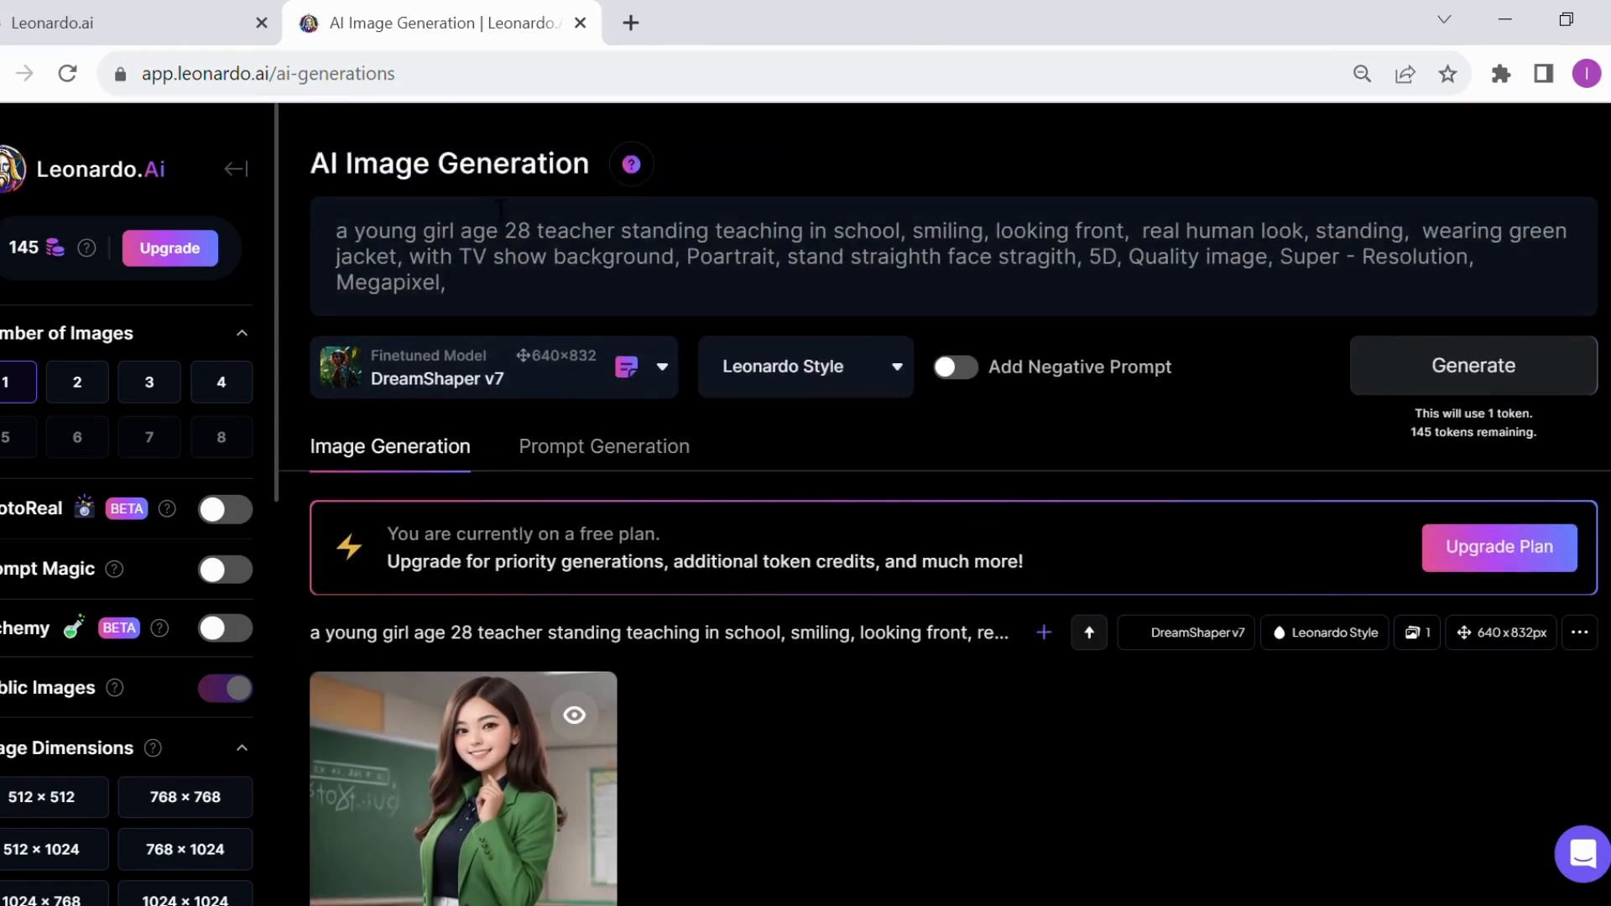
{"action": "scroll", "coordinate": [621, 220], "scroll_direction": "down", "scroll_amount": 2}
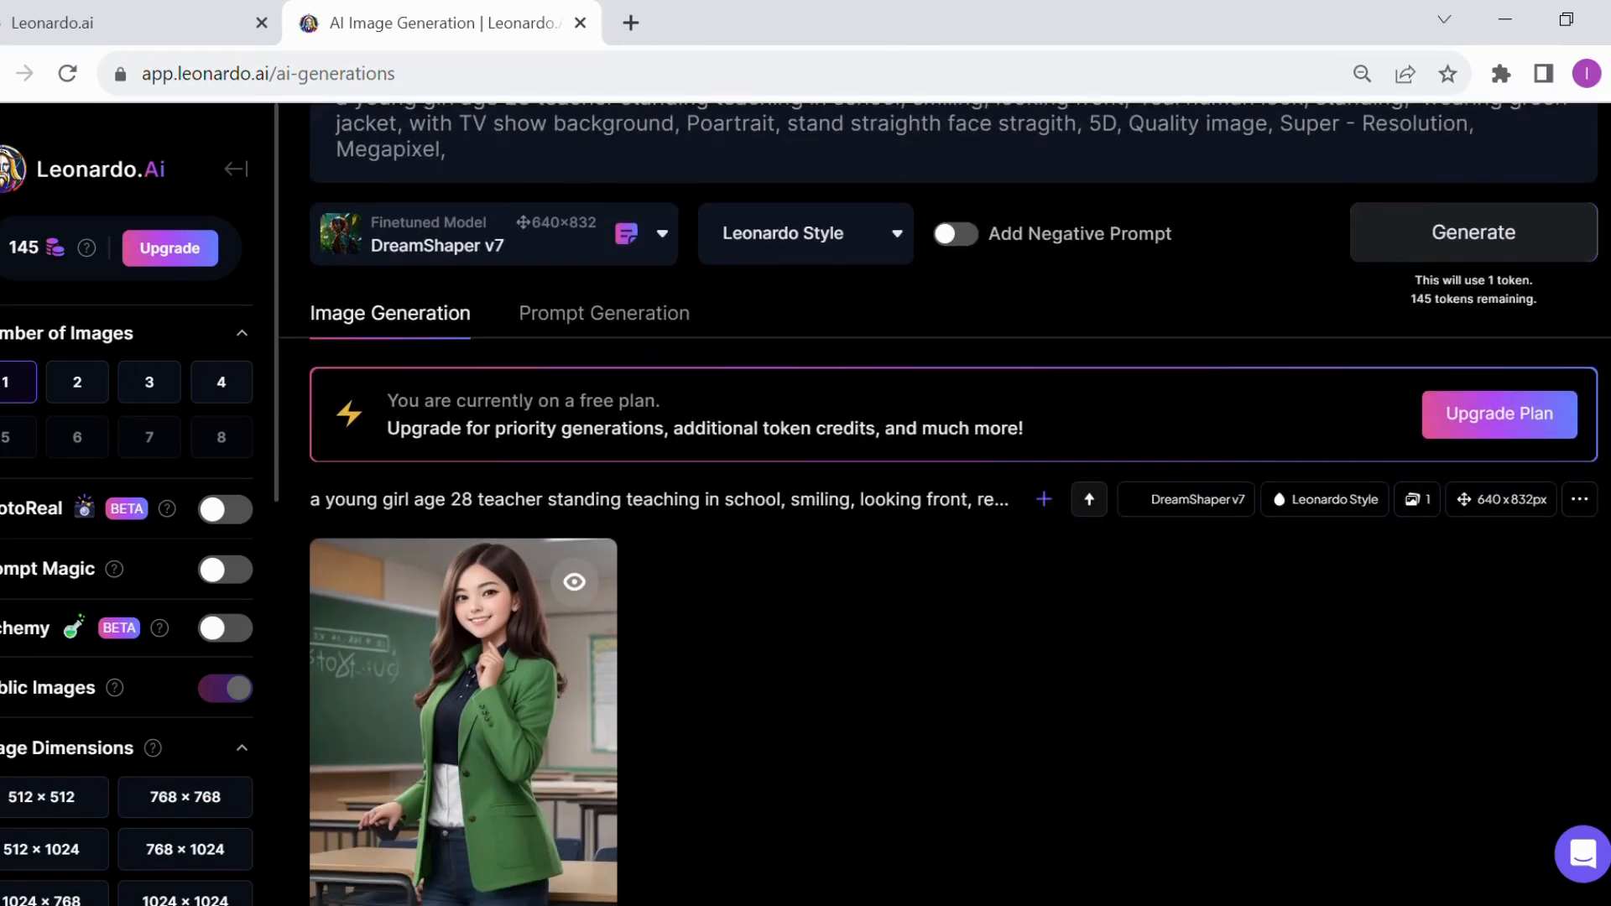
{"action": "scroll", "coordinate": [741, 665], "scroll_direction": "down", "scroll_amount": 2}
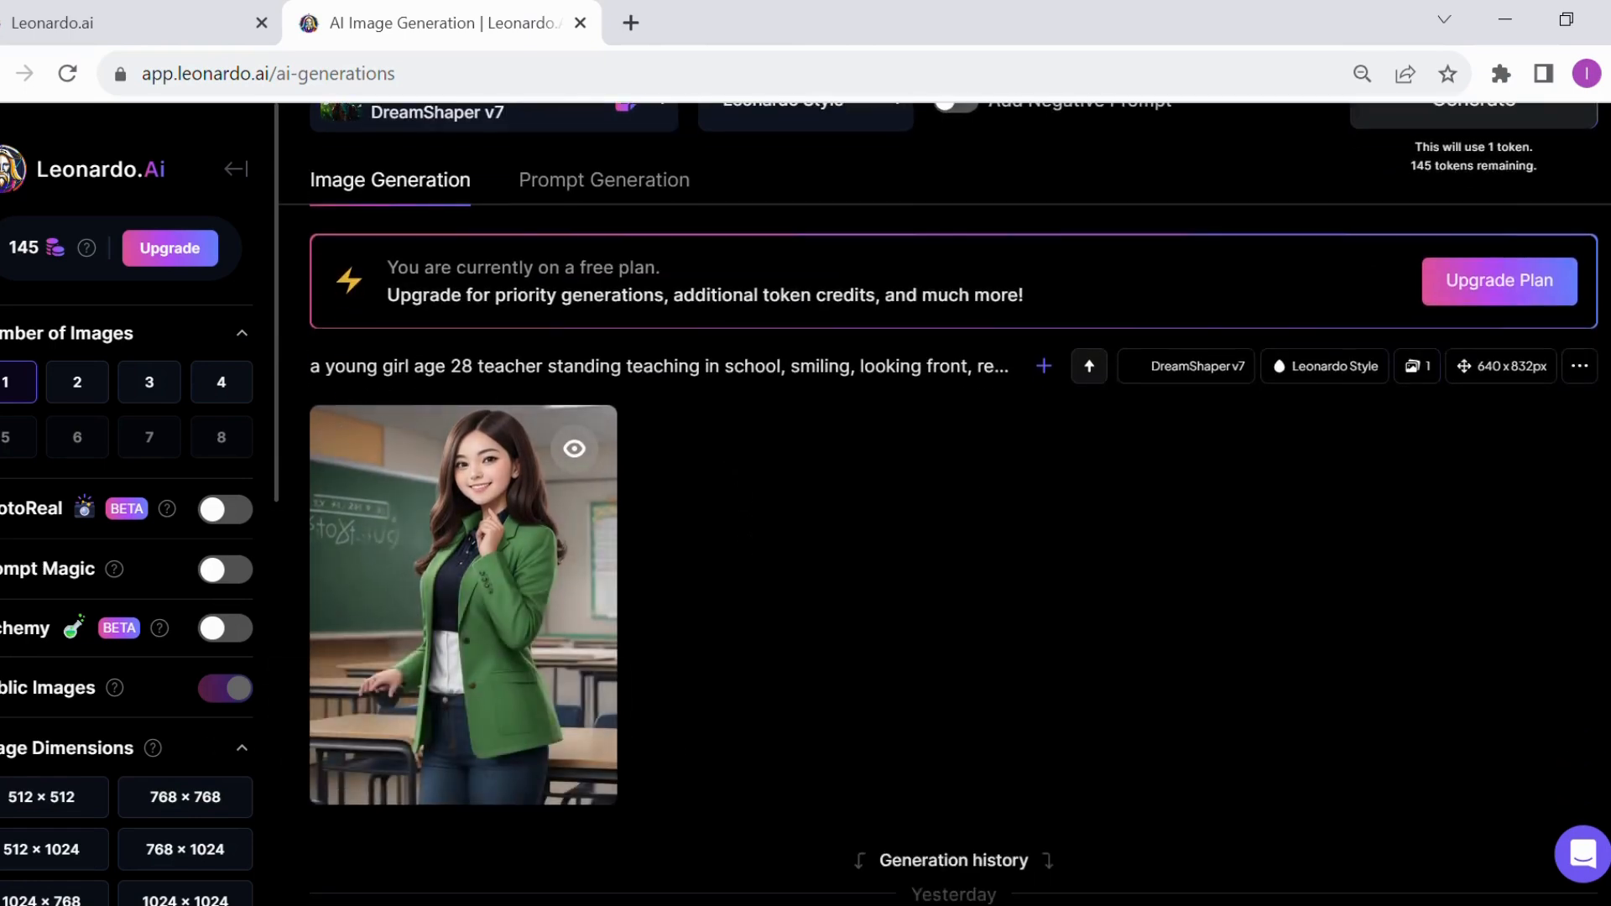
{"action": "left_click", "coordinate": [326, 770]}
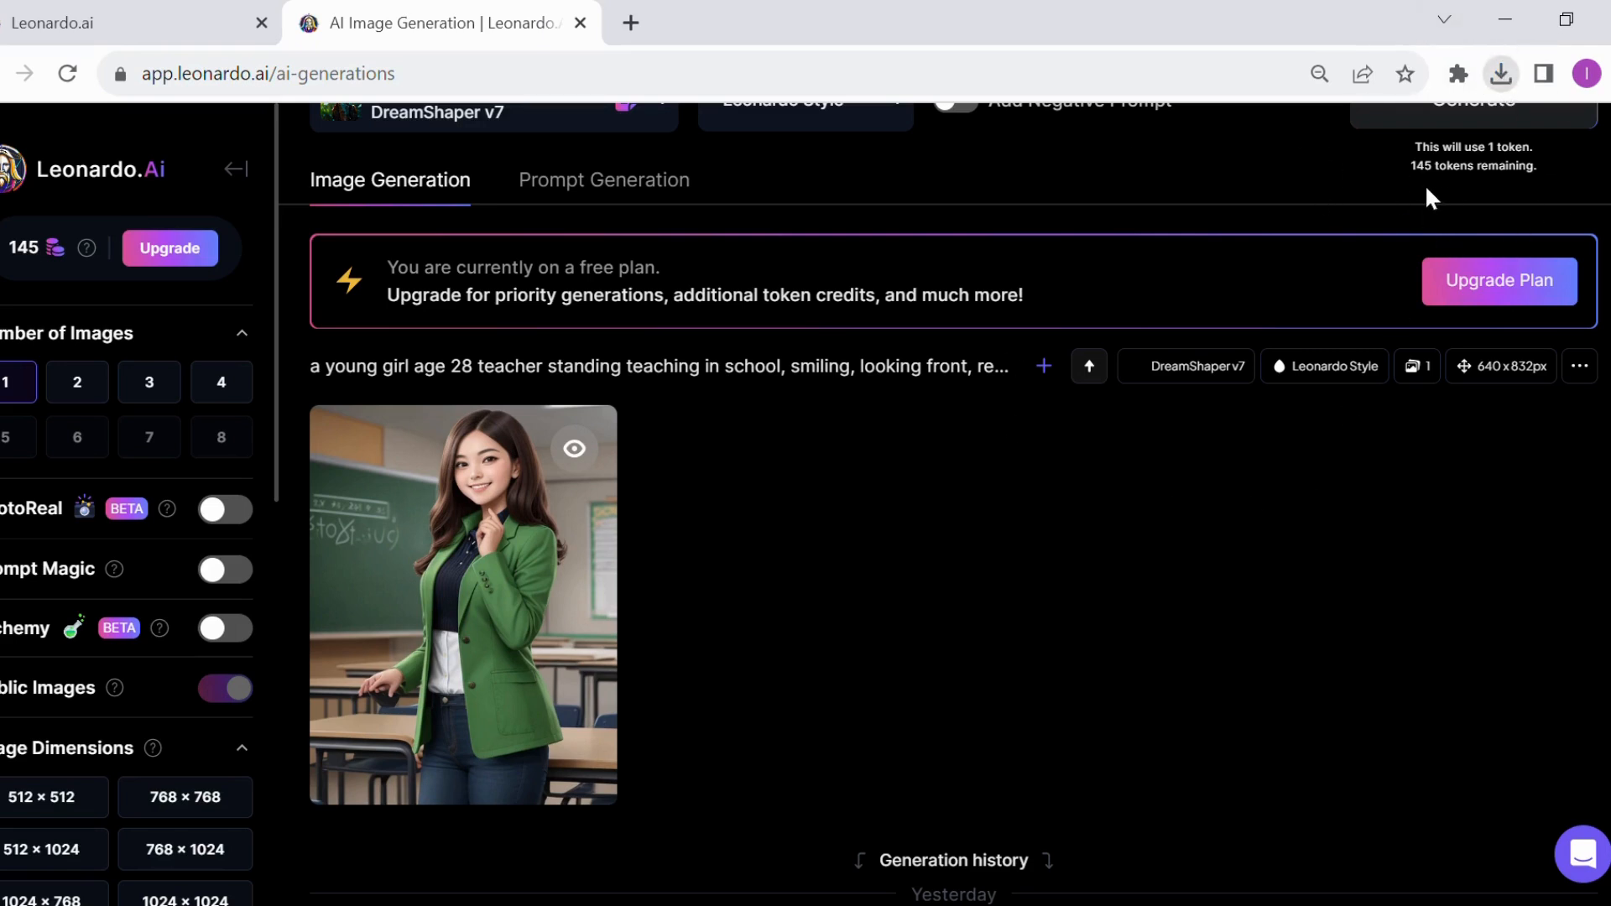
Open the Clipchamp home page at app.clipchamp.com in a new browser tab
{"action": "key", "text": "ctrl+t"}
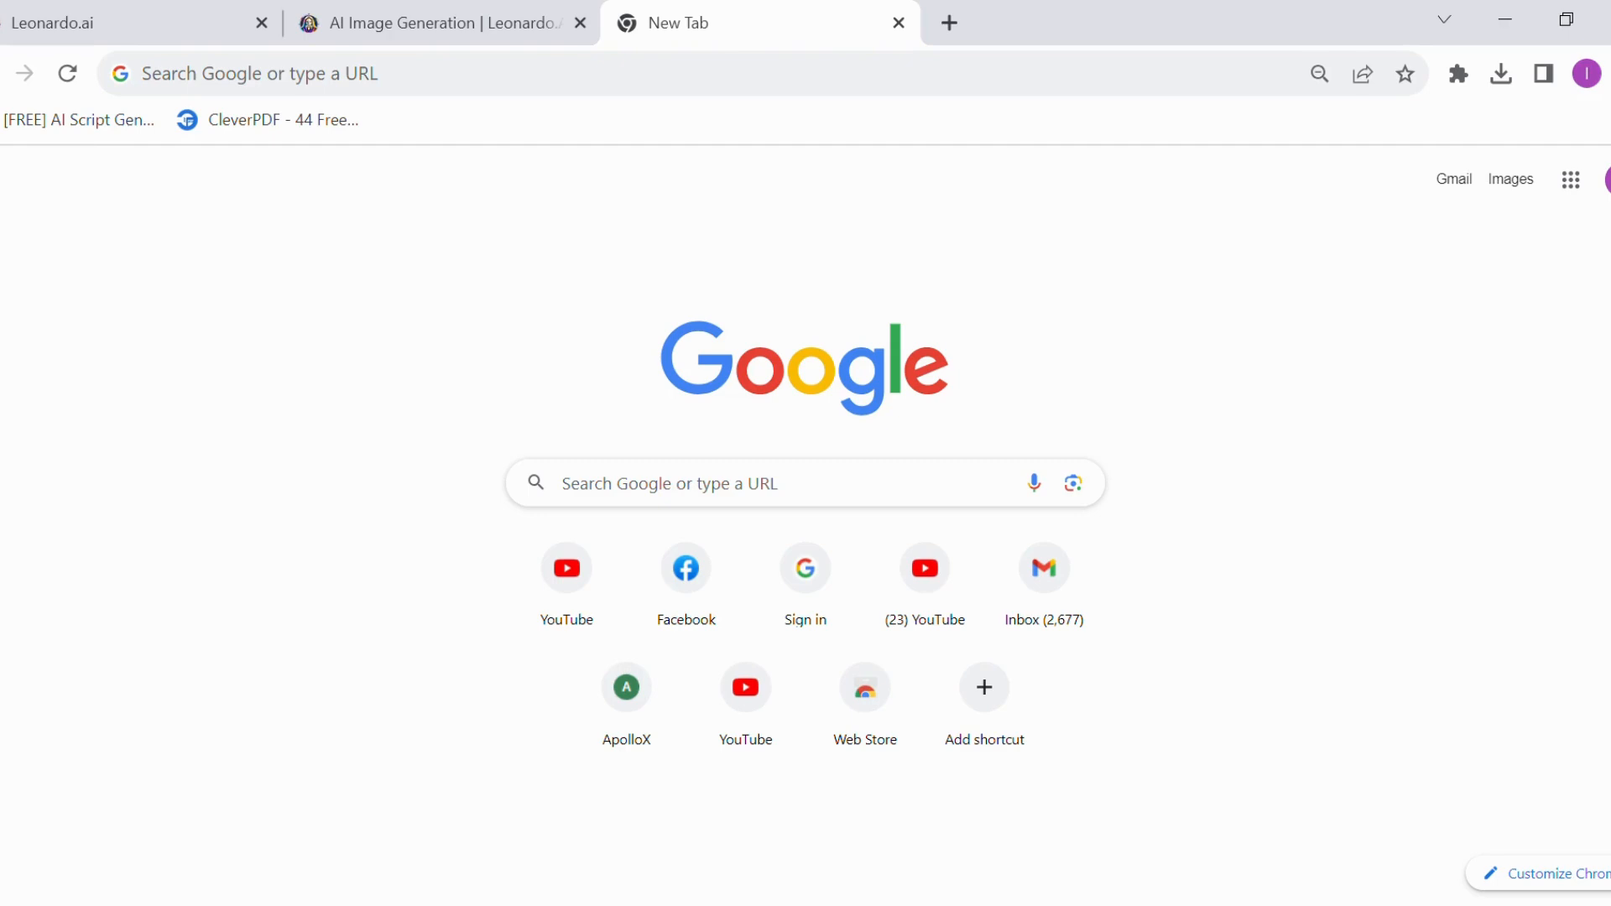
{"action": "left_click", "coordinate": [1107, 79]}
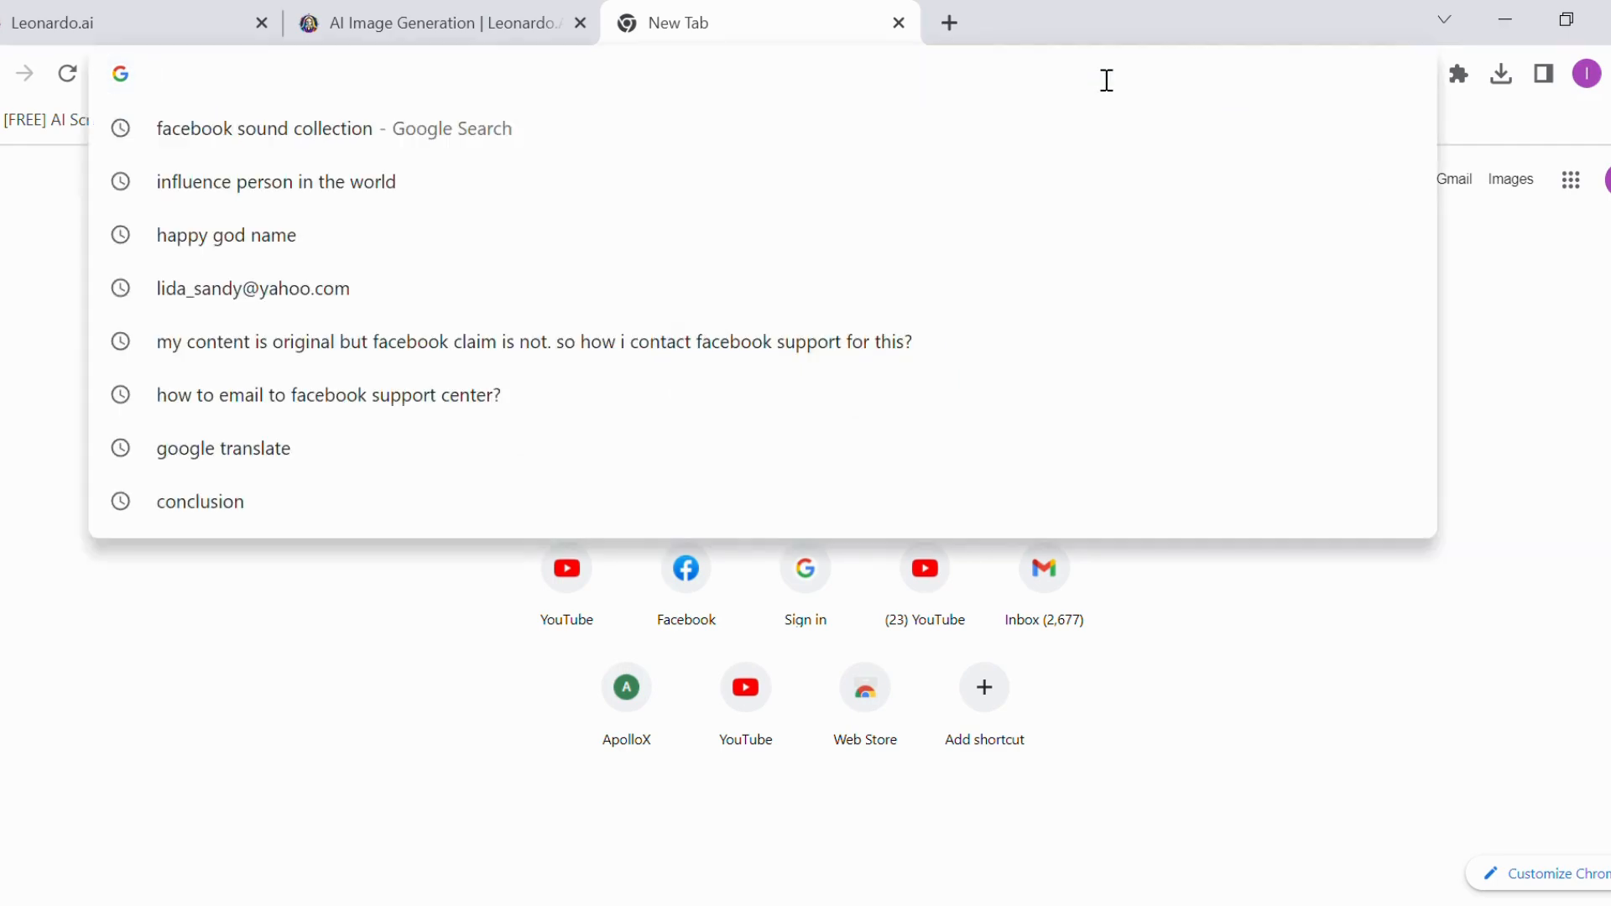
{"action": "type", "text": "ច"}
{"action": "key", "text": "BackSpace"}
{"action": "type", "text": "c"}
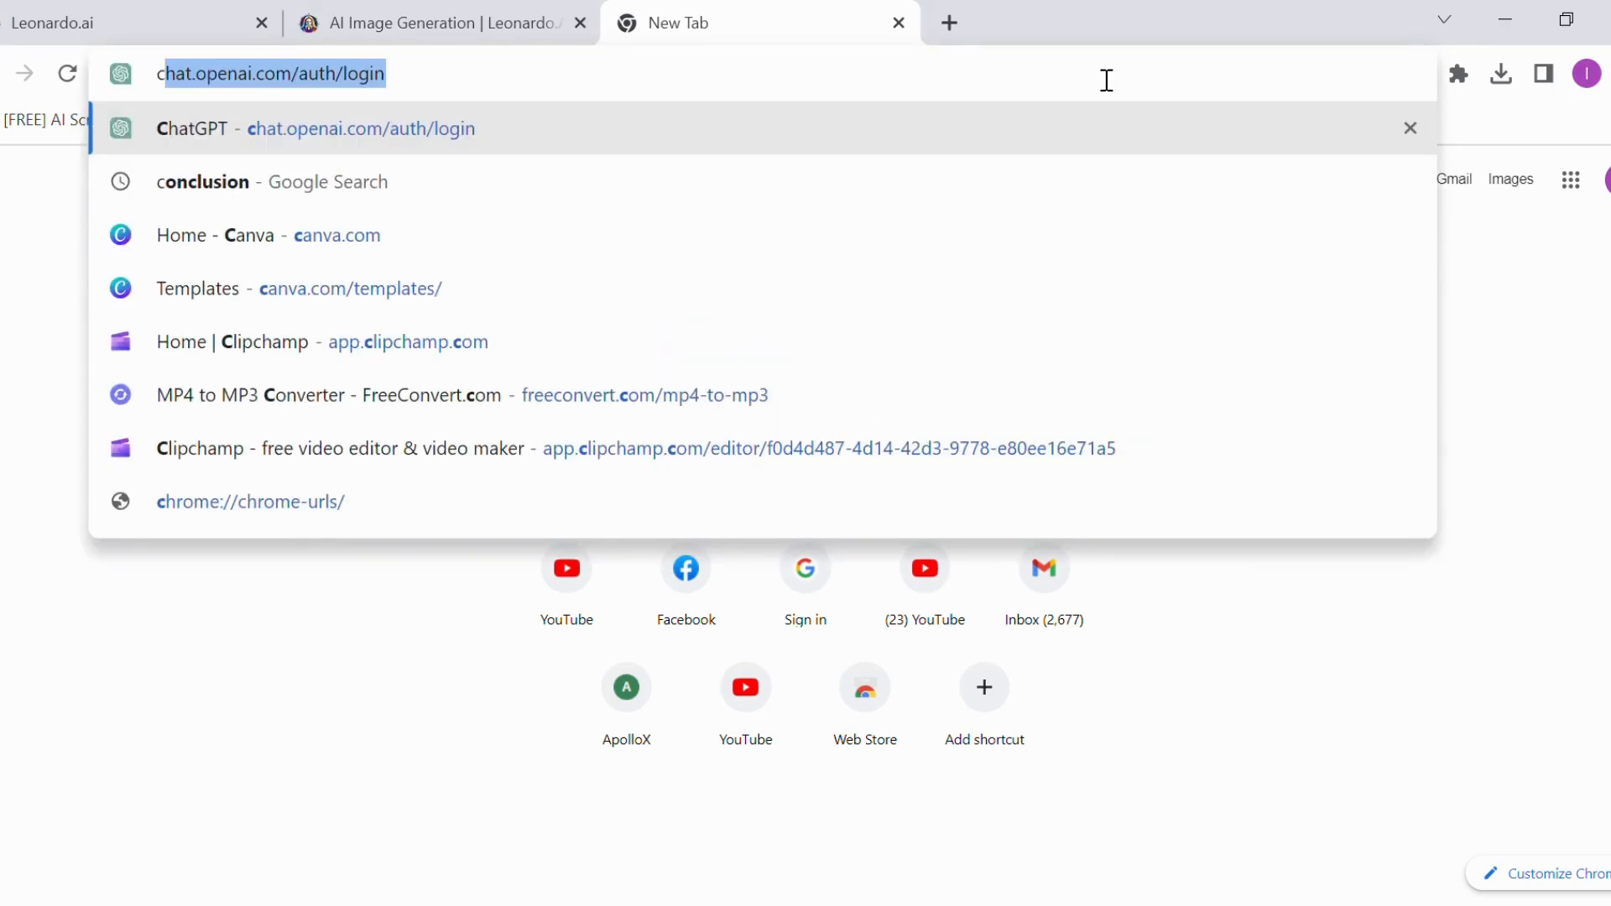
{"action": "type", "text": "lipchamp"}
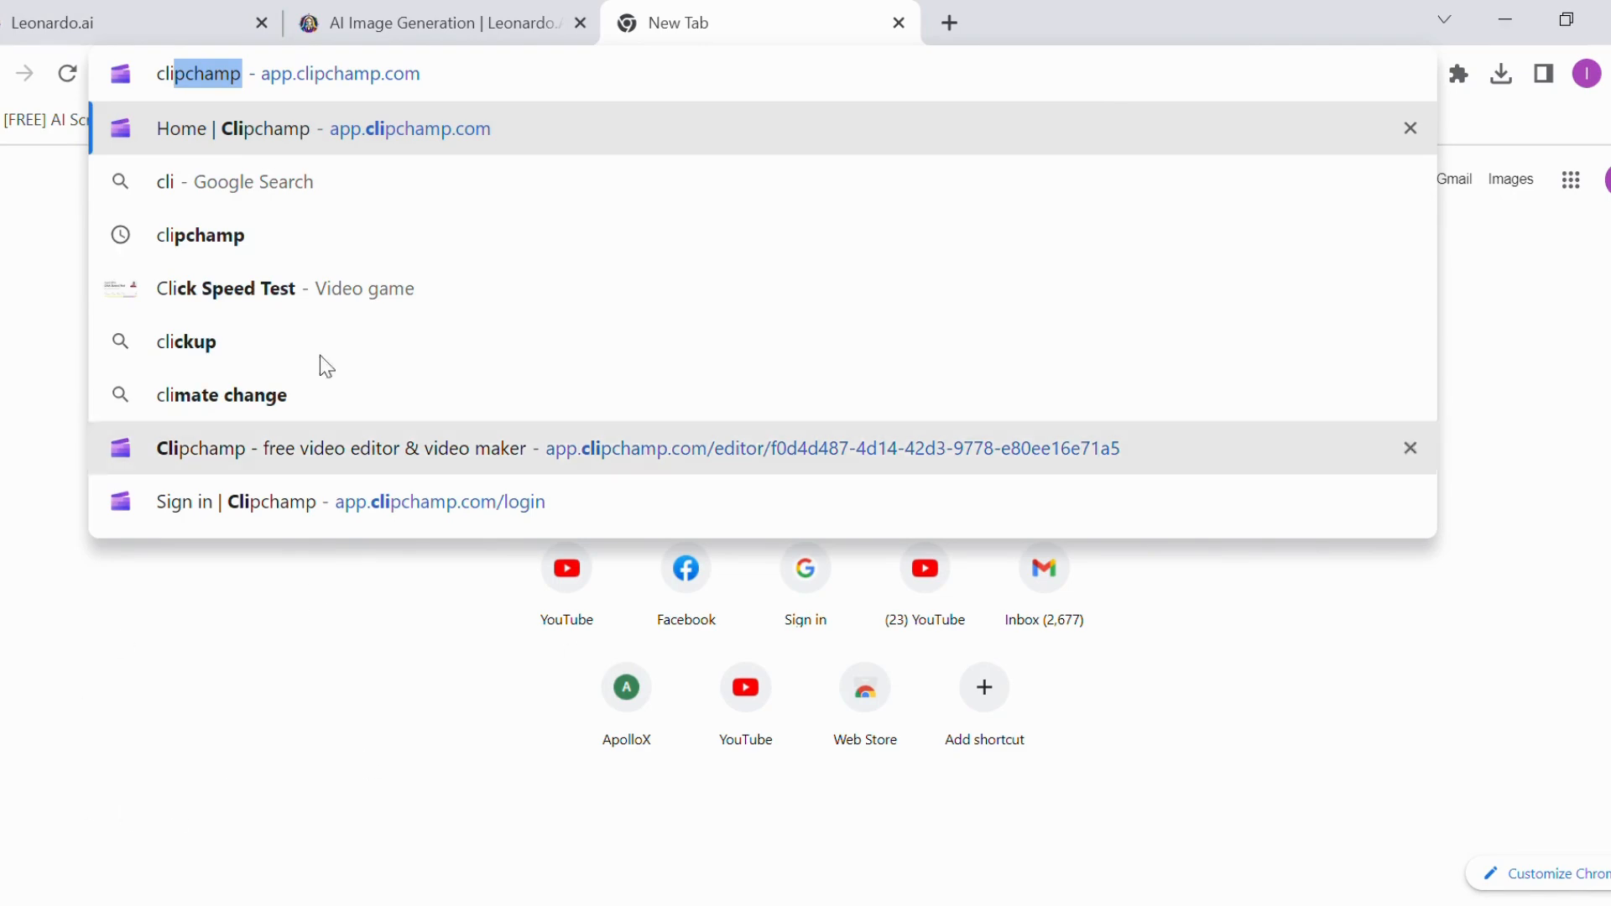
{"action": "left_click", "coordinate": [288, 134]}
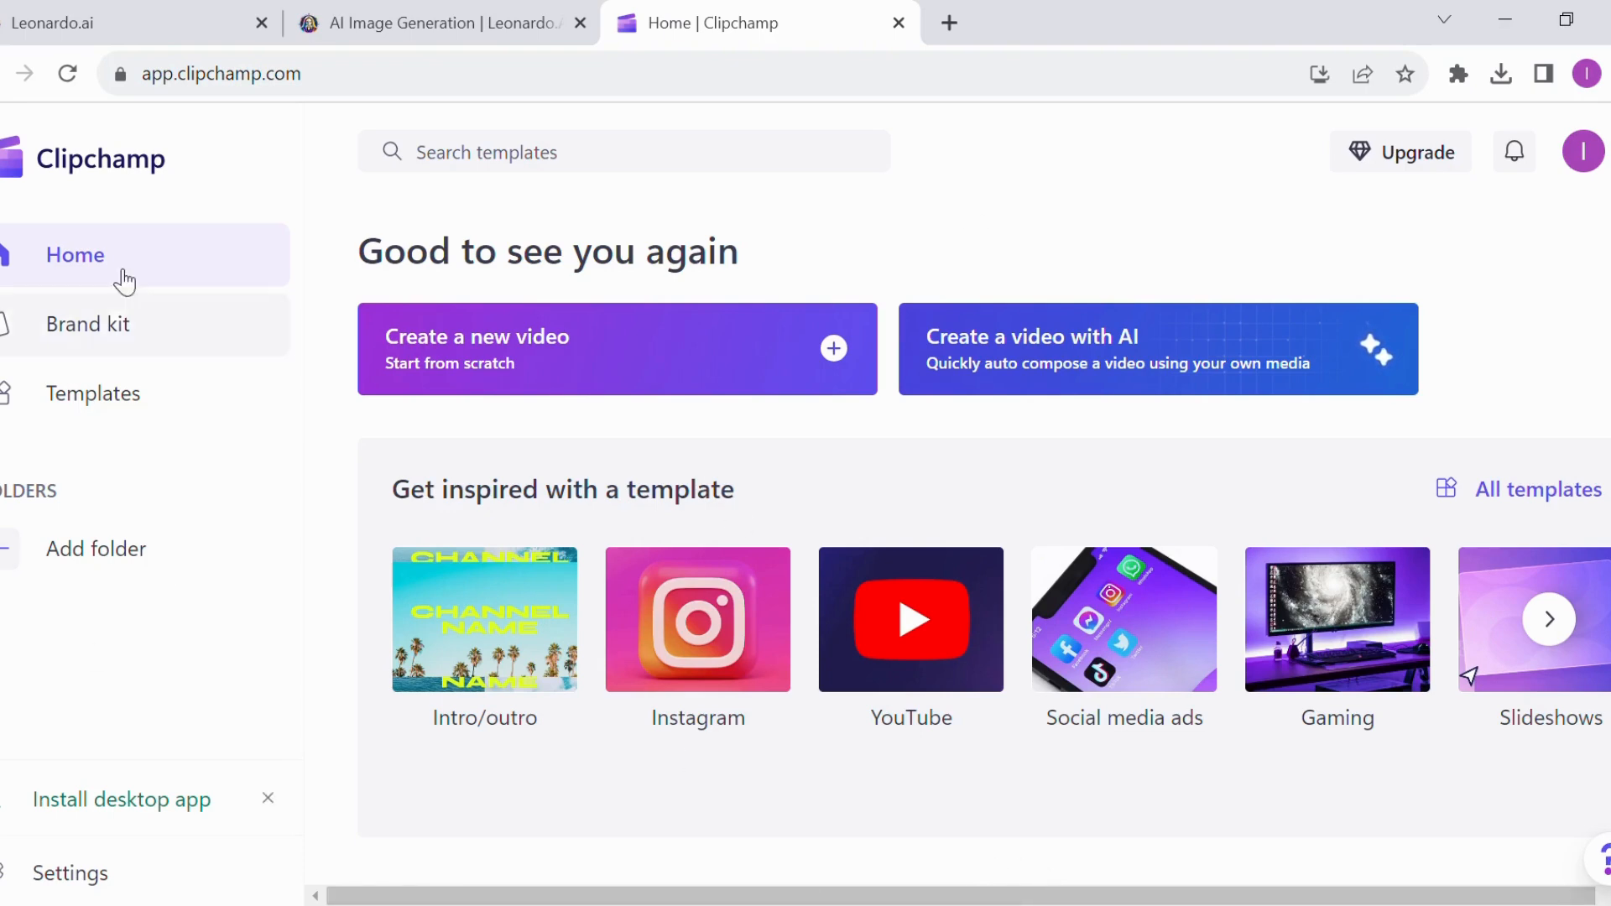
Create a new Clipchamp video from scratch and open its text-to-speech generator
{"action": "left_click", "coordinate": [430, 333]}
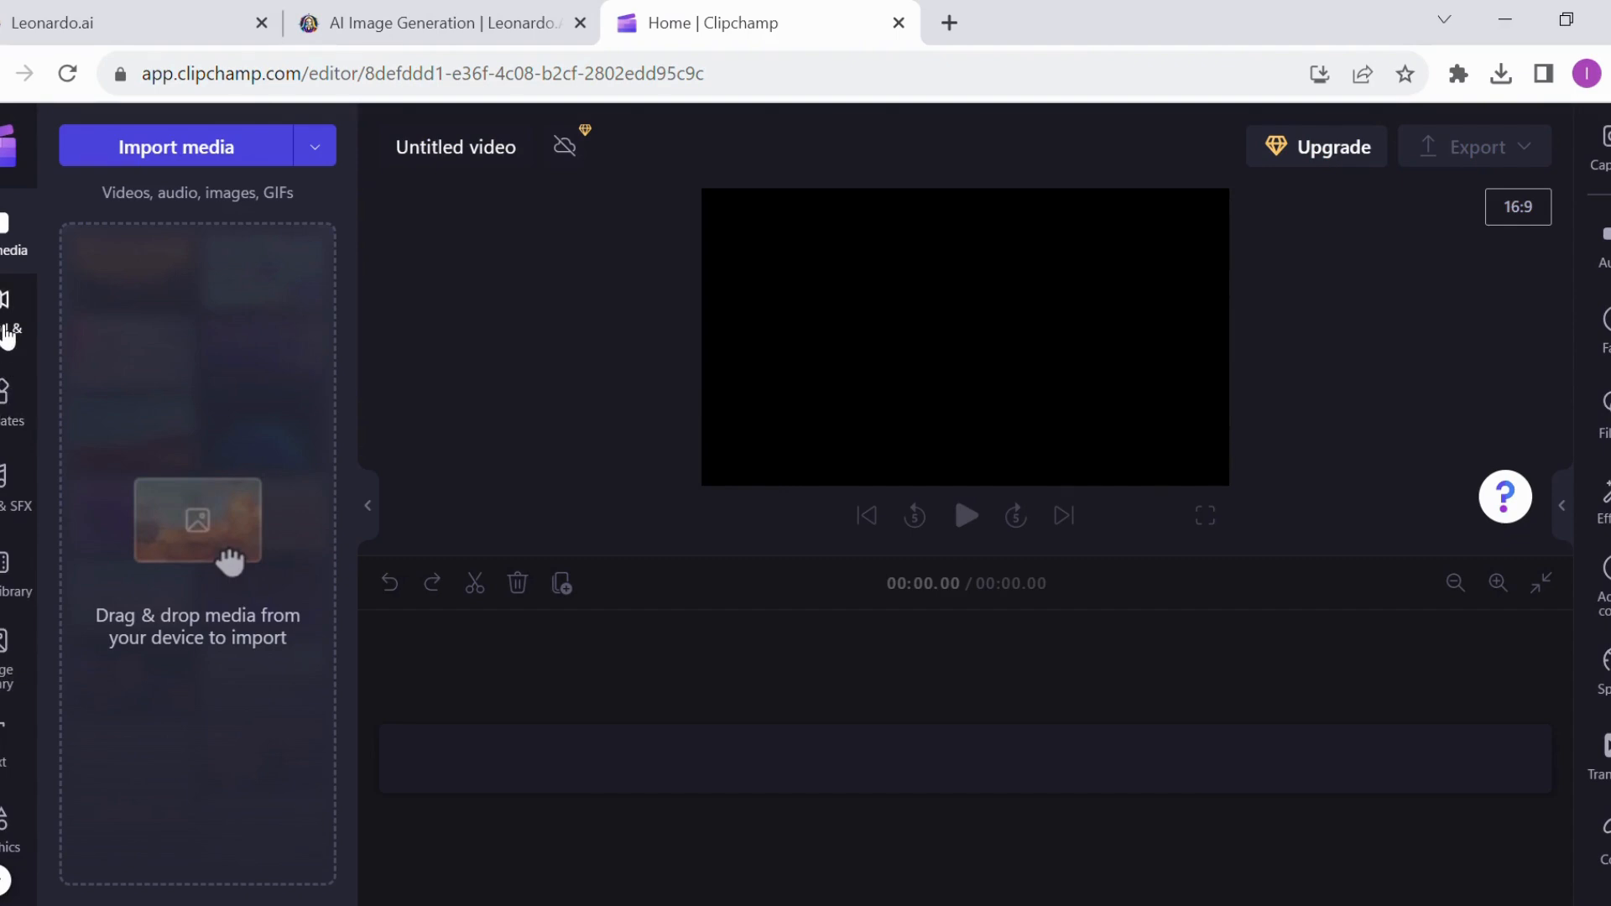
{"action": "left_click", "coordinate": [6, 336]}
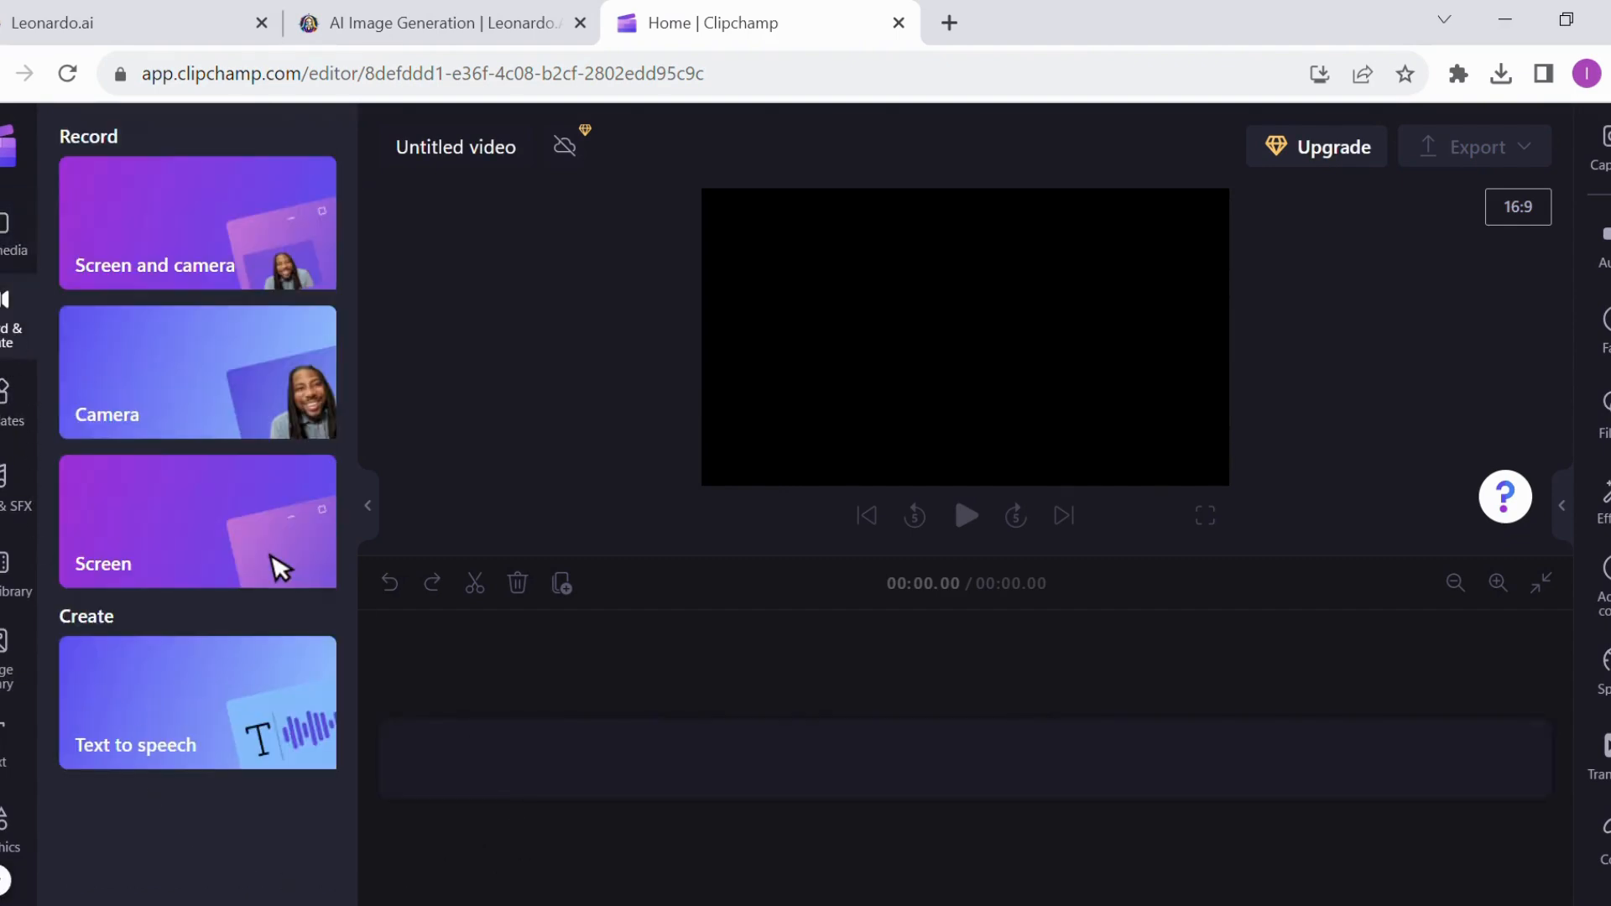
{"action": "left_click", "coordinate": [148, 720]}
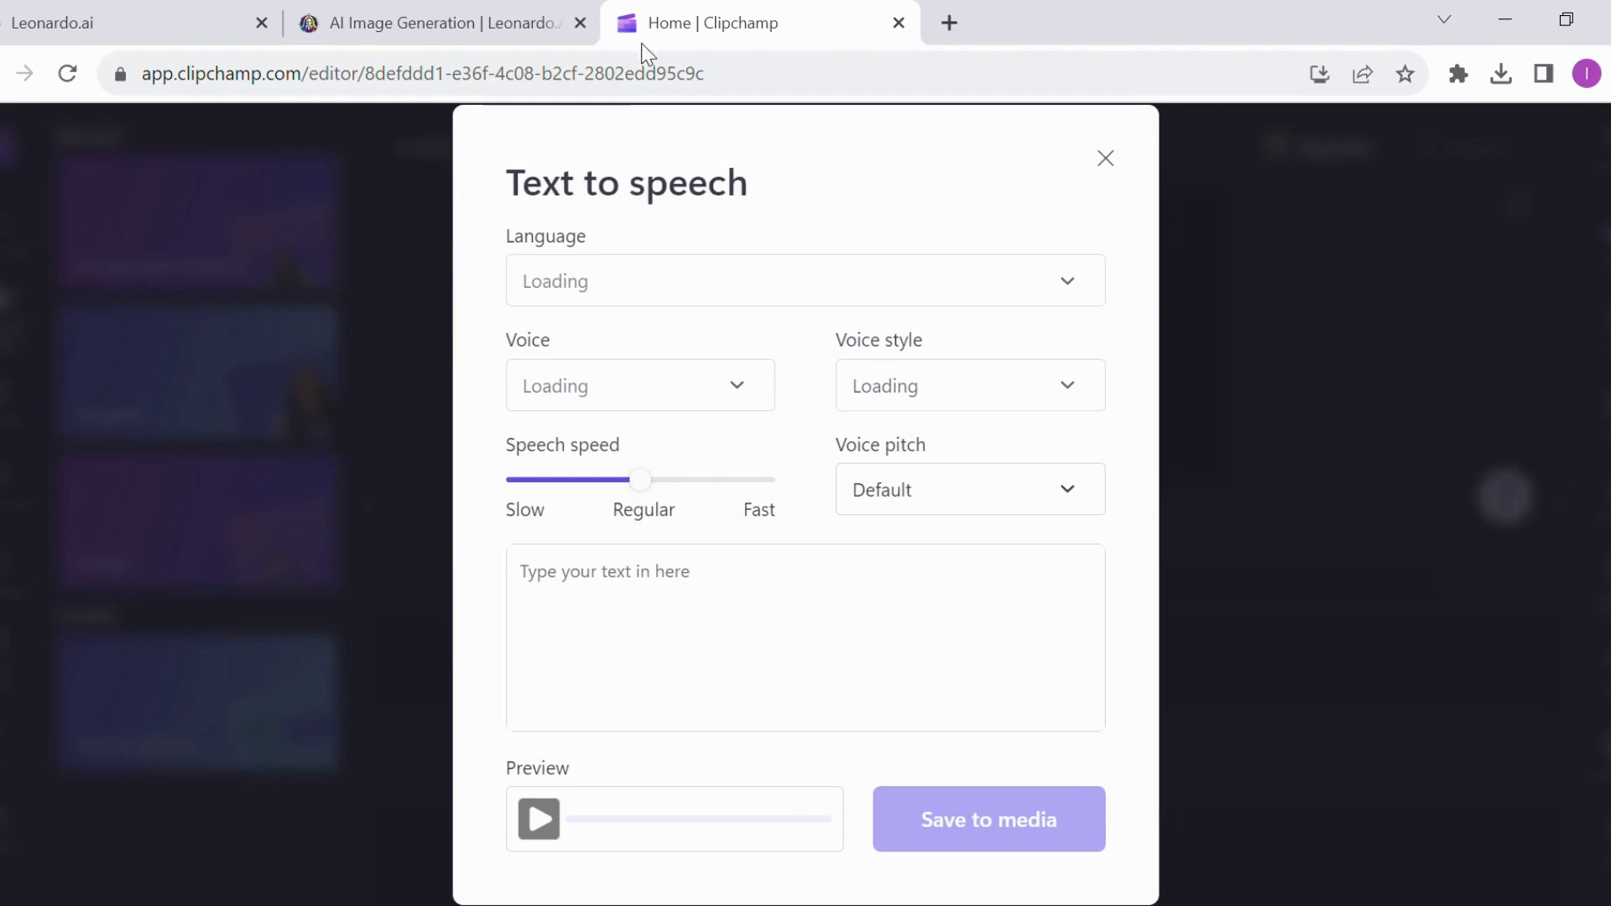
Set the text-to-speech language to Khmer (Cambodia) and choose the Sreymom voice
{"action": "left_click", "coordinate": [1078, 298]}
{"action": "scroll", "coordinate": [672, 546], "scroll_direction": "down", "scroll_amount": 5}
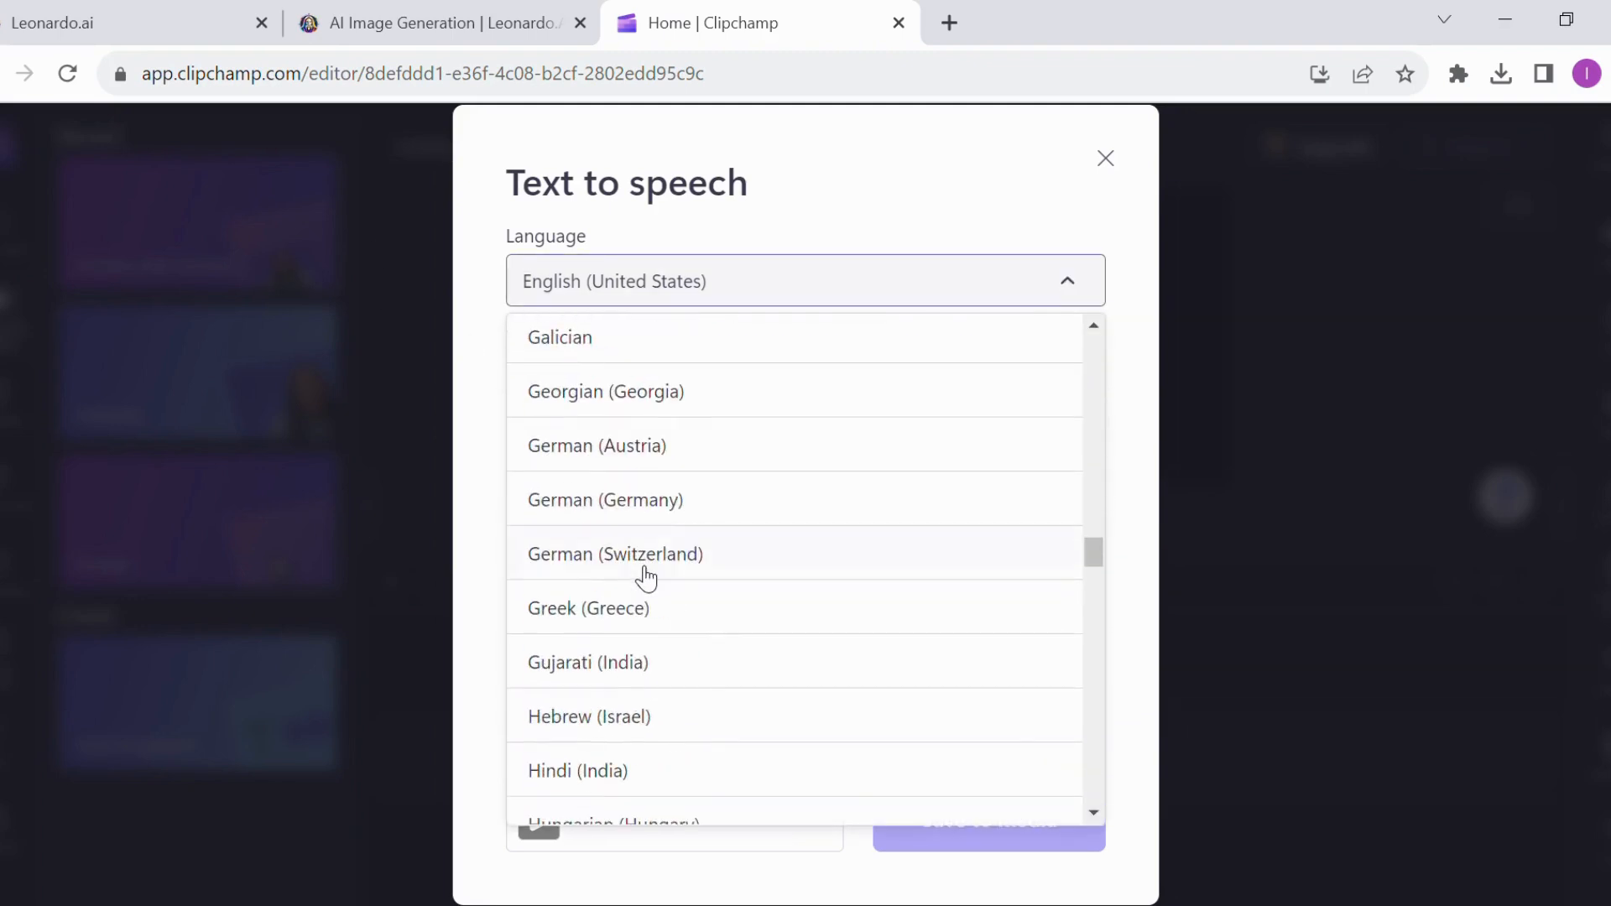
{"action": "scroll", "coordinate": [646, 579], "scroll_direction": "down", "scroll_amount": 20}
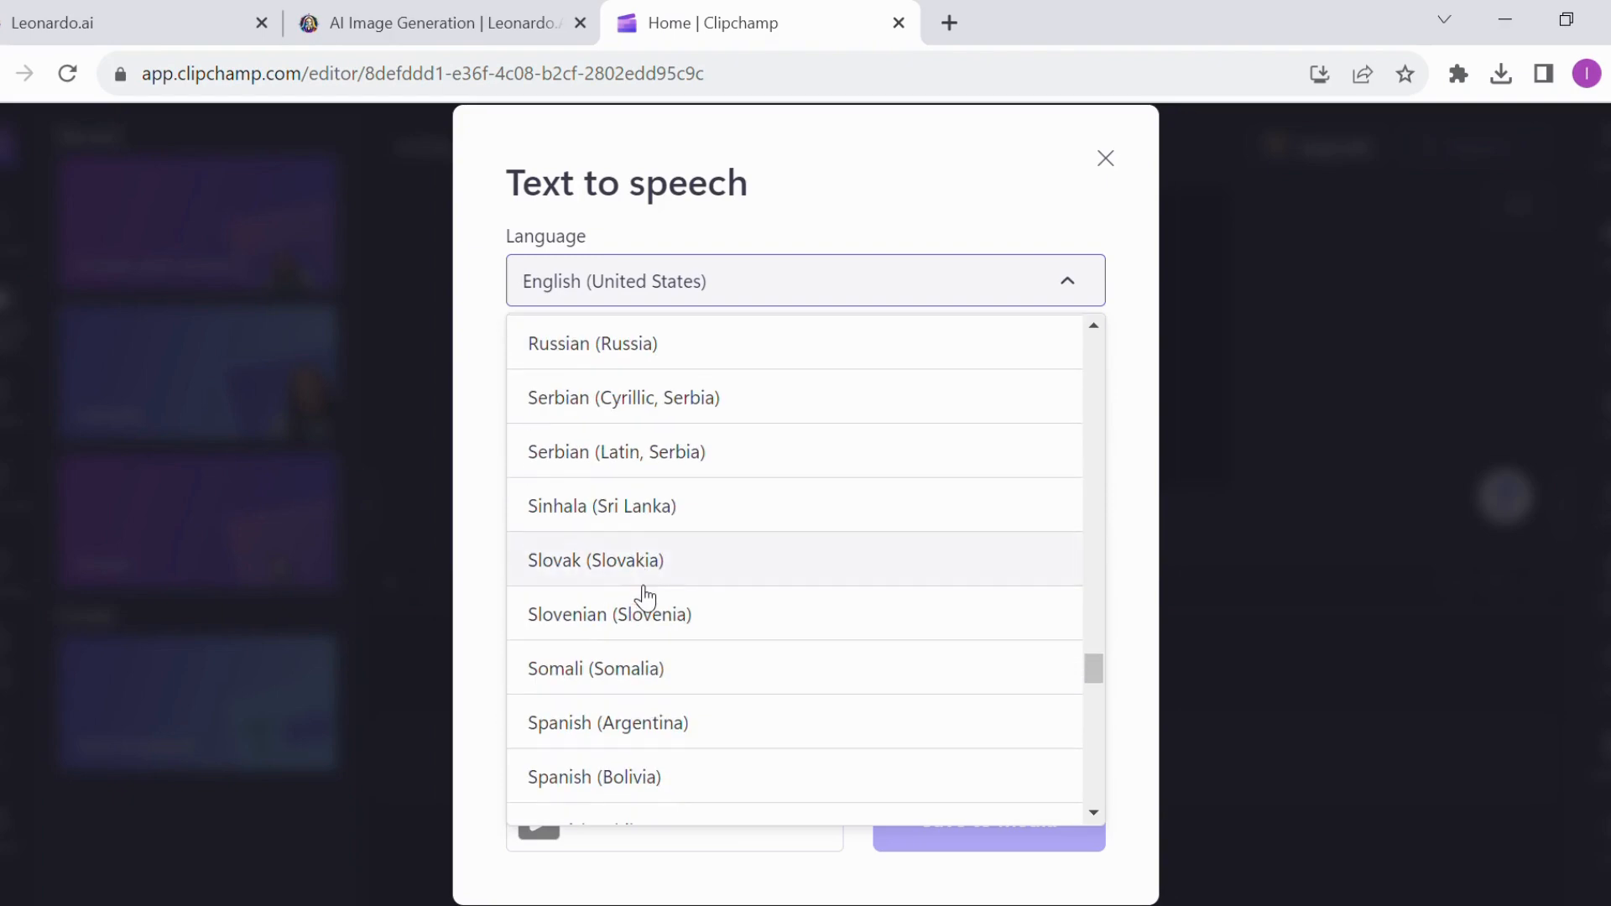
{"action": "scroll", "coordinate": [645, 597], "scroll_direction": "down", "scroll_amount": 8}
{"action": "scroll", "coordinate": [640, 601], "scroll_direction": "up", "scroll_amount": 20}
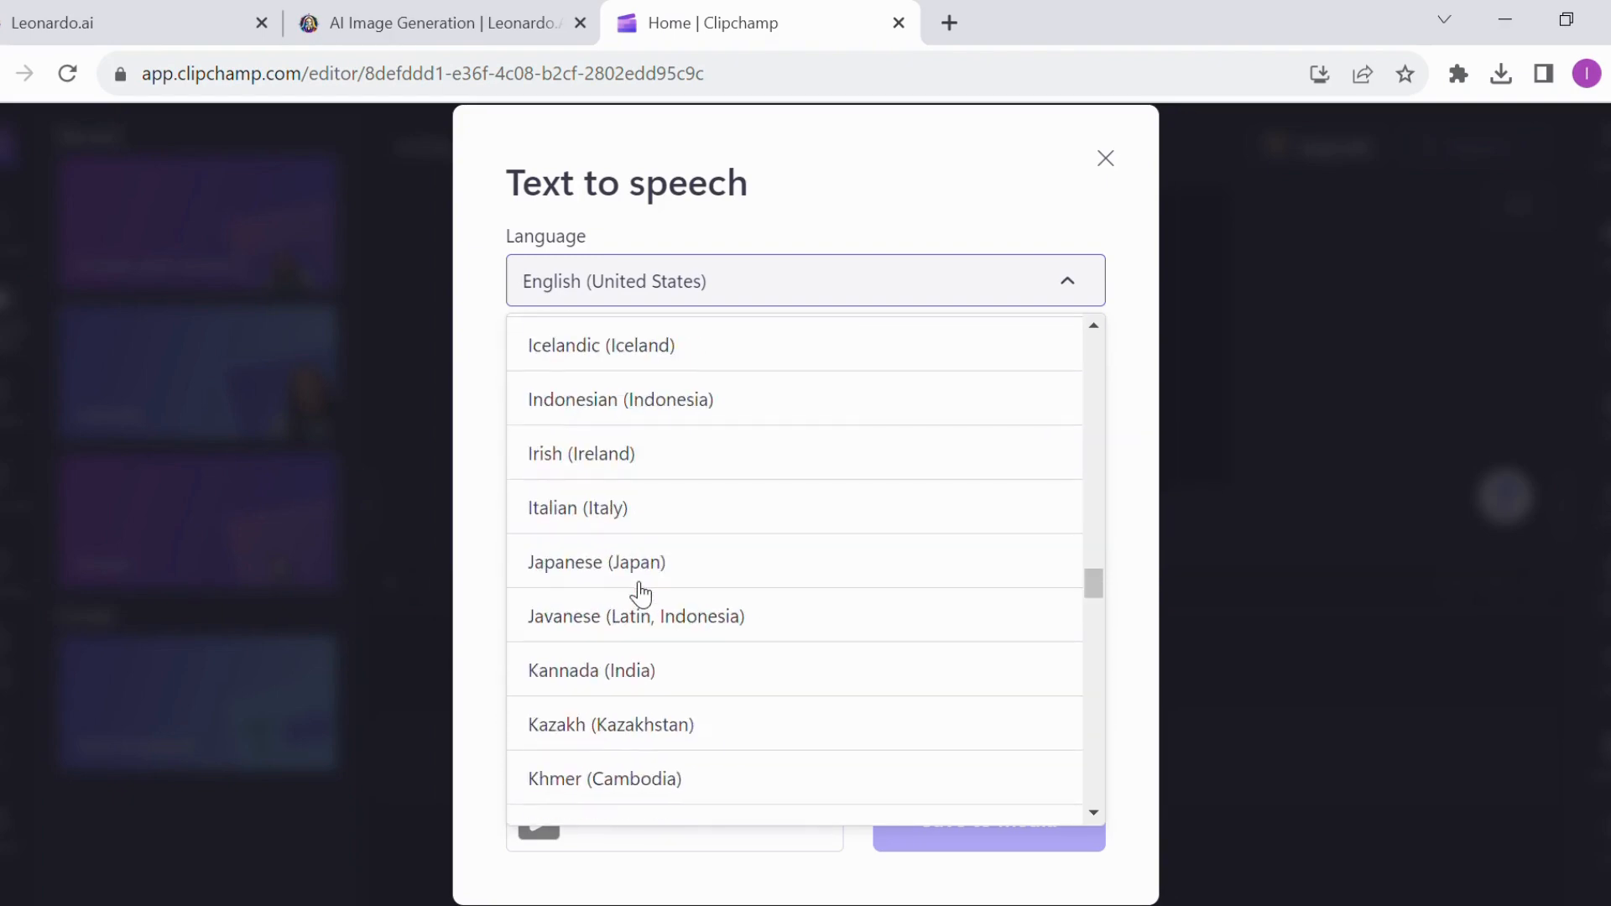
{"action": "scroll", "coordinate": [640, 591], "scroll_direction": "up", "scroll_amount": 6}
{"action": "scroll", "coordinate": [642, 591], "scroll_direction": "down", "scroll_amount": 5}
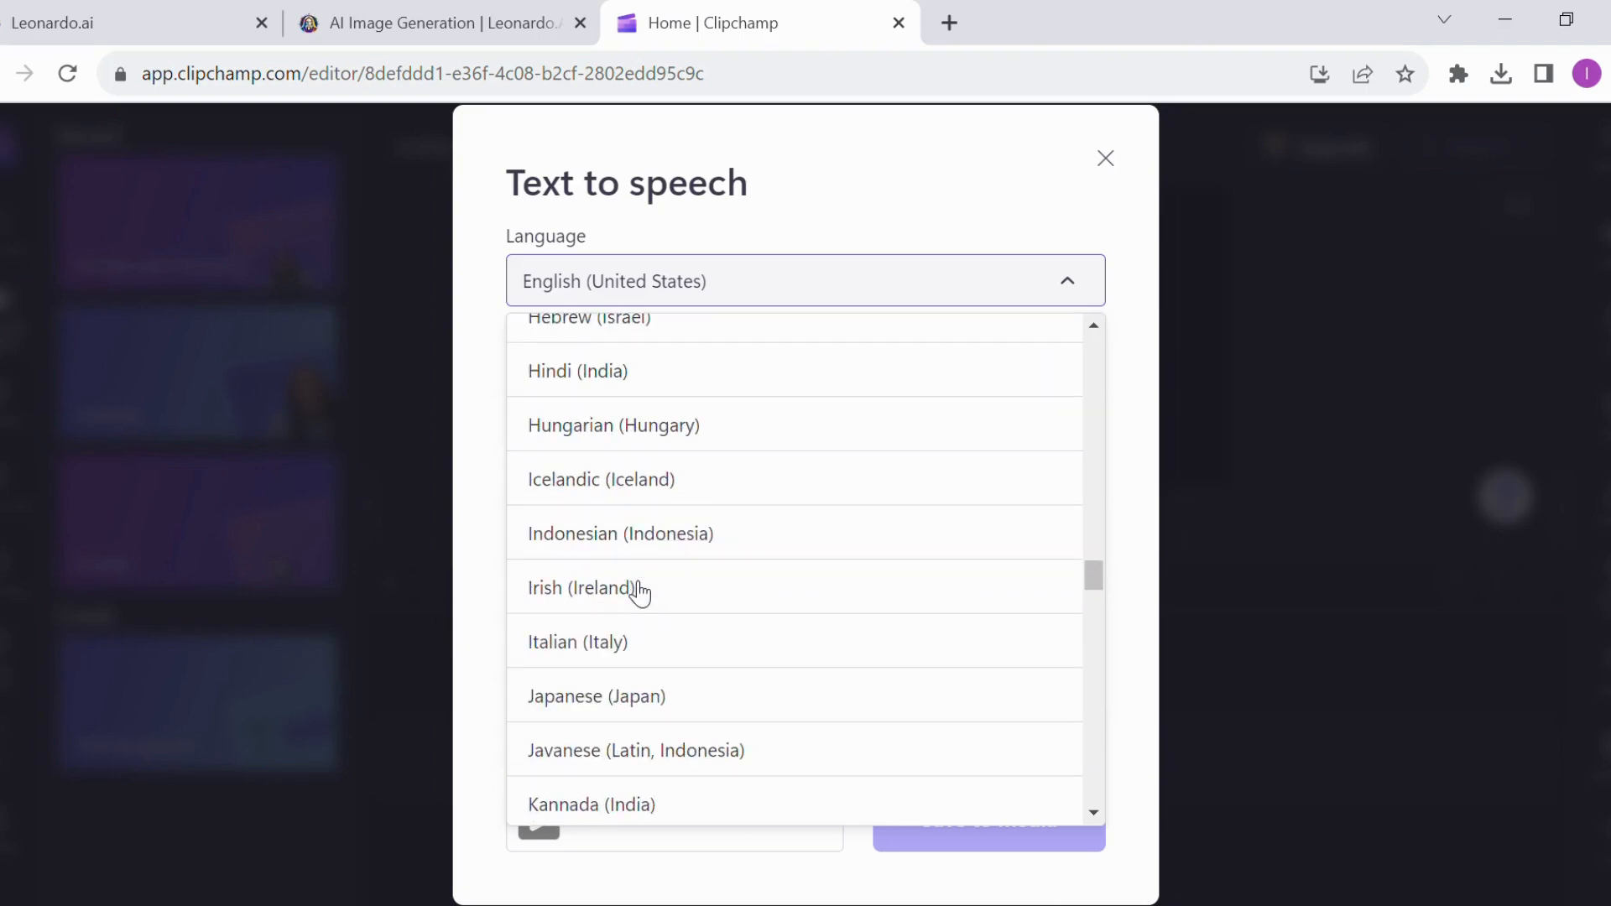
{"action": "scroll", "coordinate": [640, 591], "scroll_direction": "down", "scroll_amount": 5}
{"action": "scroll", "coordinate": [601, 593], "scroll_direction": "down", "scroll_amount": 3}
{"action": "scroll", "coordinate": [606, 556], "scroll_direction": "up", "scroll_amount": 2}
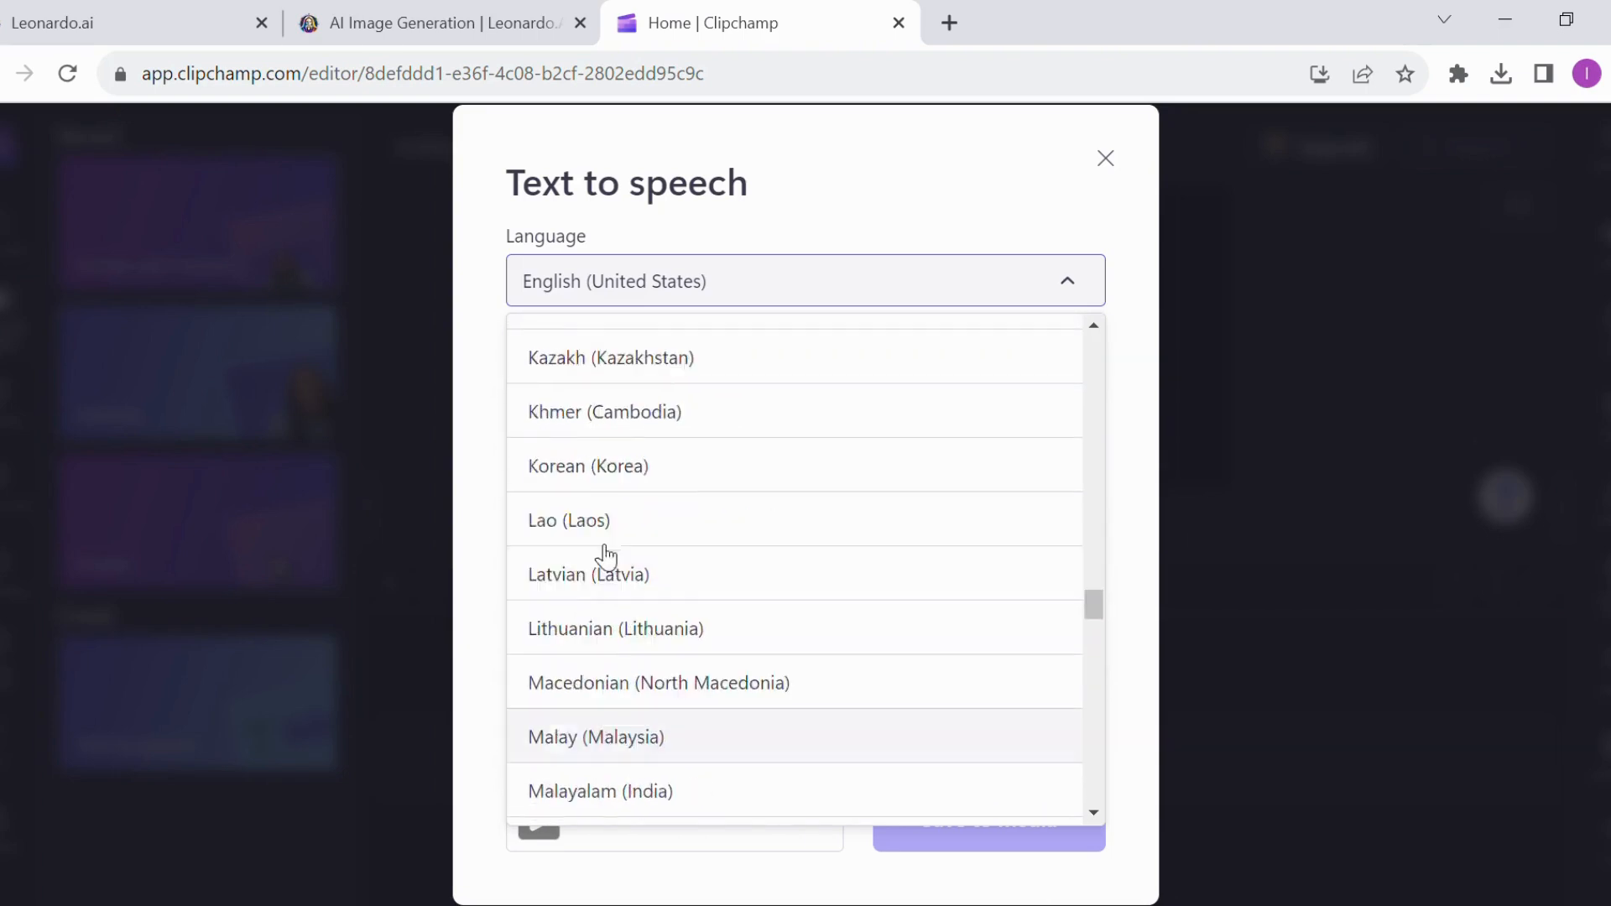
{"action": "scroll", "coordinate": [606, 555], "scroll_direction": "up", "scroll_amount": 15}
{"action": "scroll", "coordinate": [587, 500], "scroll_direction": "up", "scroll_amount": 1}
{"action": "scroll", "coordinate": [694, 507], "scroll_direction": "down", "scroll_amount": 1}
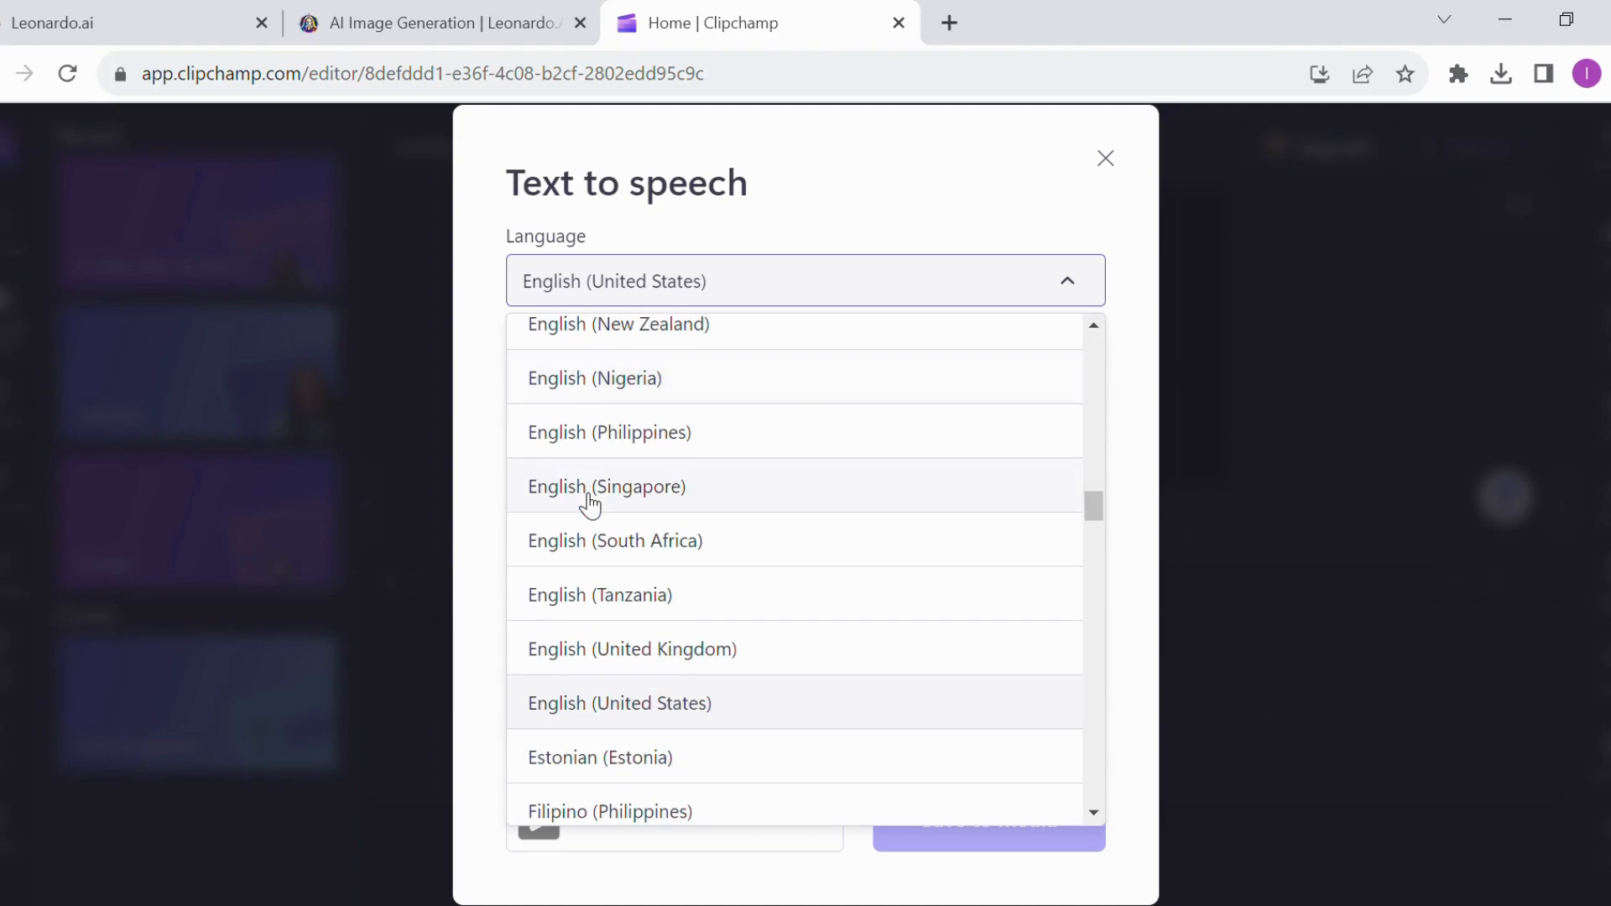
{"action": "scroll", "coordinate": [590, 504], "scroll_direction": "up", "scroll_amount": 6}
{"action": "scroll", "coordinate": [587, 505], "scroll_direction": "down", "scroll_amount": 8}
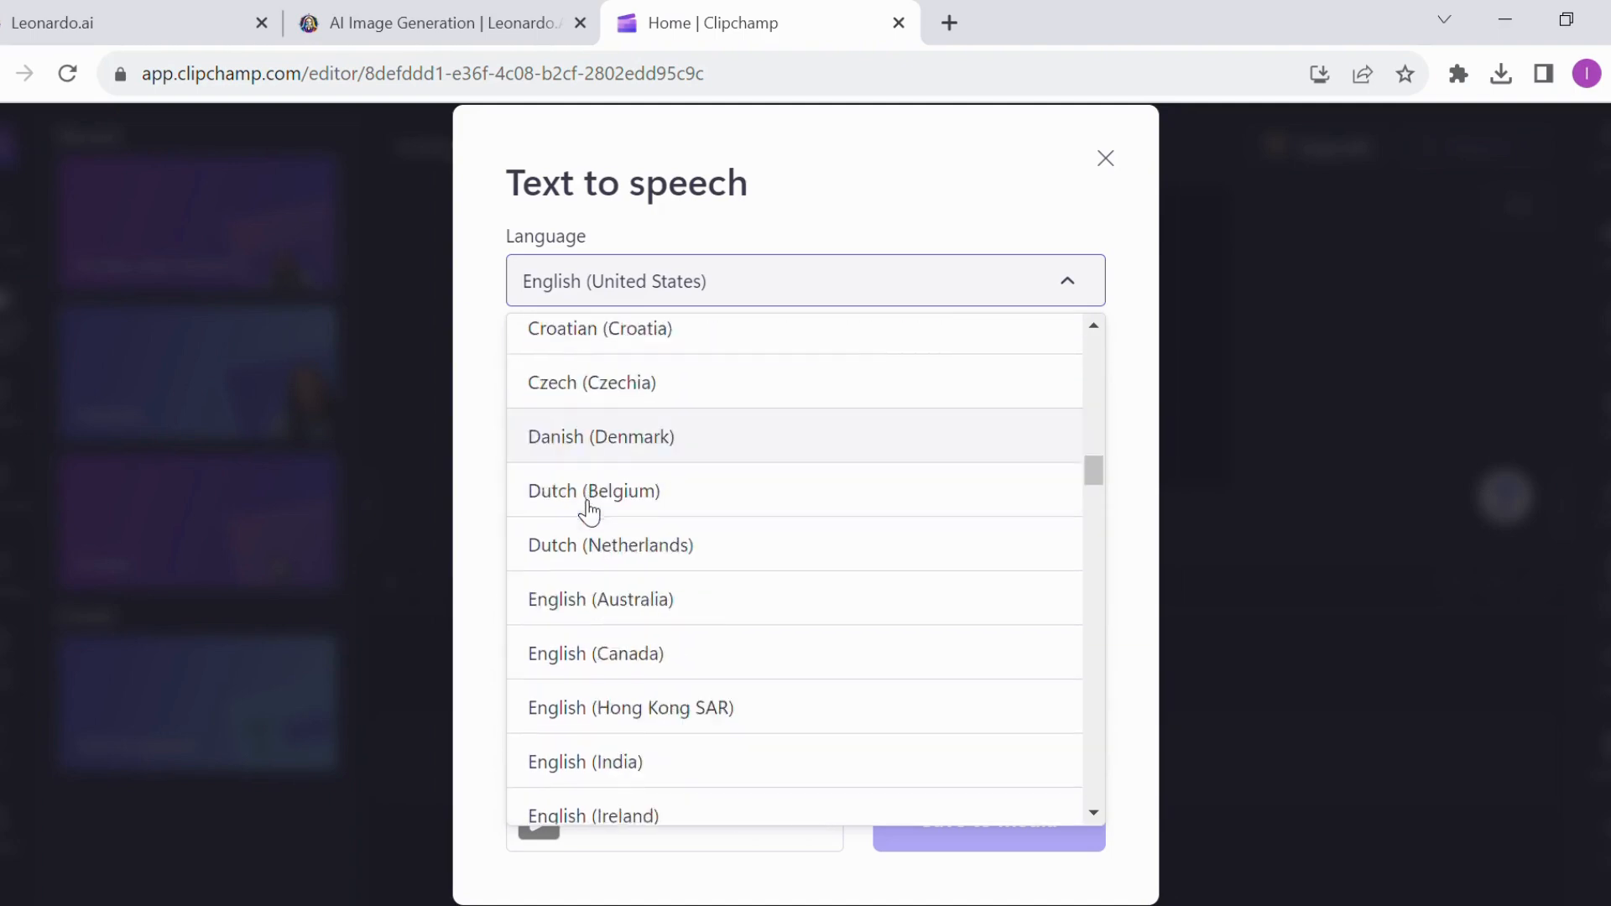
{"action": "scroll", "coordinate": [590, 512], "scroll_direction": "down", "scroll_amount": 10}
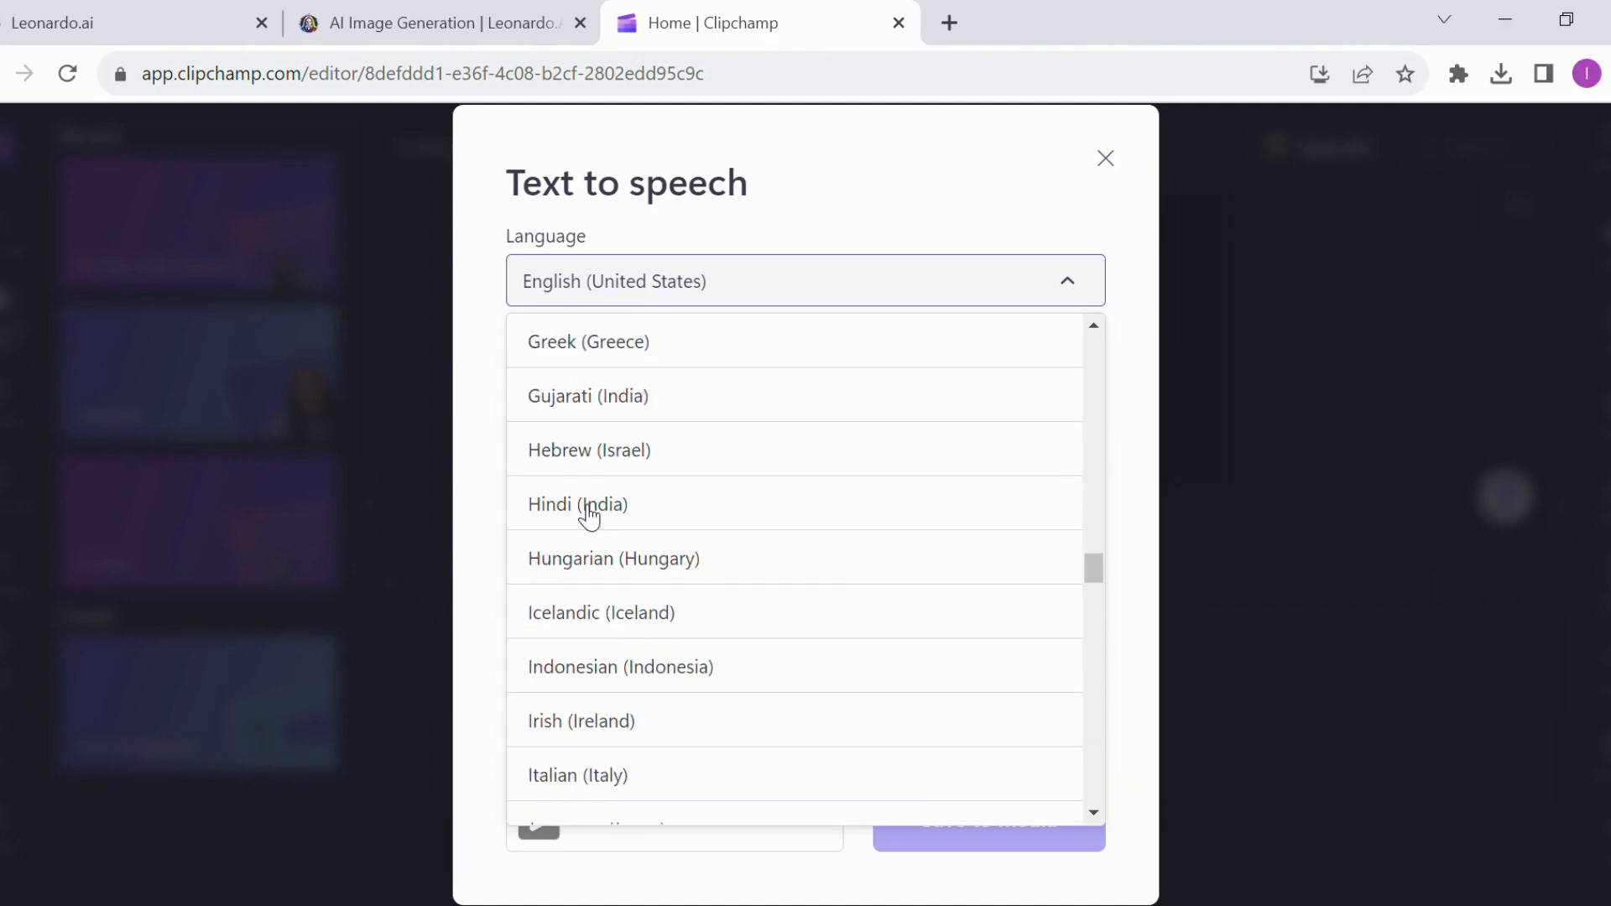
{"action": "scroll", "coordinate": [588, 516], "scroll_direction": "down", "scroll_amount": 5}
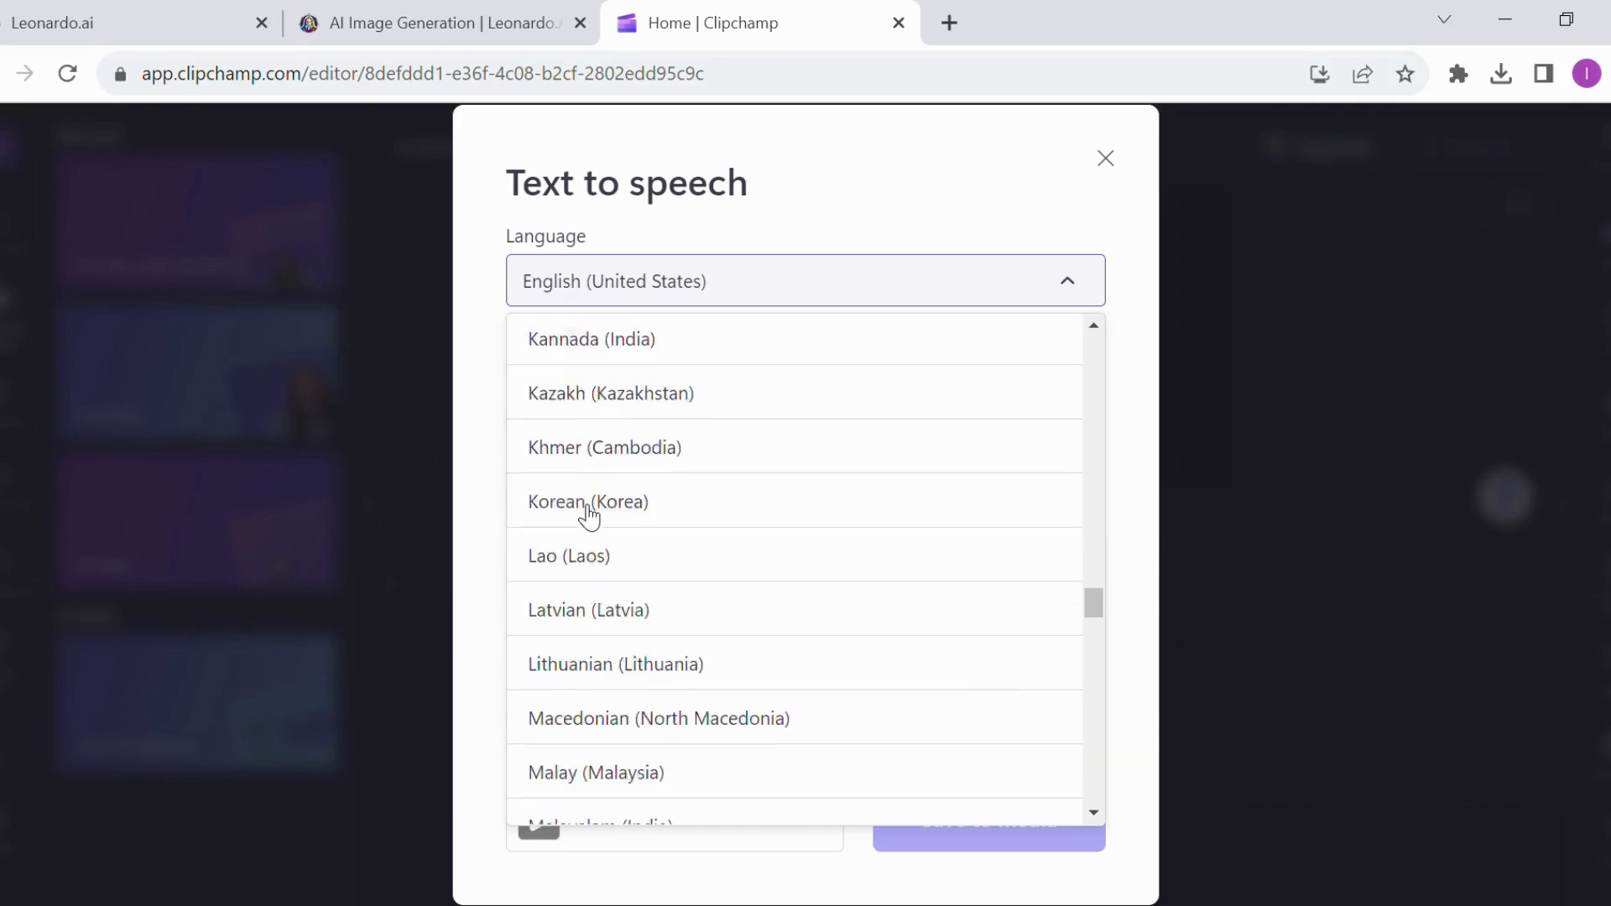
{"action": "left_click", "coordinate": [543, 388]}
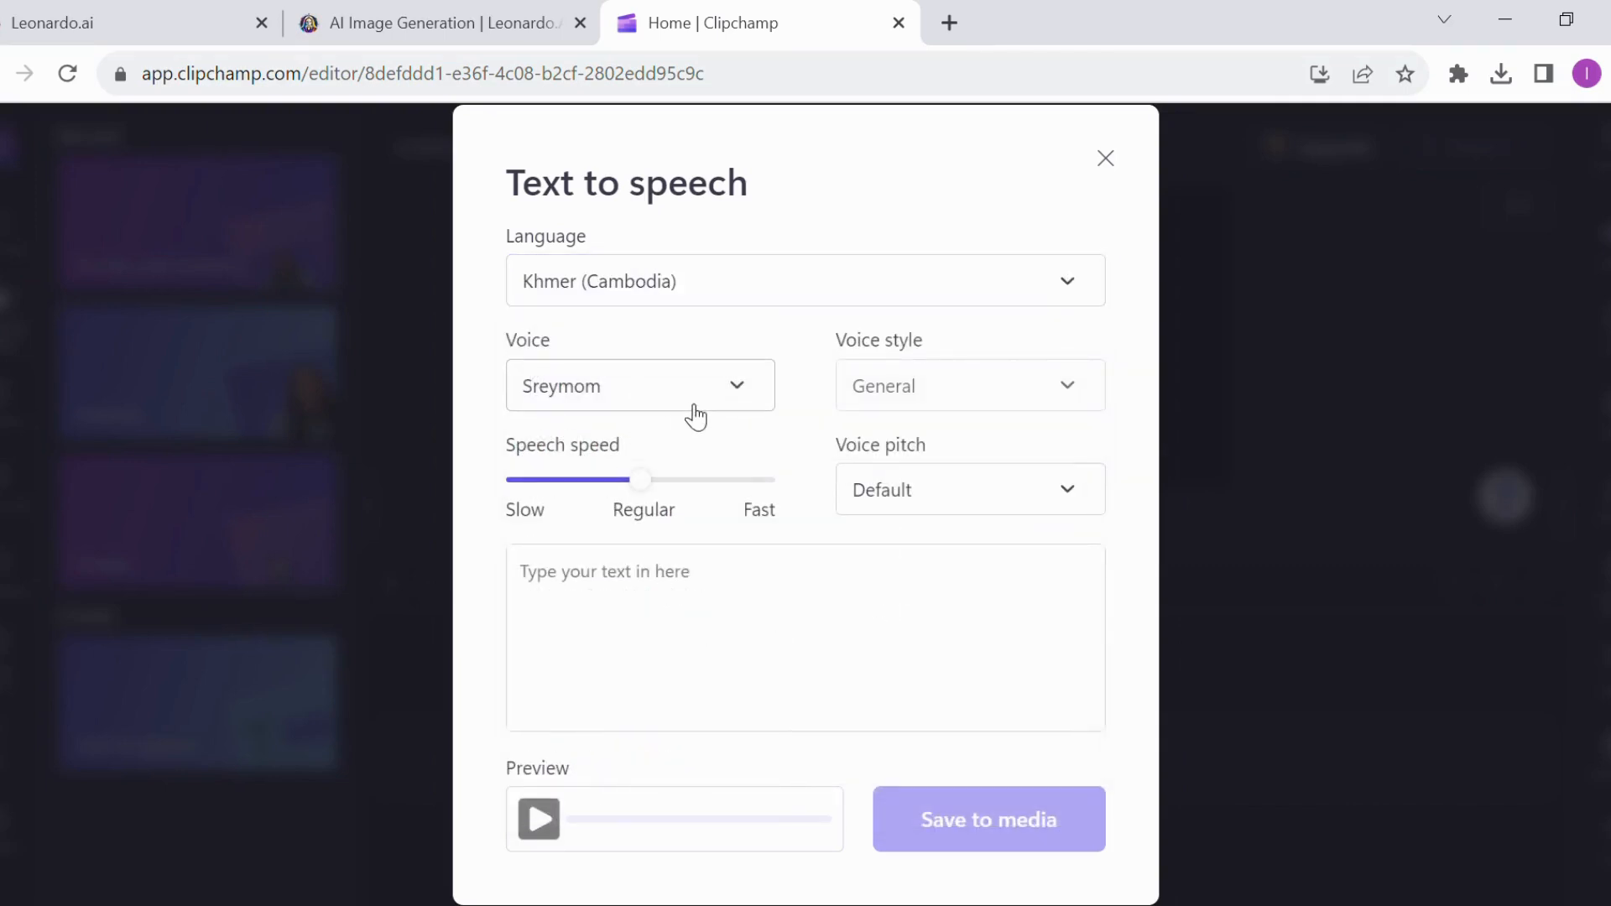
{"action": "left_click", "coordinate": [758, 401]}
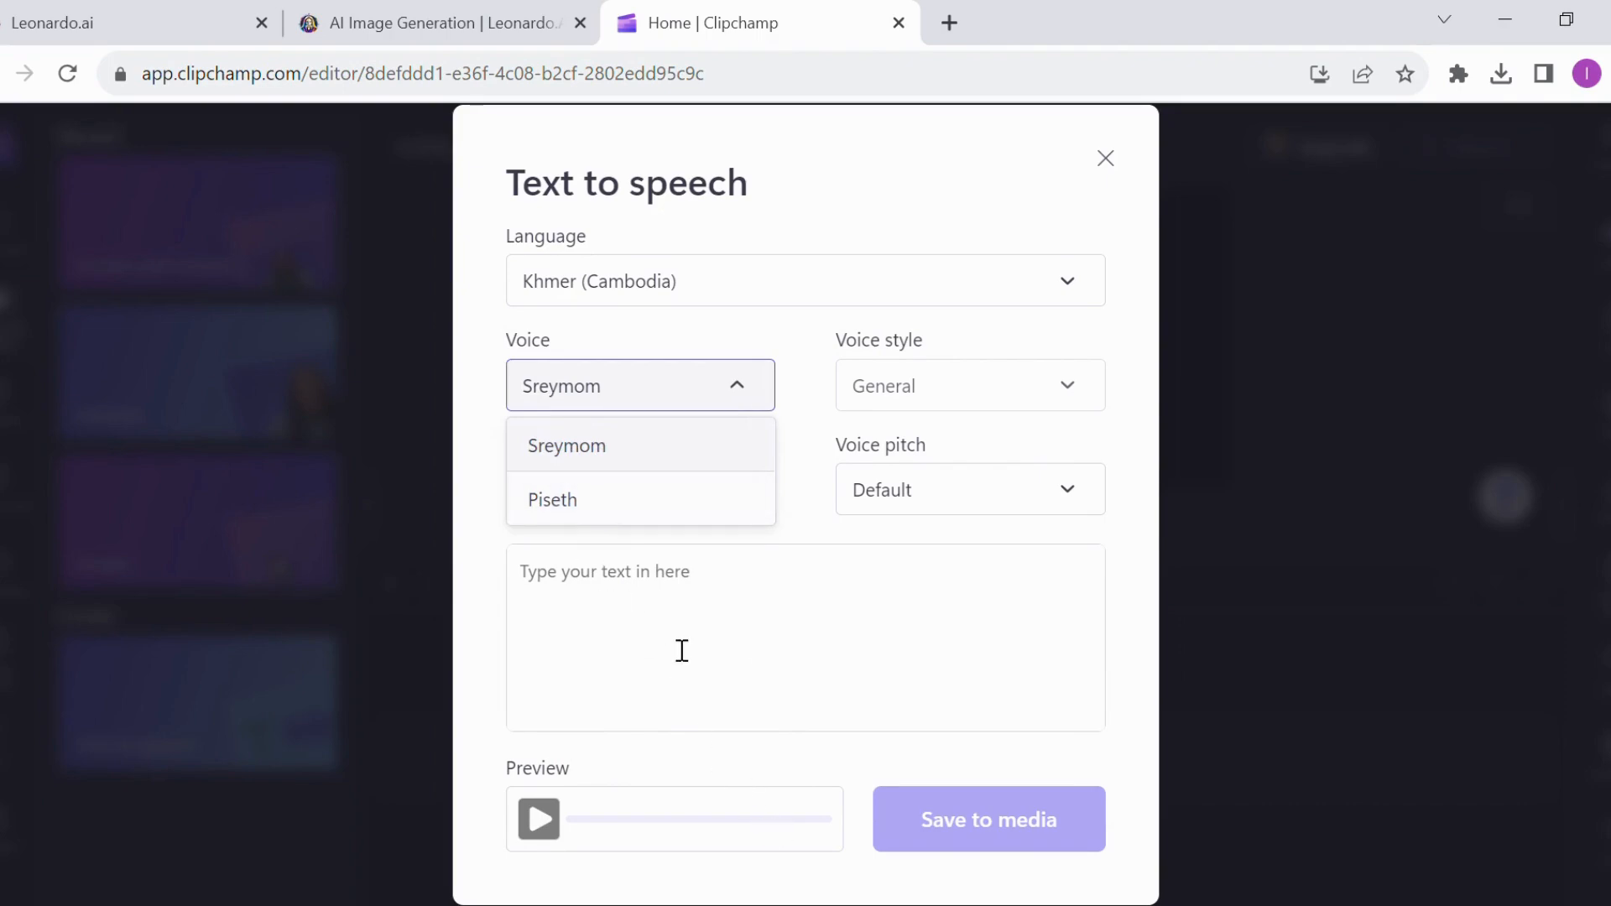
{"action": "left_click", "coordinate": [613, 463]}
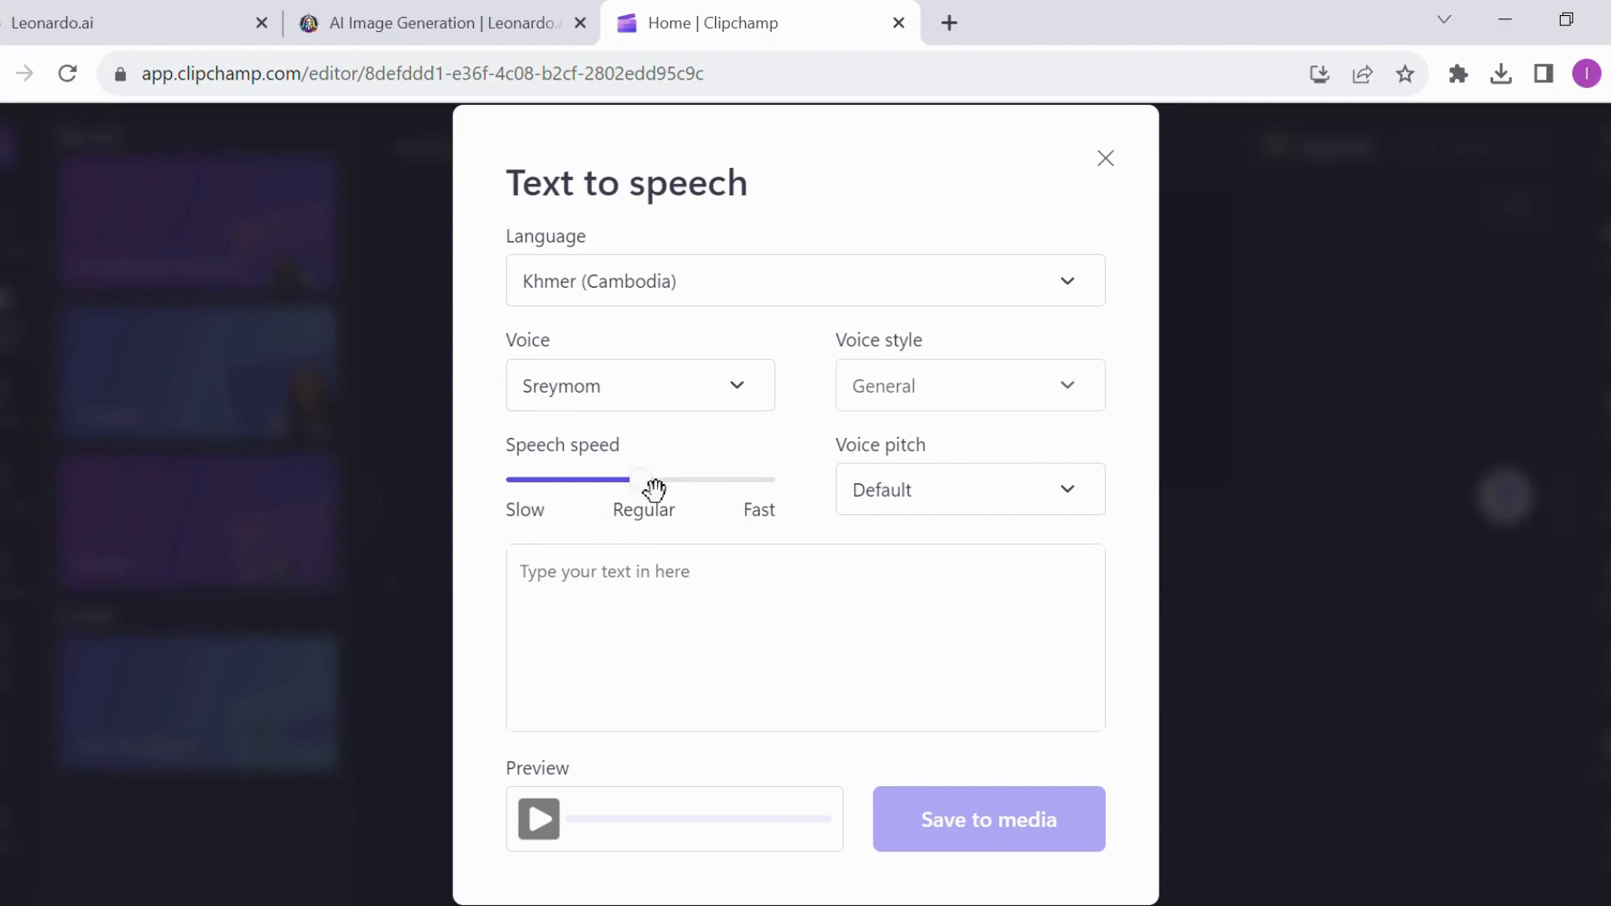
Raise the speech speed to between Regular and Fast, and set the voice pitch to High
{"action": "left_click_drag", "start_coordinate": [669, 500], "coordinate": [737, 515]}
{"action": "left_click", "coordinate": [1084, 510]}
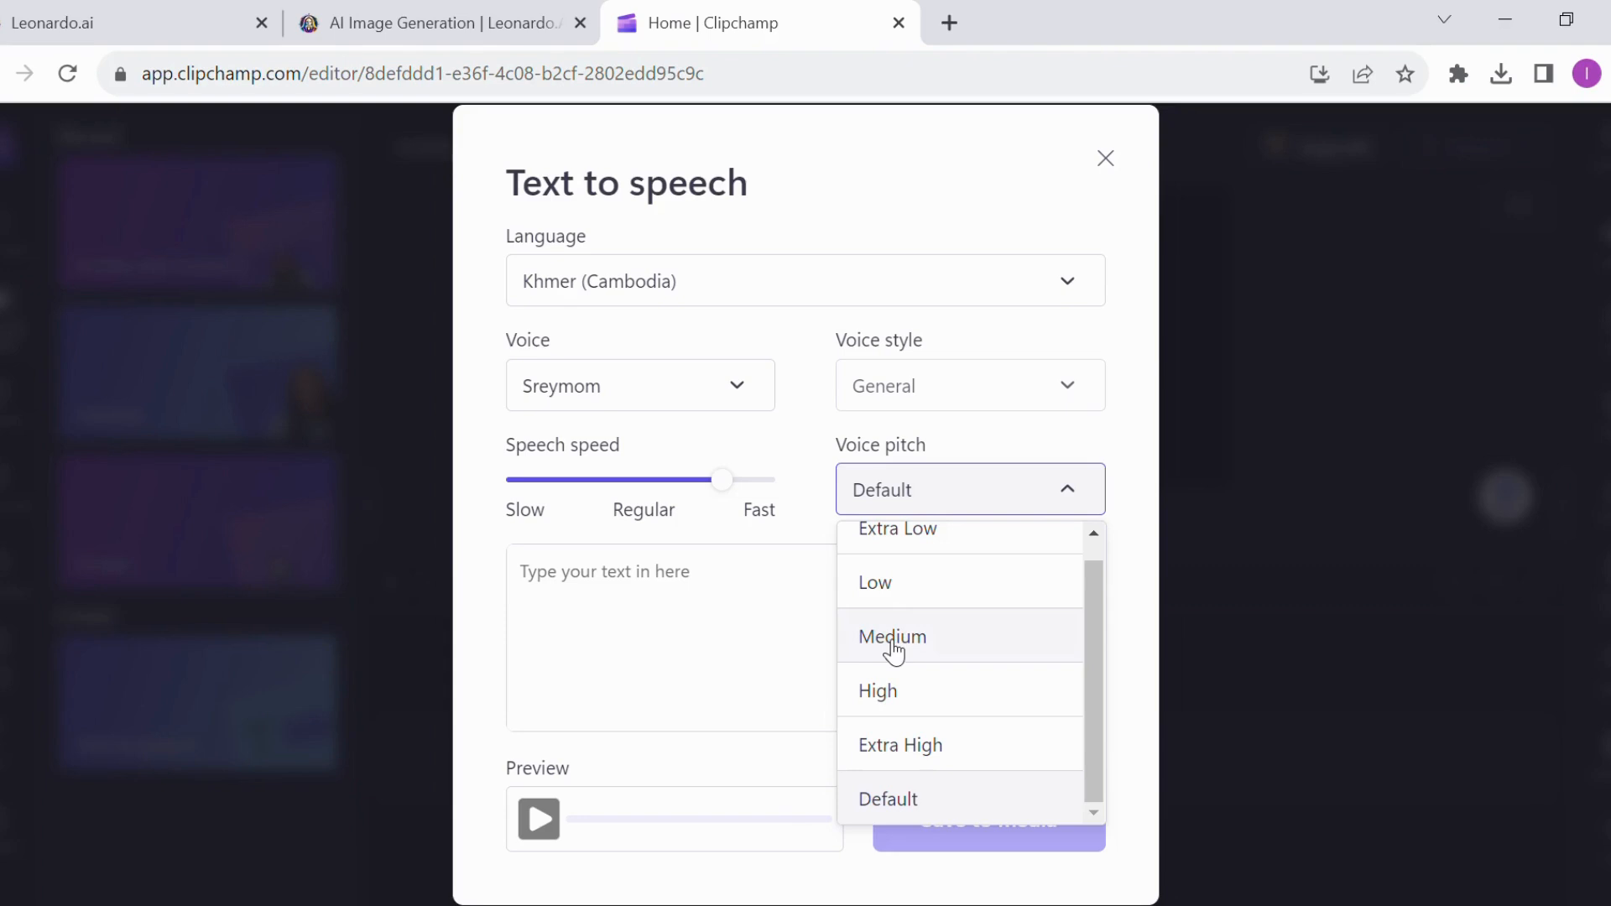
{"action": "left_click", "coordinate": [903, 701]}
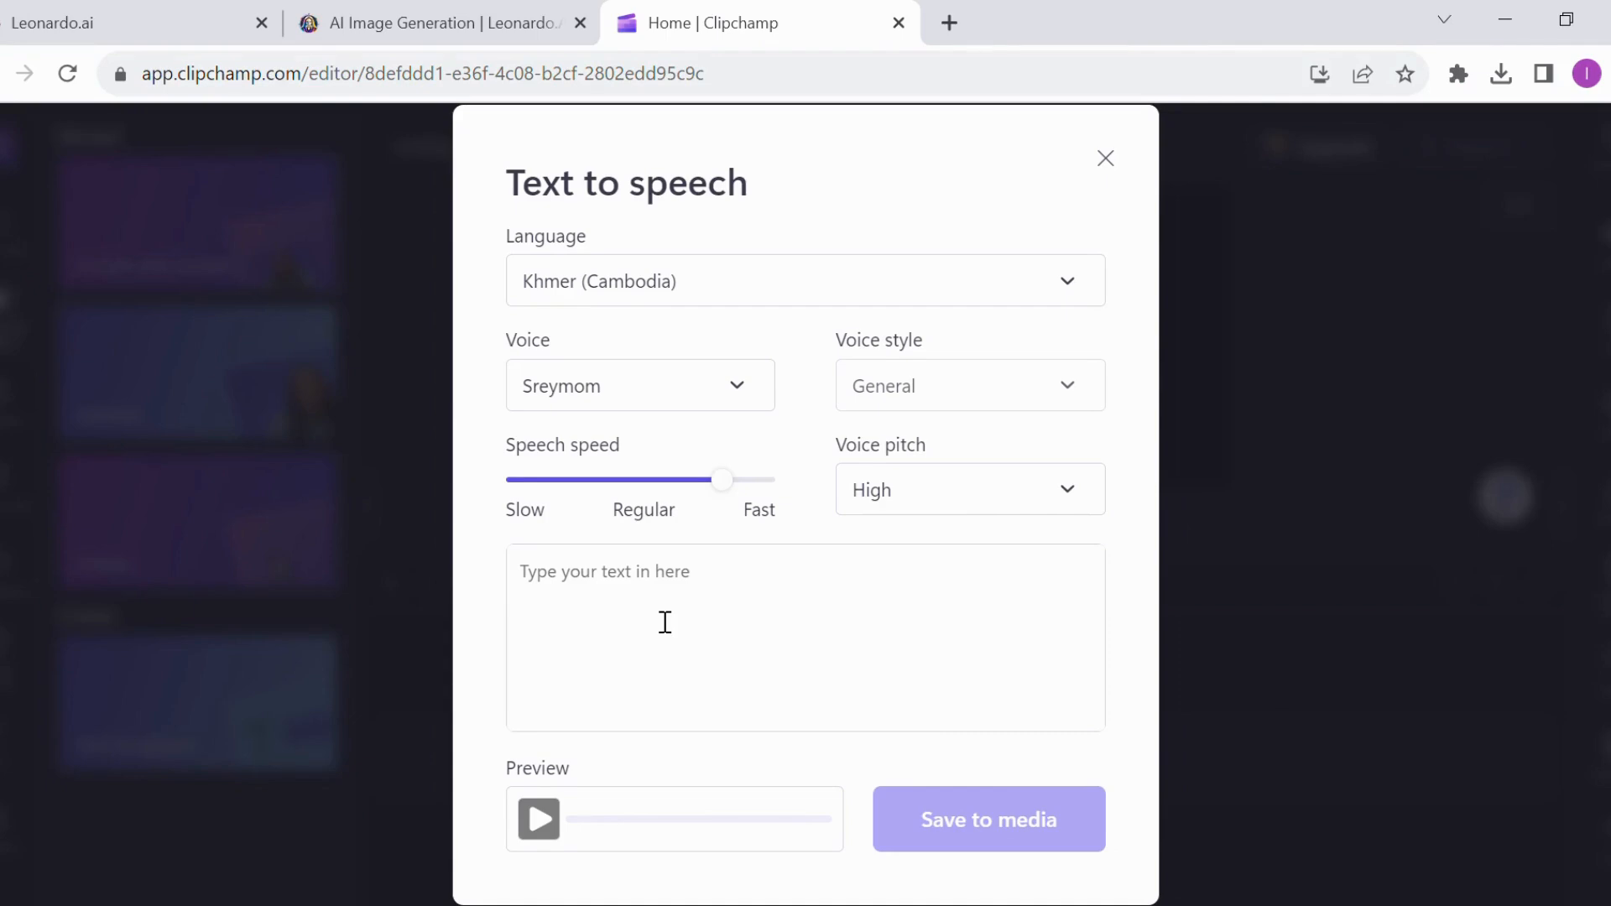
Lower the speech speed slightly, still above Regular, and leave the speech text empty after removing the test characters
{"action": "left_click", "coordinate": [693, 604]}
{"action": "type", "text": "s"}
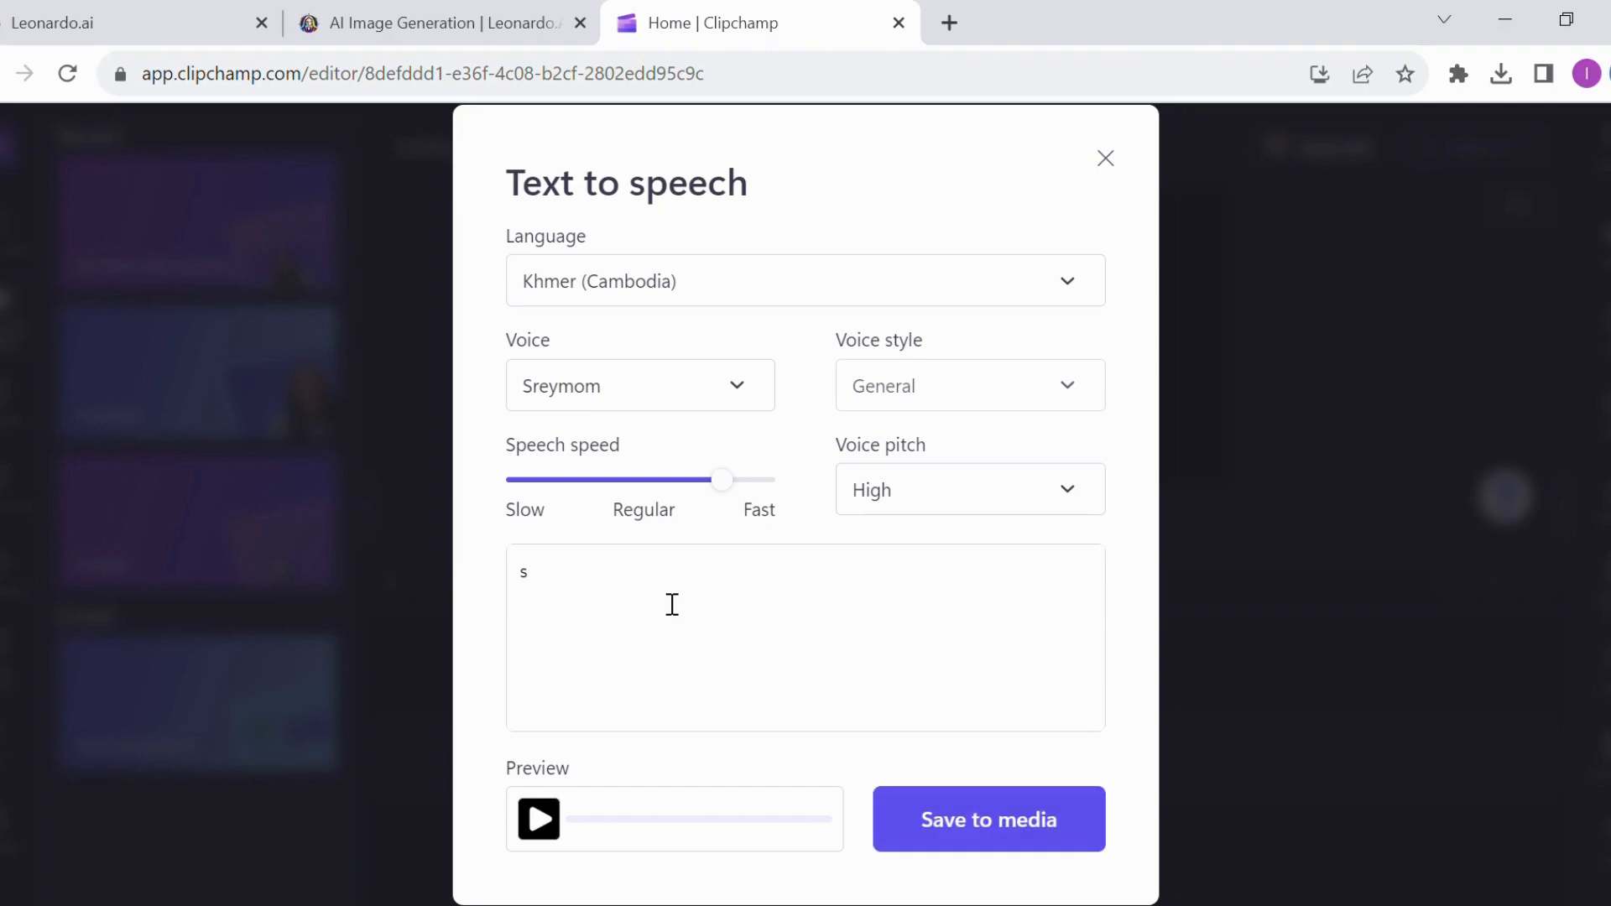
{"action": "left_click", "coordinate": [707, 478]}
{"action": "left_click", "coordinate": [641, 579]}
{"action": "key", "text": "BackSpace"}
{"action": "type", "text": "ស"}
{"action": "key", "text": "BackSpace"}
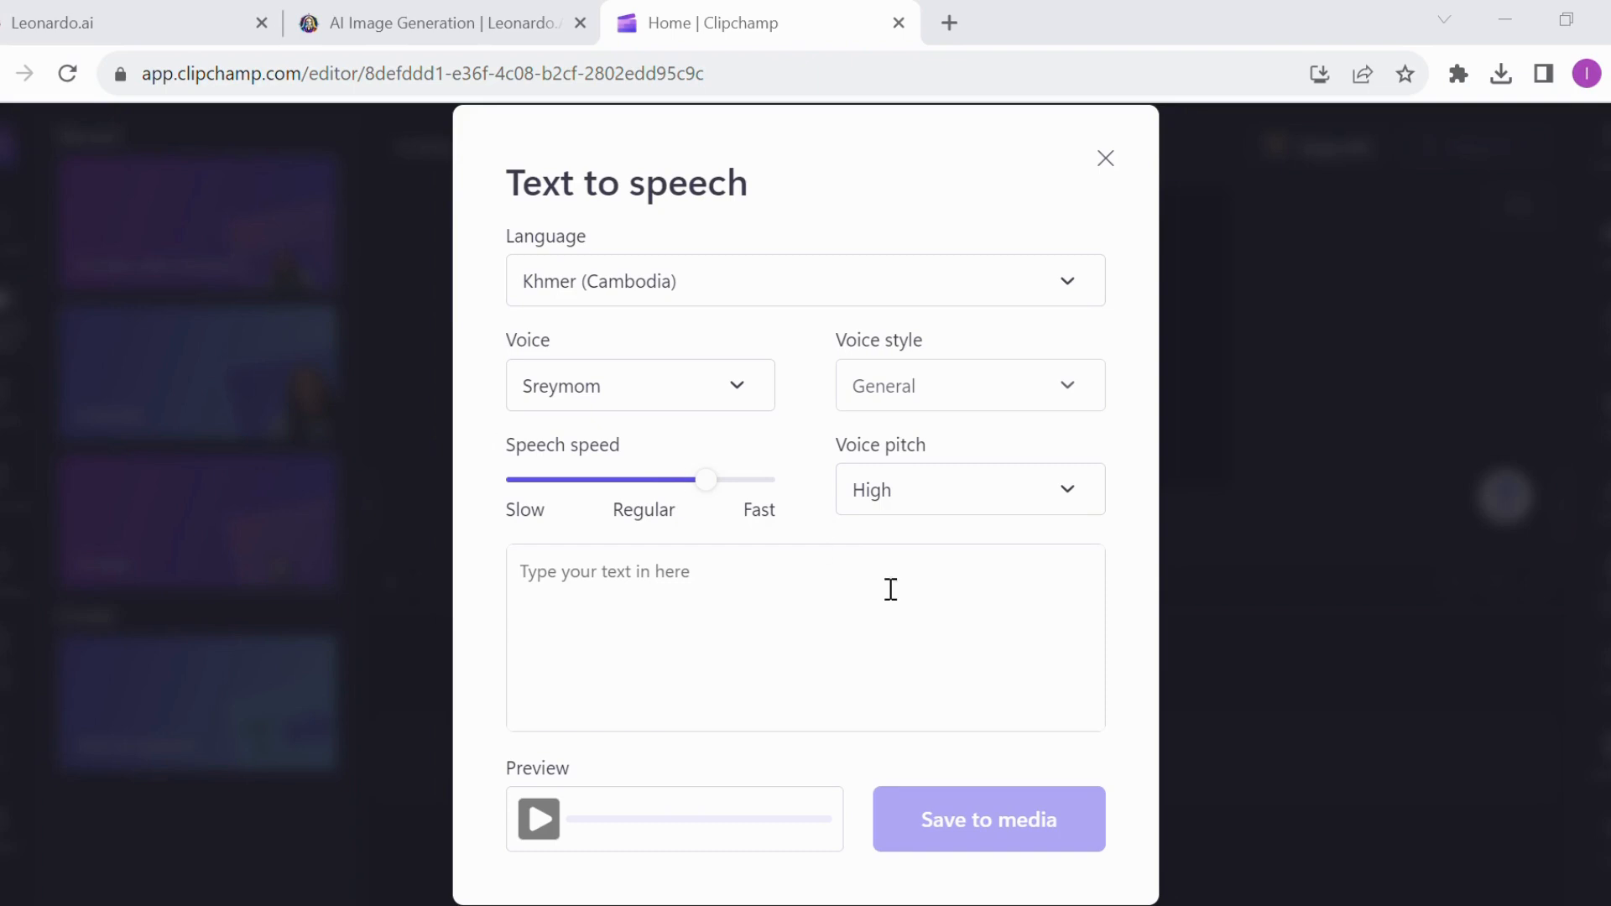
Paste the prepared Khmer script about creating a Khmer-speaking AI video into the speech text
{"action": "left_click", "coordinate": [901, 690]}
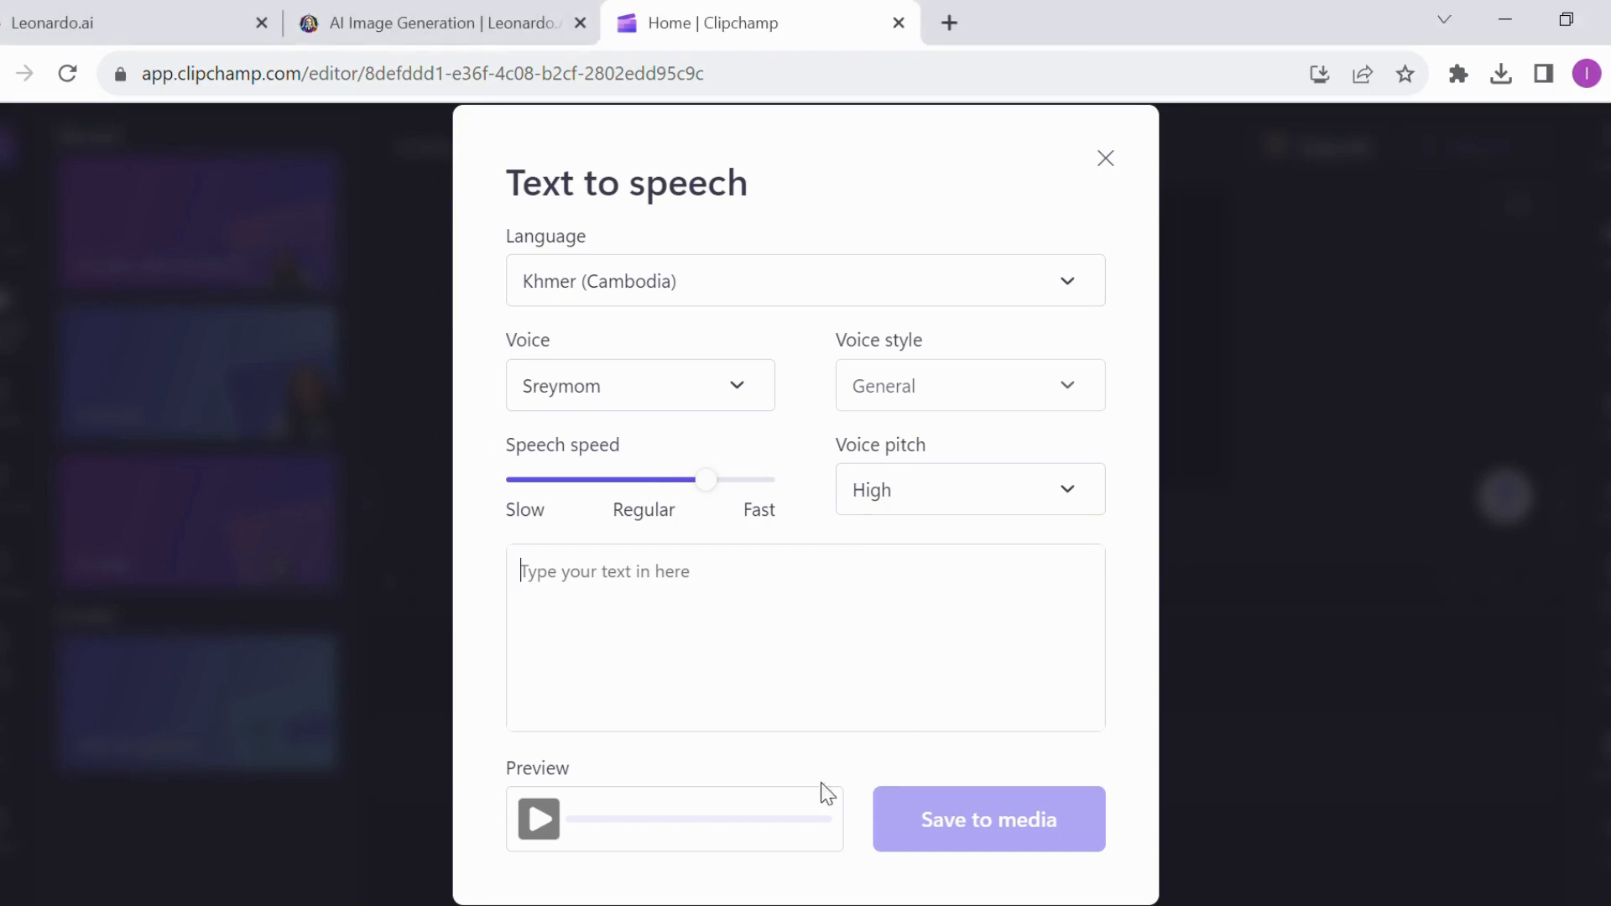
{"action": "key", "text": "ctrl+v"}
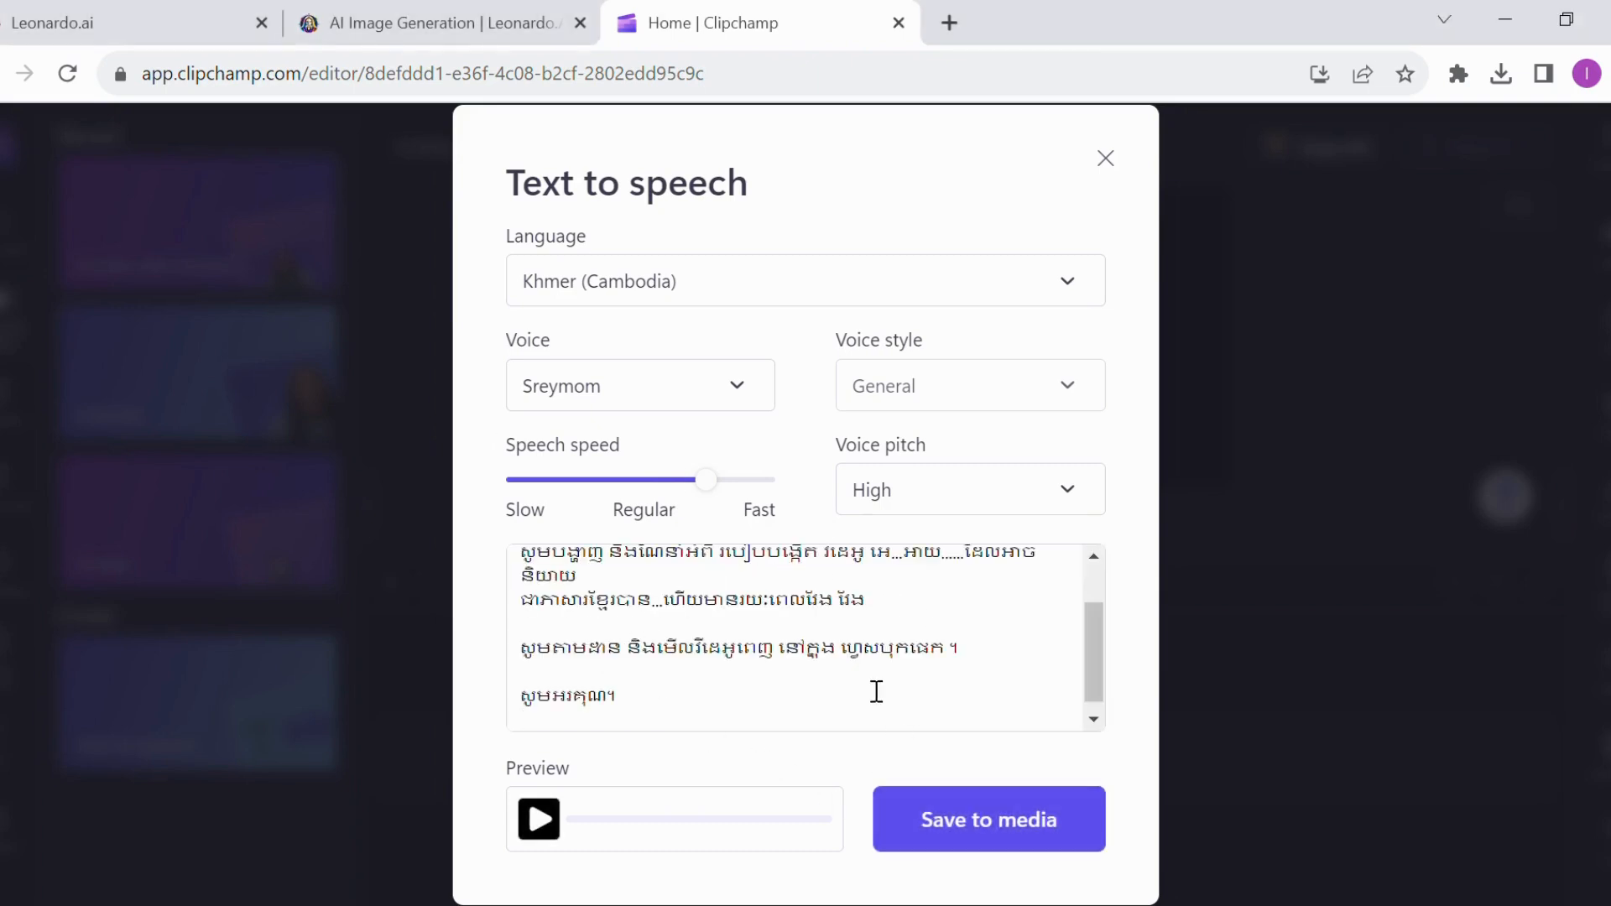
{"action": "scroll", "coordinate": [877, 692], "scroll_direction": "up", "scroll_amount": 2}
Change the last word of the script's second line to សន្យា
{"action": "left_click", "coordinate": [814, 603]}
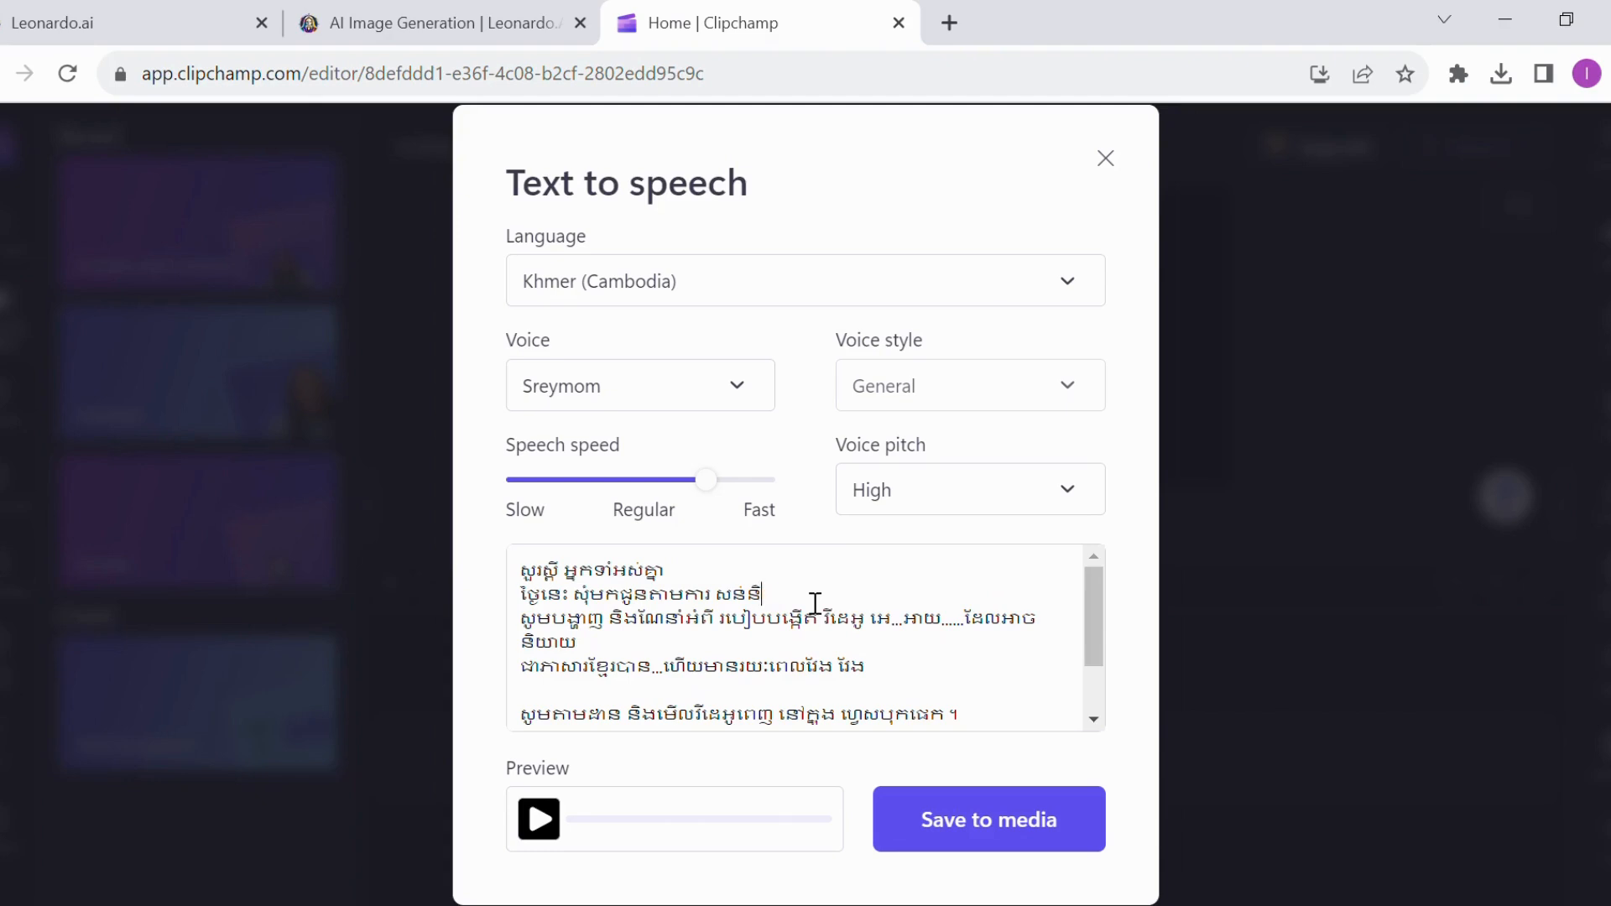
{"action": "key", "text": "BackSpace"}
{"action": "key", "text": "BackSpace"}
{"action": "key", "text": "BackSpace"}
{"action": "type", "text": "្យា"}
Preview the generated Khmer speech while reading along the script, and skip to the end of the playback
{"action": "scroll", "coordinate": [818, 630], "scroll_direction": "down", "scroll_amount": 3}
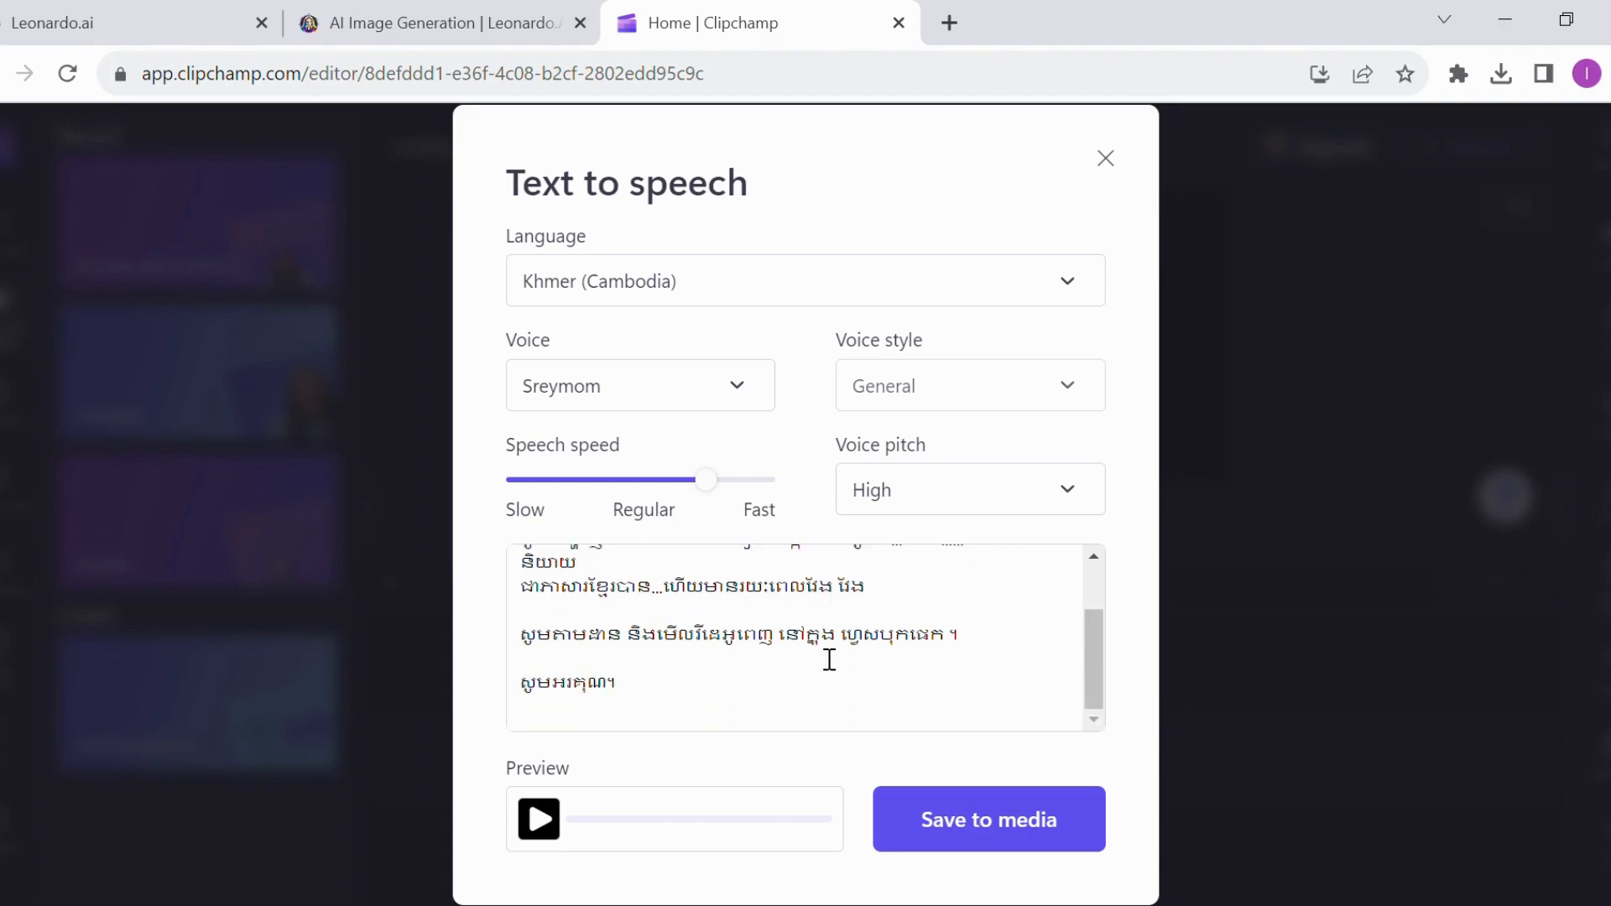
{"action": "left_click", "coordinate": [550, 831]}
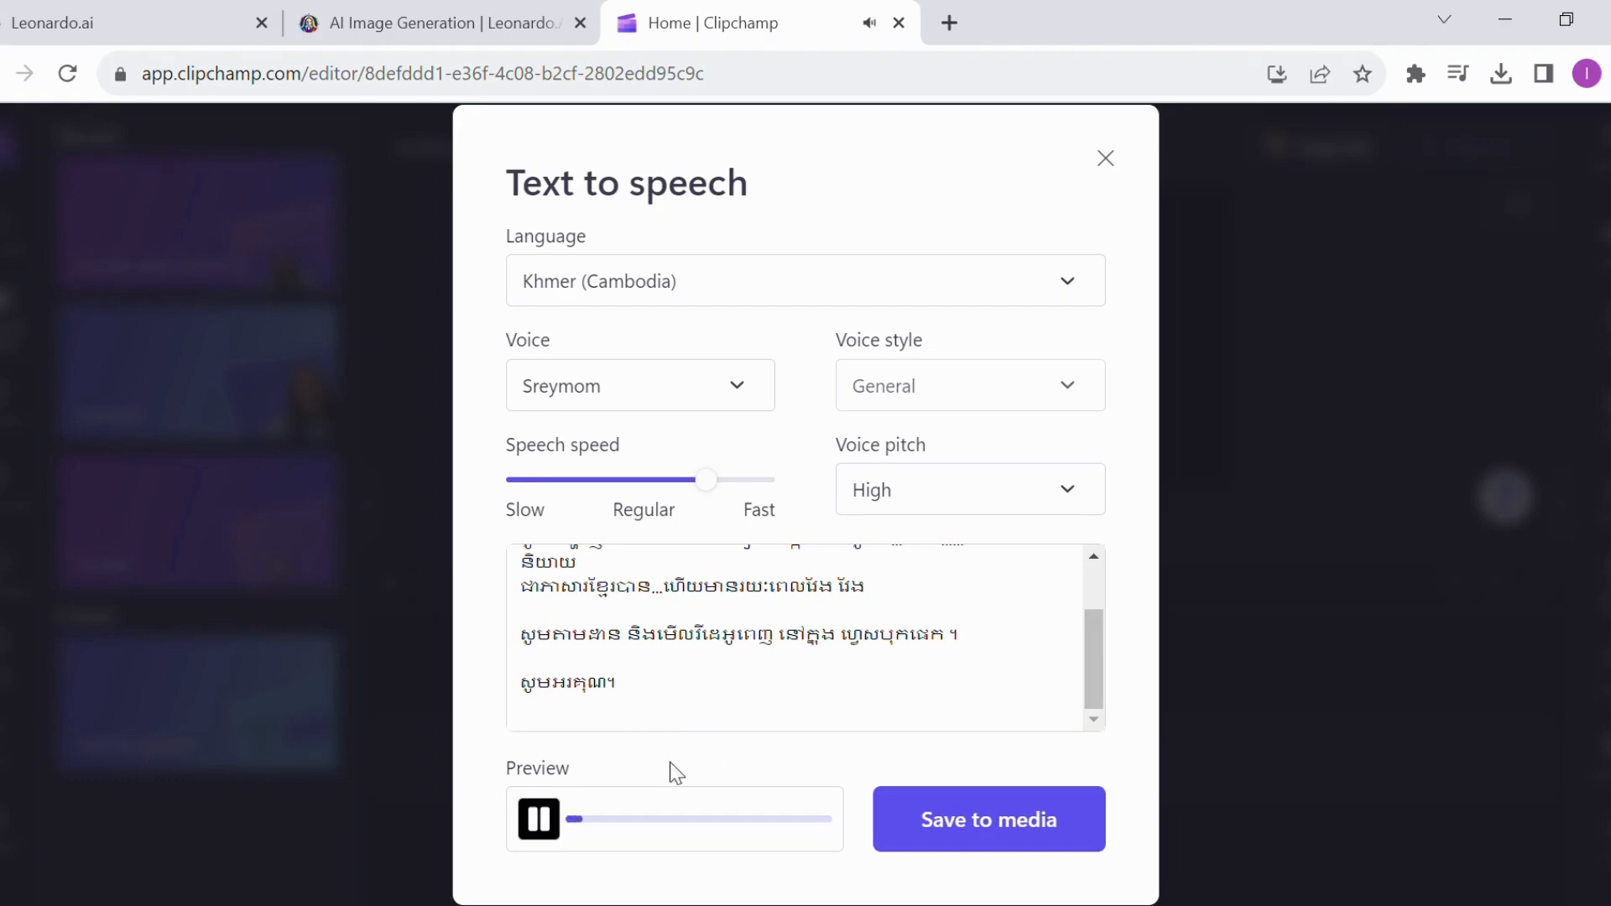
{"action": "scroll", "coordinate": [664, 732], "scroll_direction": "up", "scroll_amount": 2}
{"action": "scroll", "coordinate": [690, 680], "scroll_direction": "down", "scroll_amount": 2}
{"action": "scroll", "coordinate": [690, 681], "scroll_direction": "up", "scroll_amount": 2}
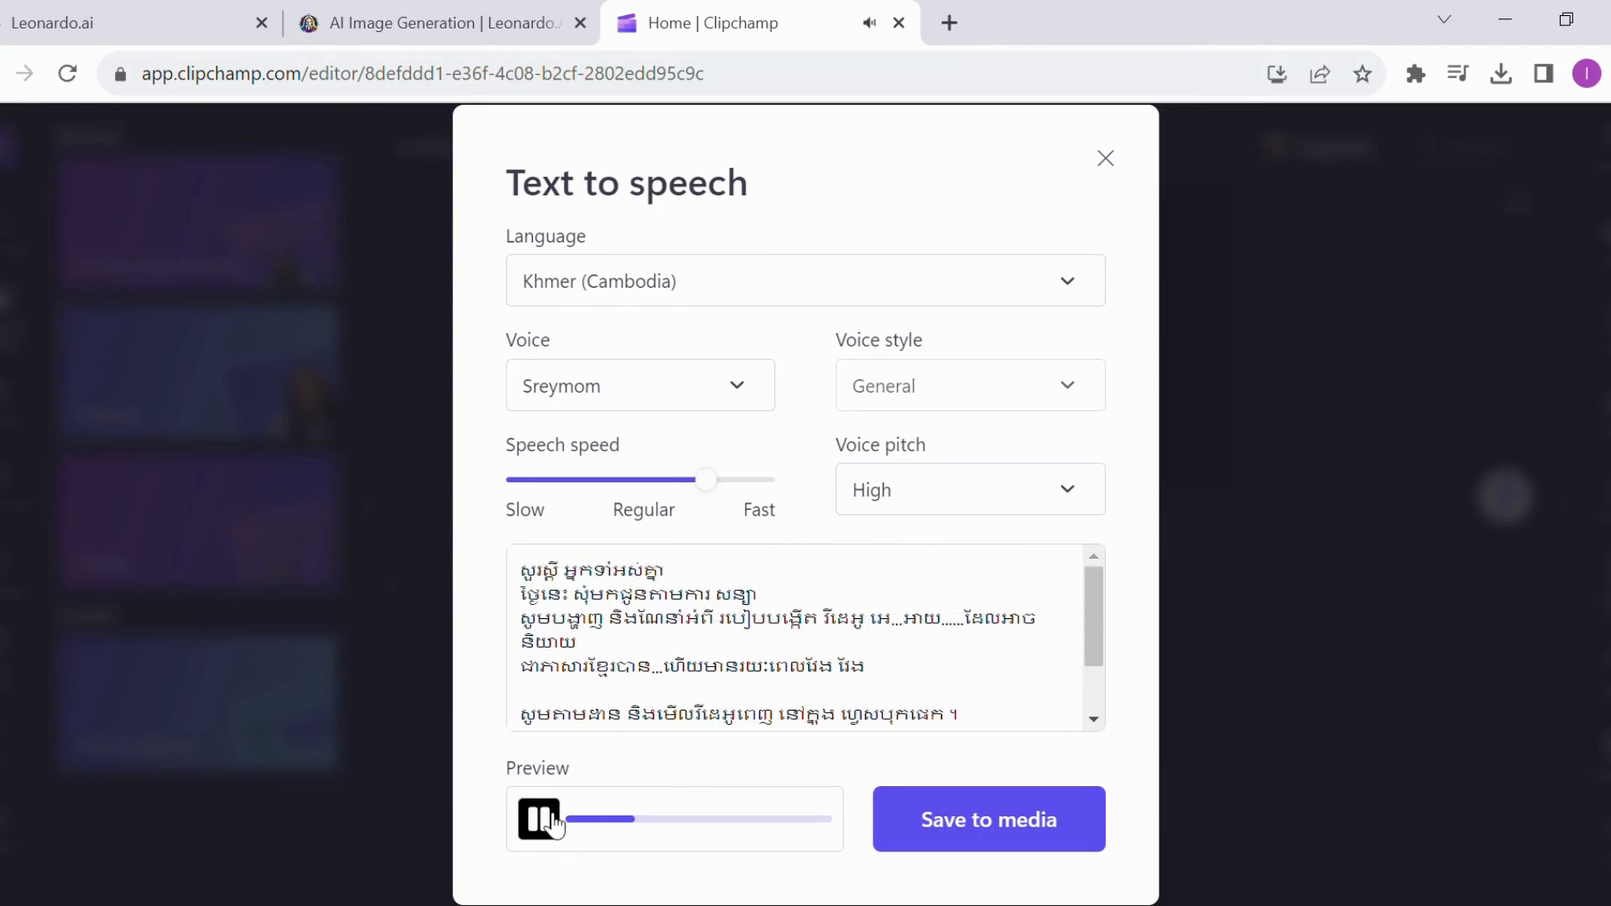
{"action": "left_click", "coordinate": [830, 821]}
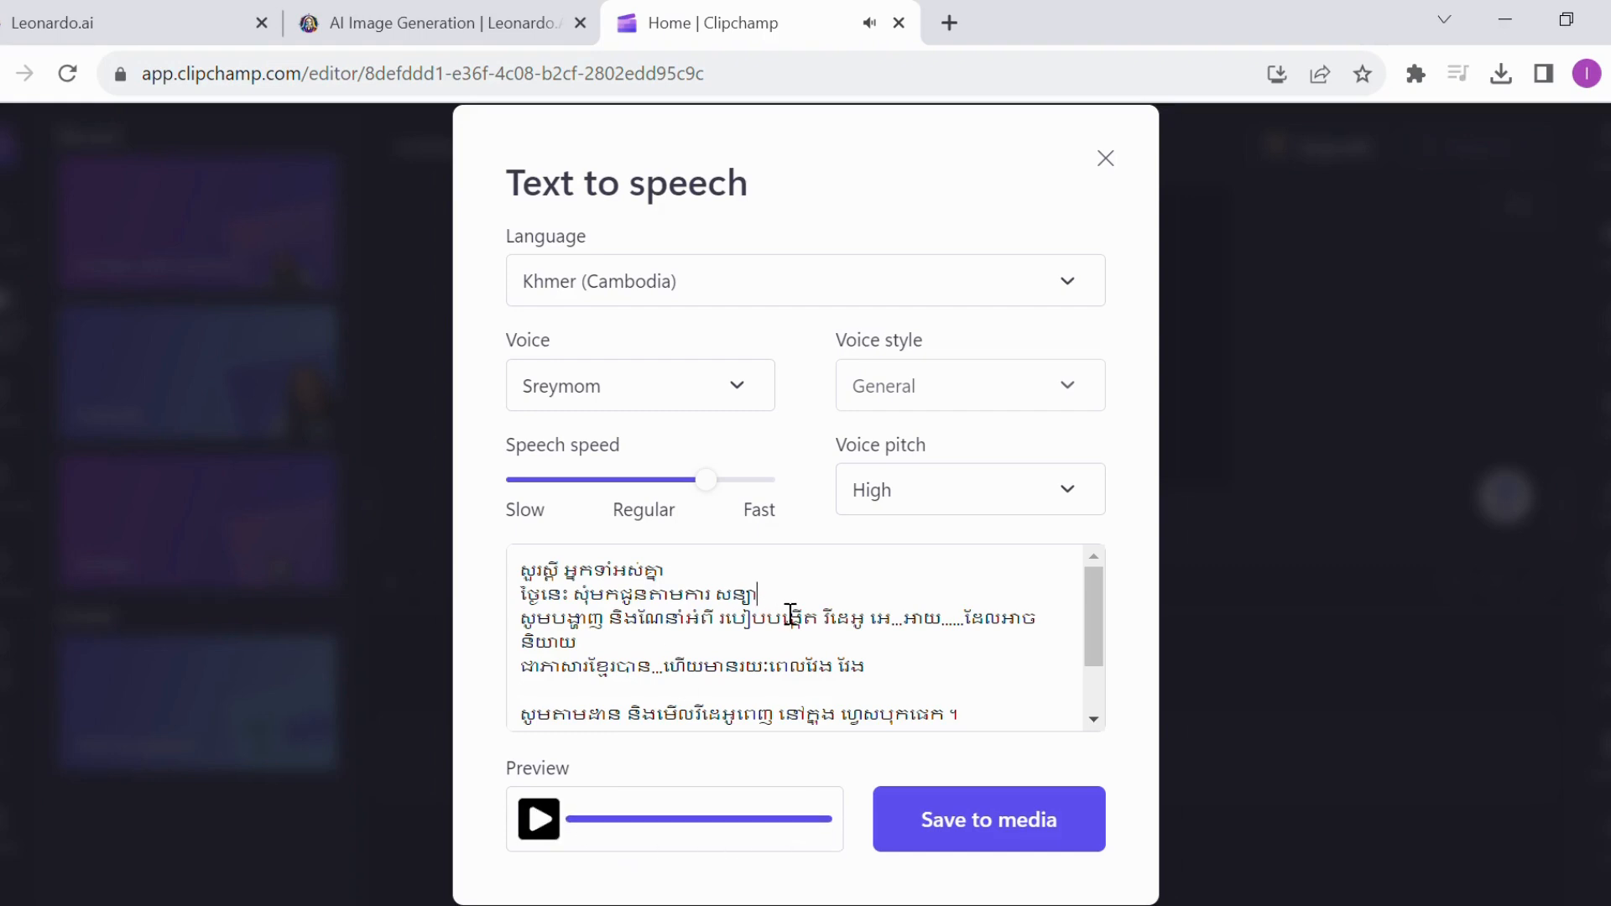
Respell the last word of the script's second line phonetically as សន់និយ៉ា
{"action": "key", "text": "BackSpace"}
{"action": "key", "text": "BackSpace"}
{"action": "key", "text": "BackSpace"}
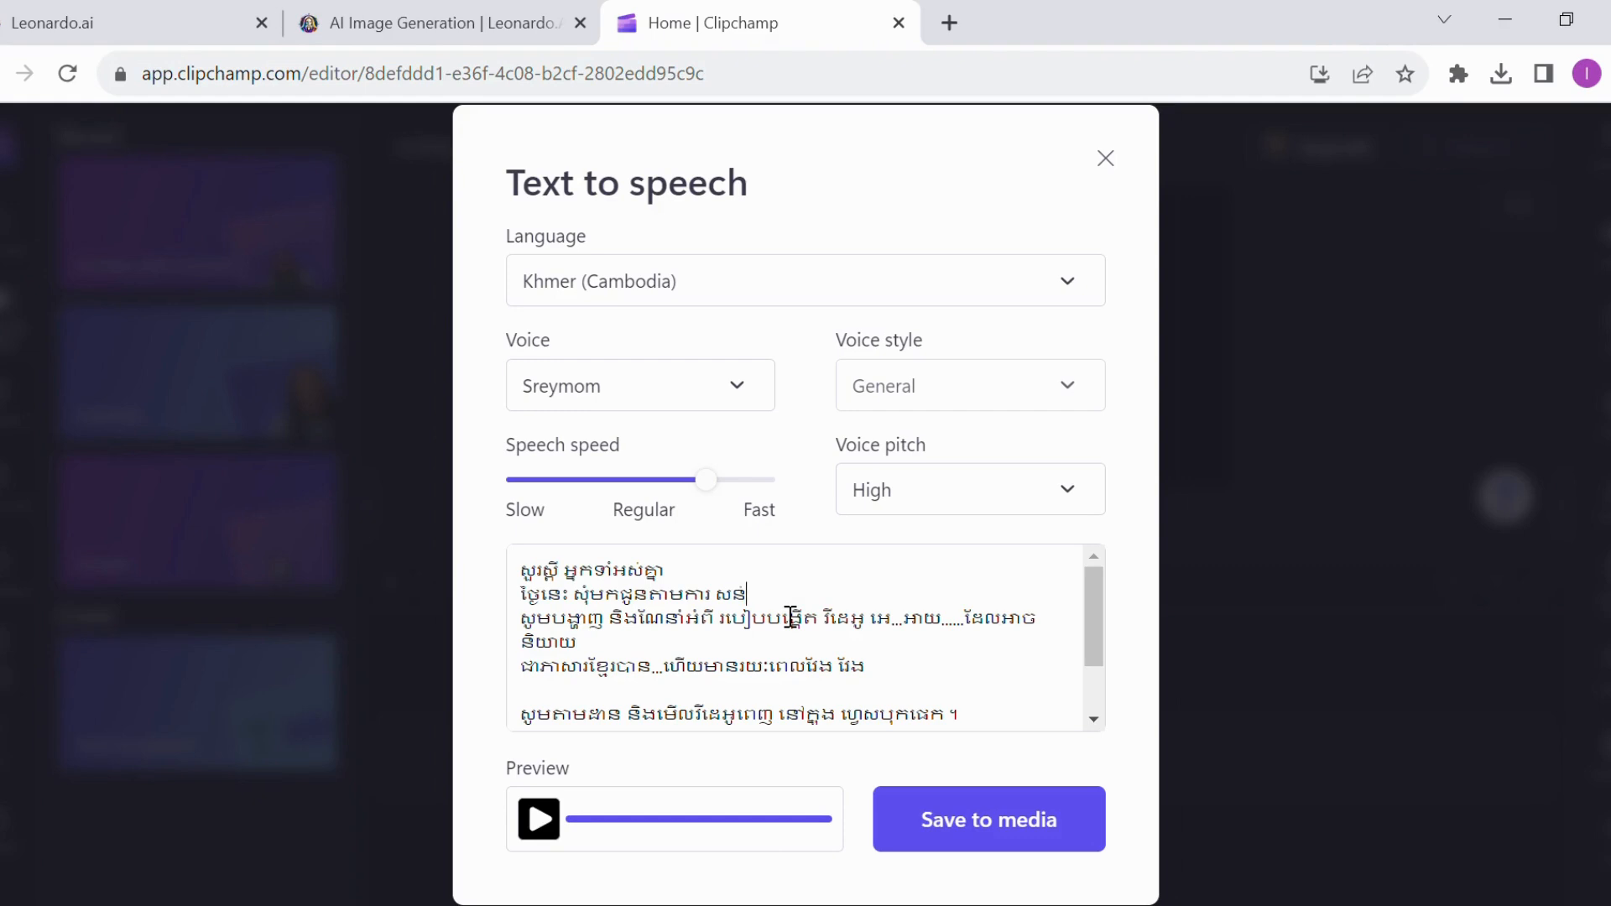
{"action": "type", "text": "ន"}
{"action": "type", "text": "យយ"}
{"action": "key", "text": "BackSpace"}
{"action": "key", "text": "BackSpace"}
{"action": "type", "text": "ិយា"}
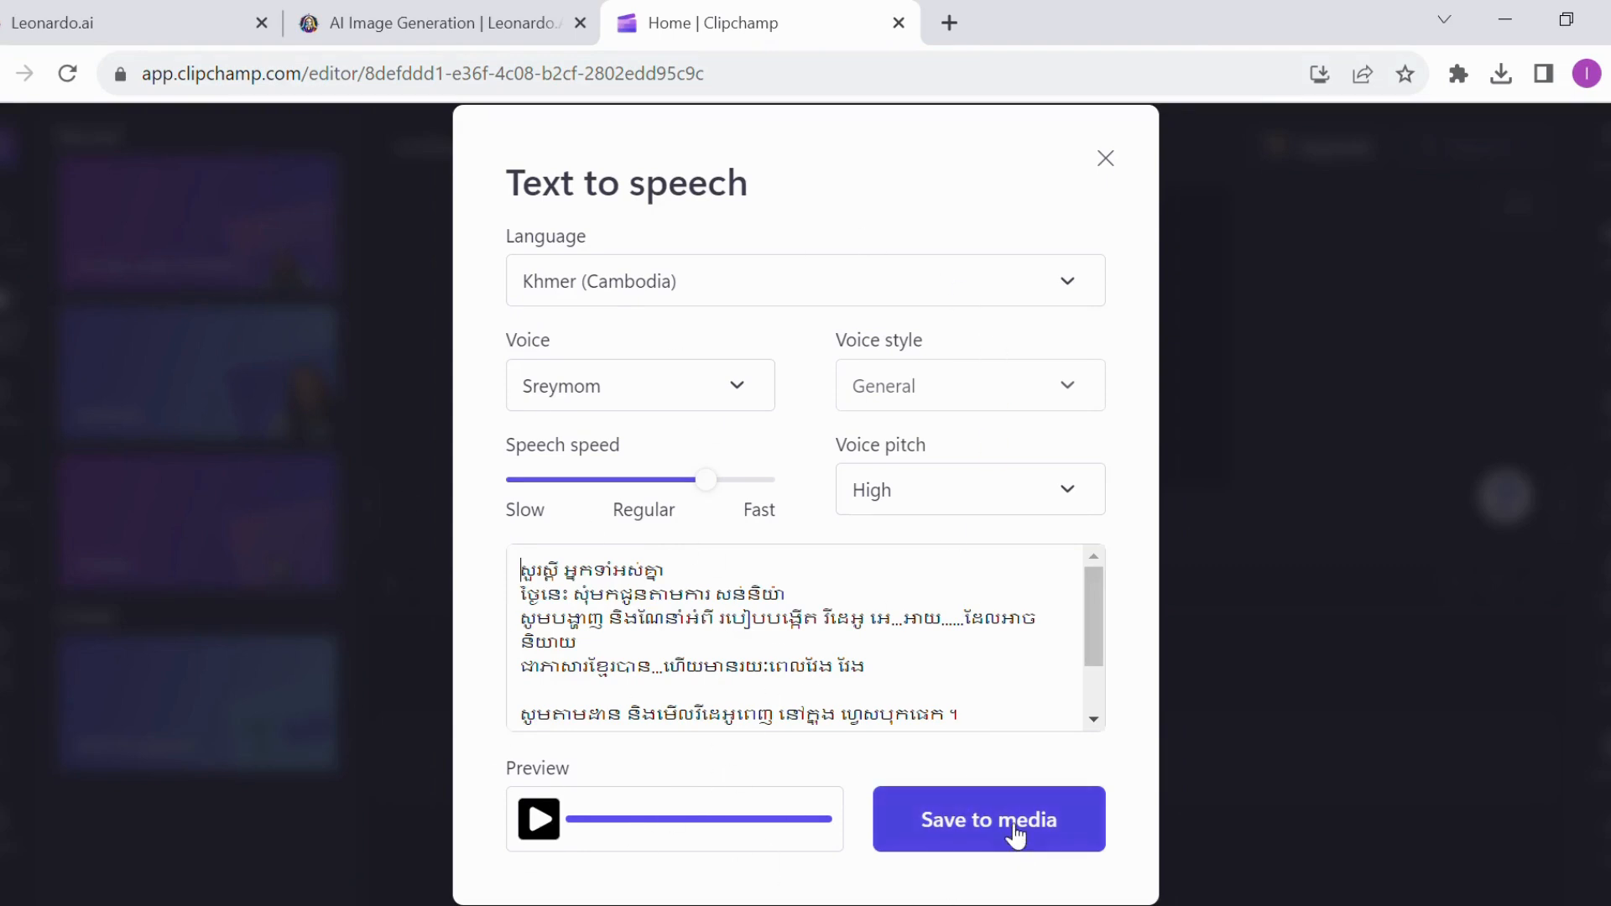
Save the generated speech to the project's media and place the audio clip at the start of the timeline
{"action": "left_click", "coordinate": [947, 846]}
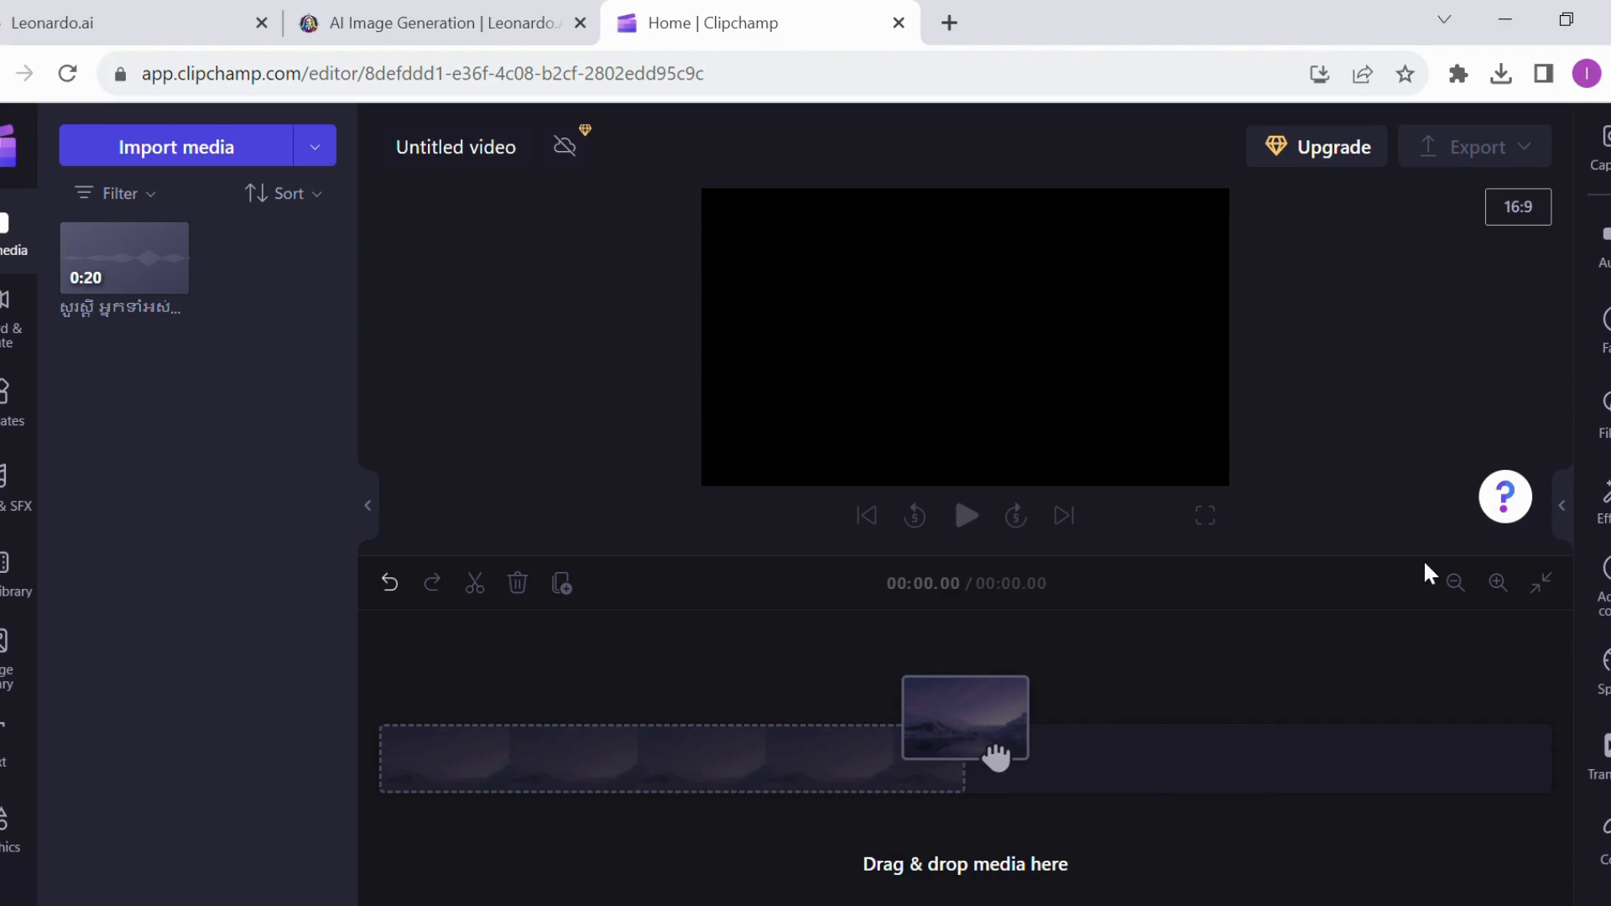
{"action": "mouse_move", "coordinate": [144, 288]}
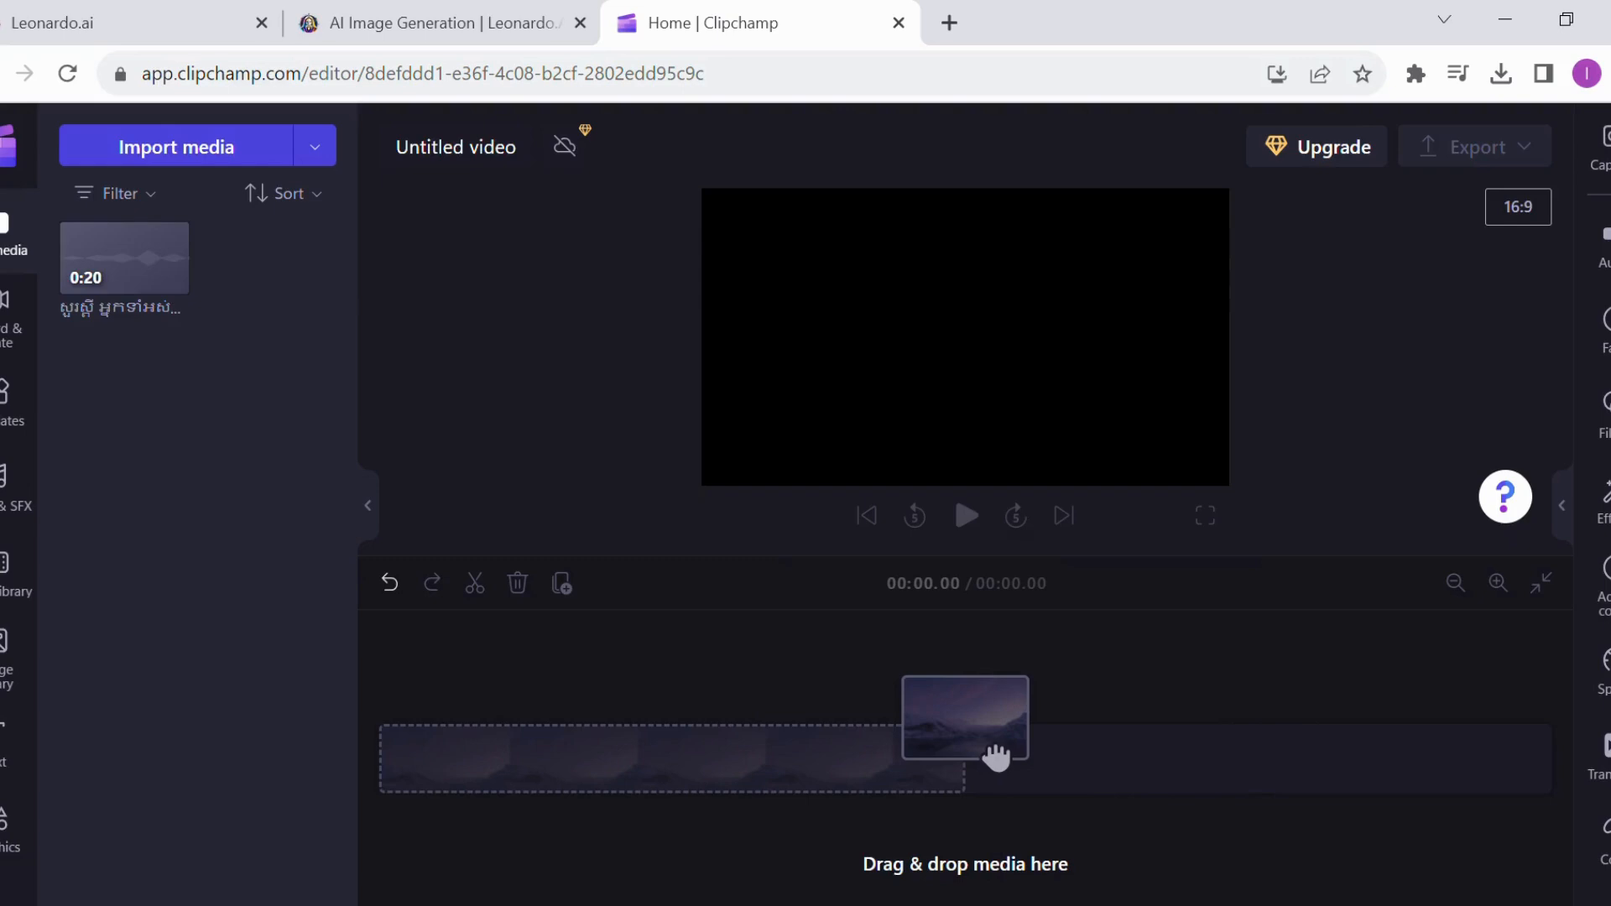
{"action": "left_click_drag", "start_coordinate": [124, 256], "coordinate": [453, 779]}
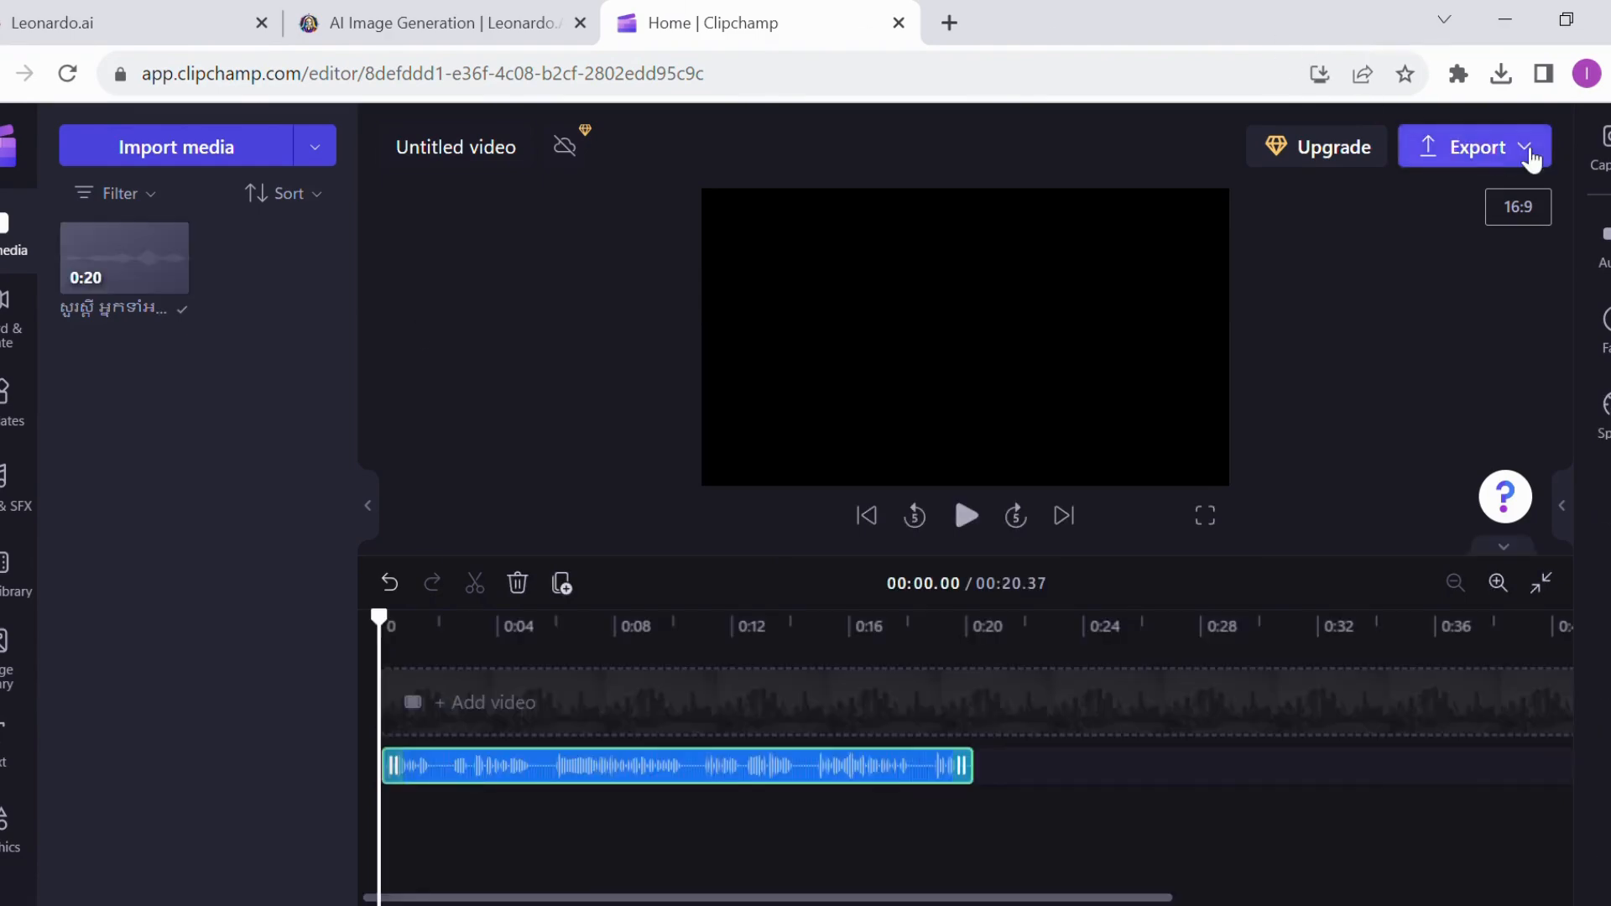
Export the voice-over project as a 480p MP4 video
{"action": "left_click", "coordinate": [1526, 151]}
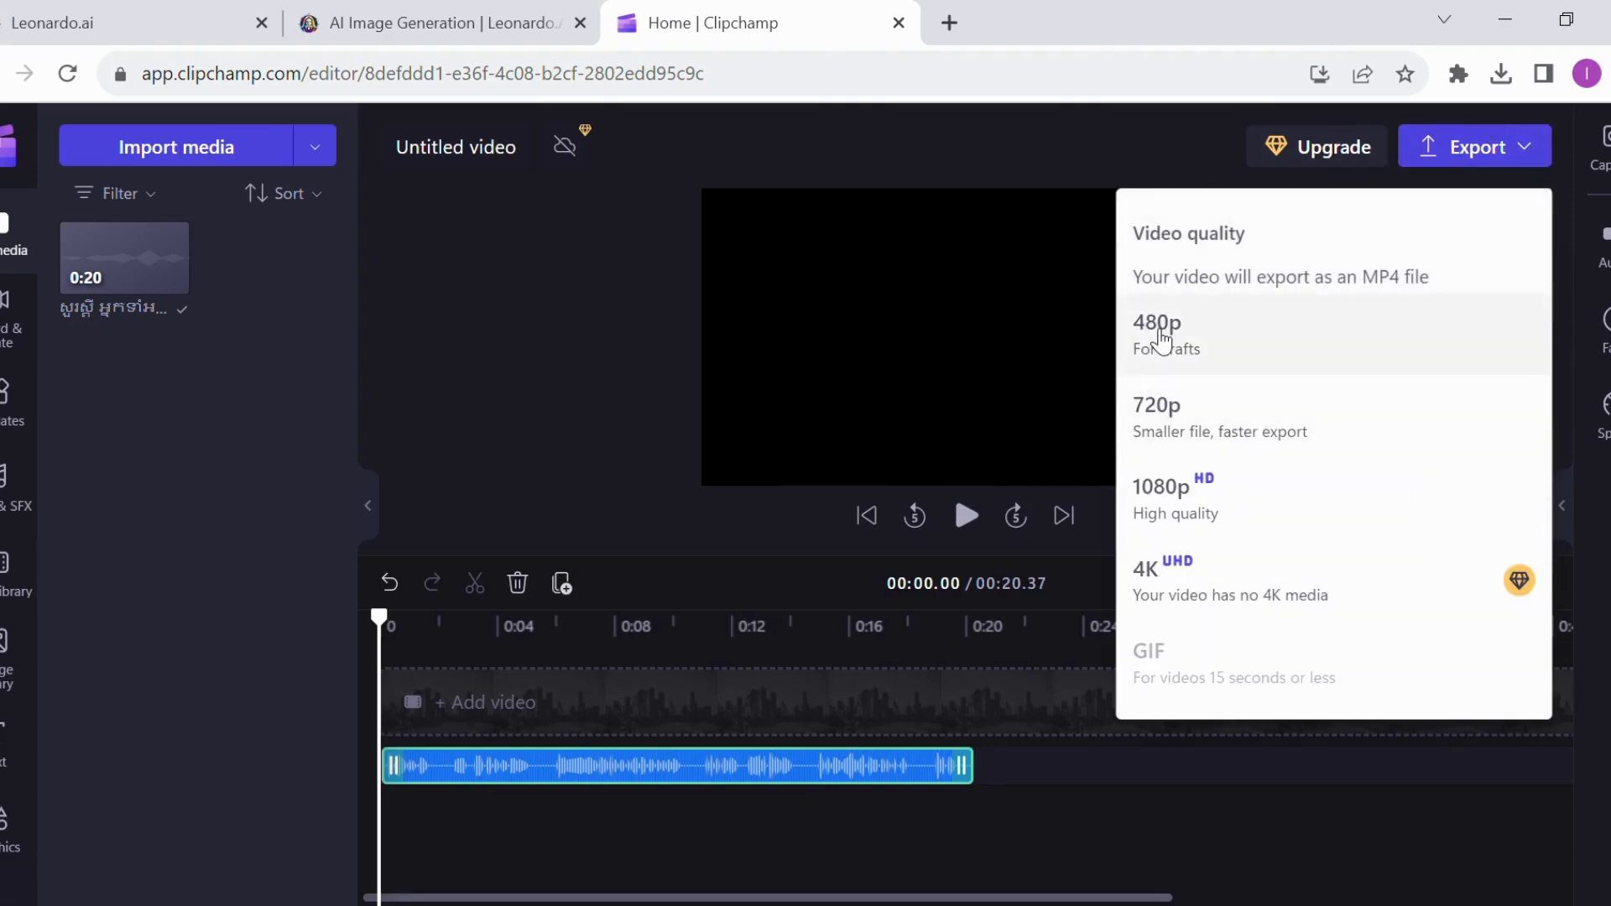
{"action": "left_click", "coordinate": [1162, 340]}
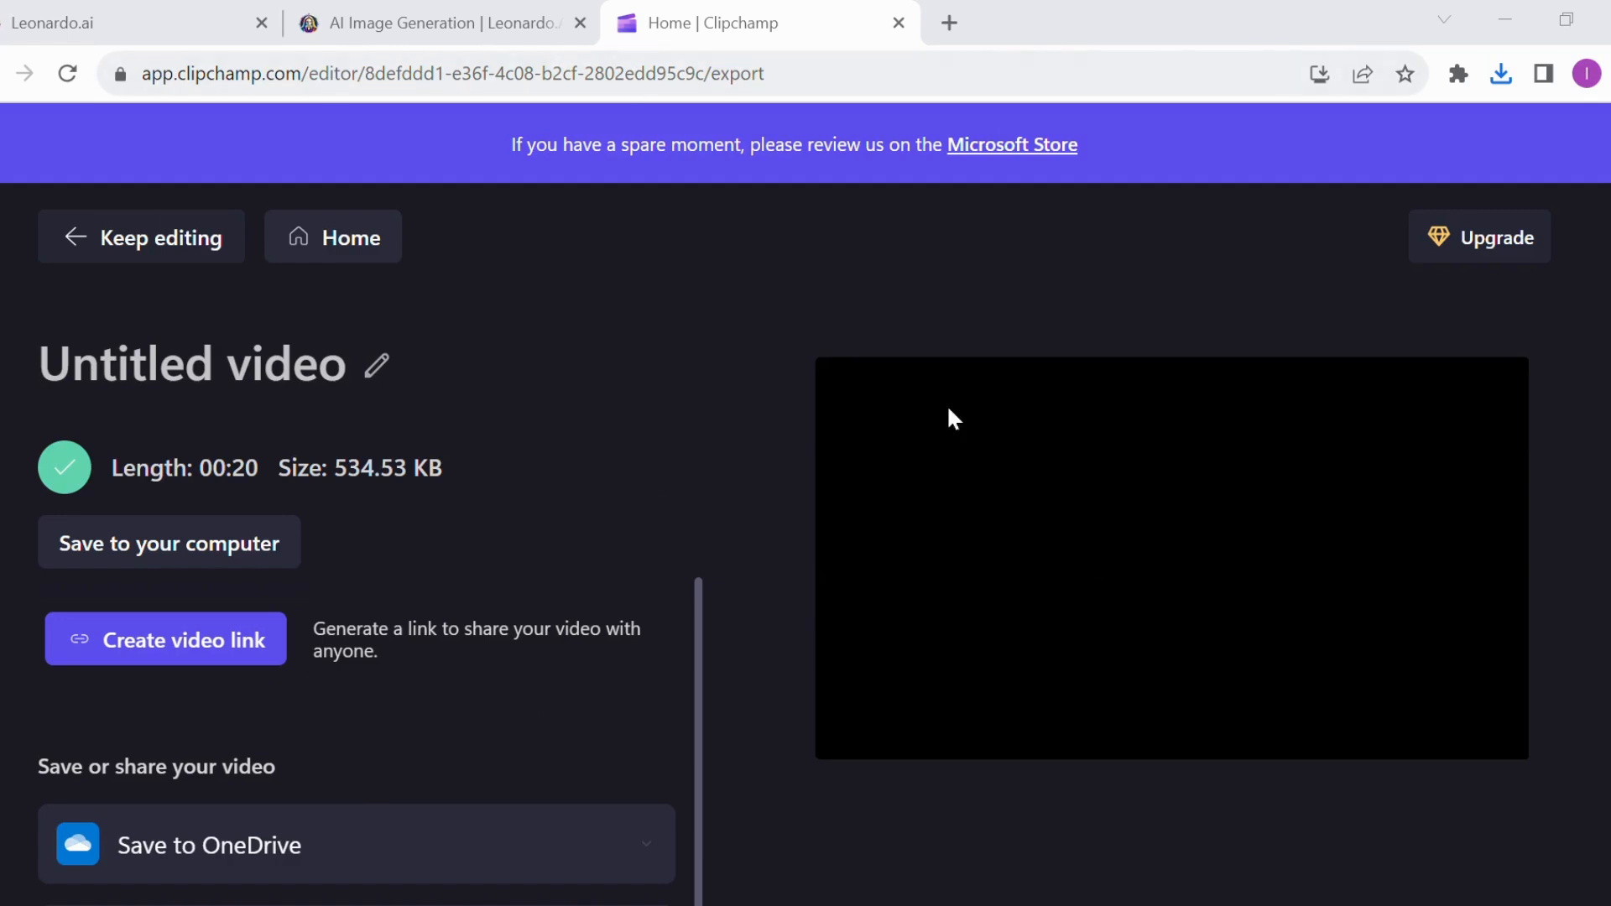
{"action": "left_click", "coordinate": [1160, 162]}
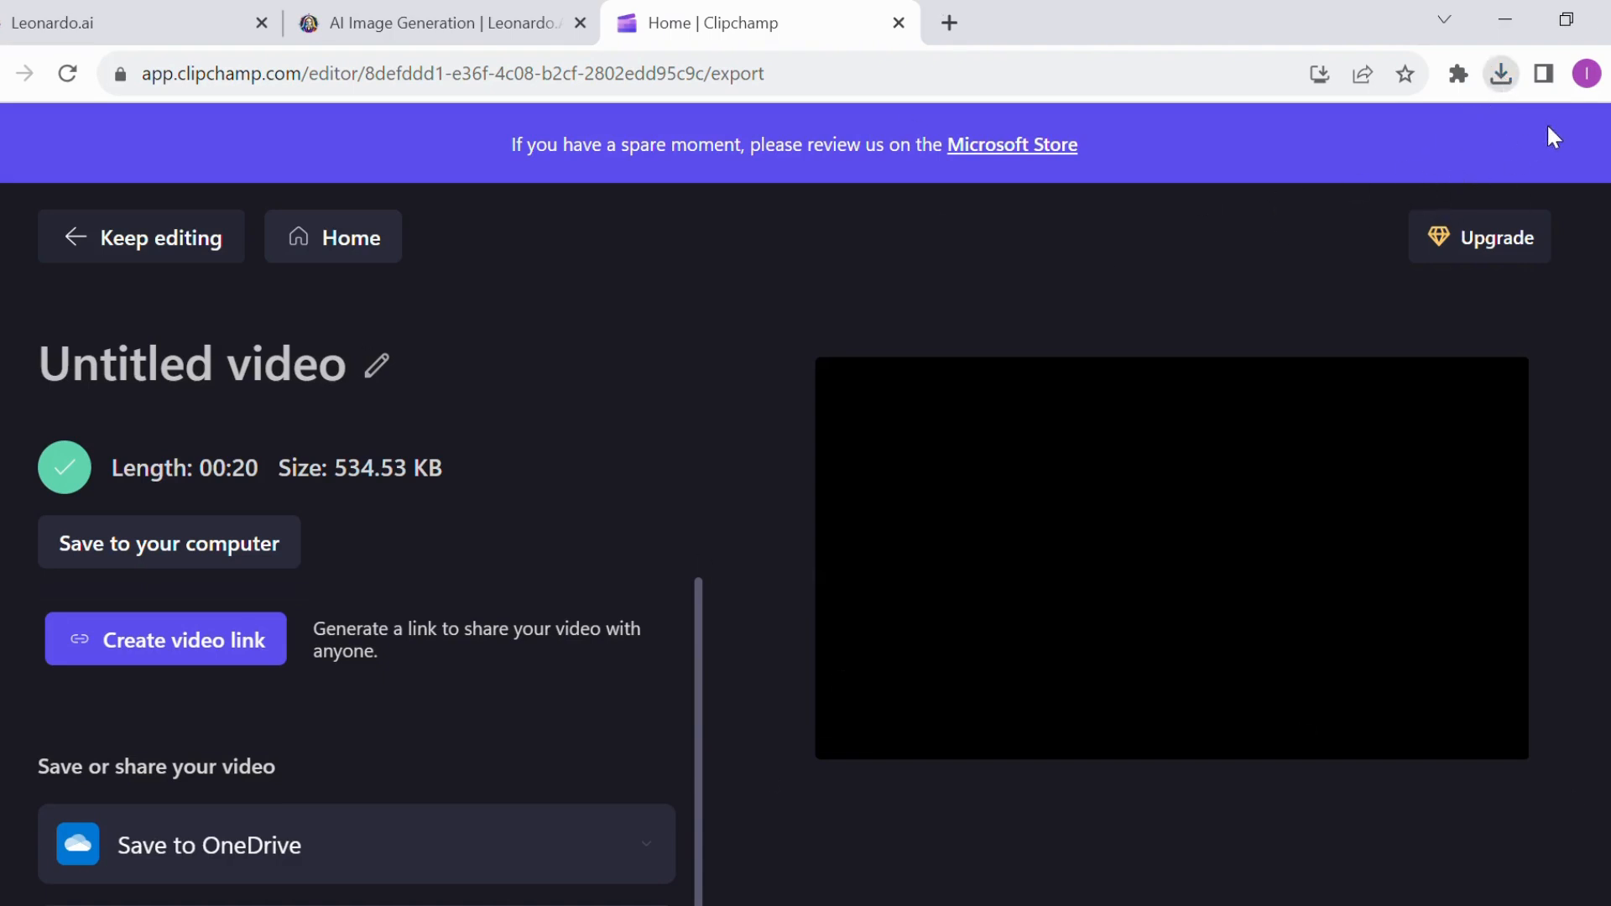
Open FreeConvert's MP4 to MP3 converter at freeconvert.com/mp4-to-mp3 in a new browser tab
{"action": "left_click", "coordinate": [951, 24]}
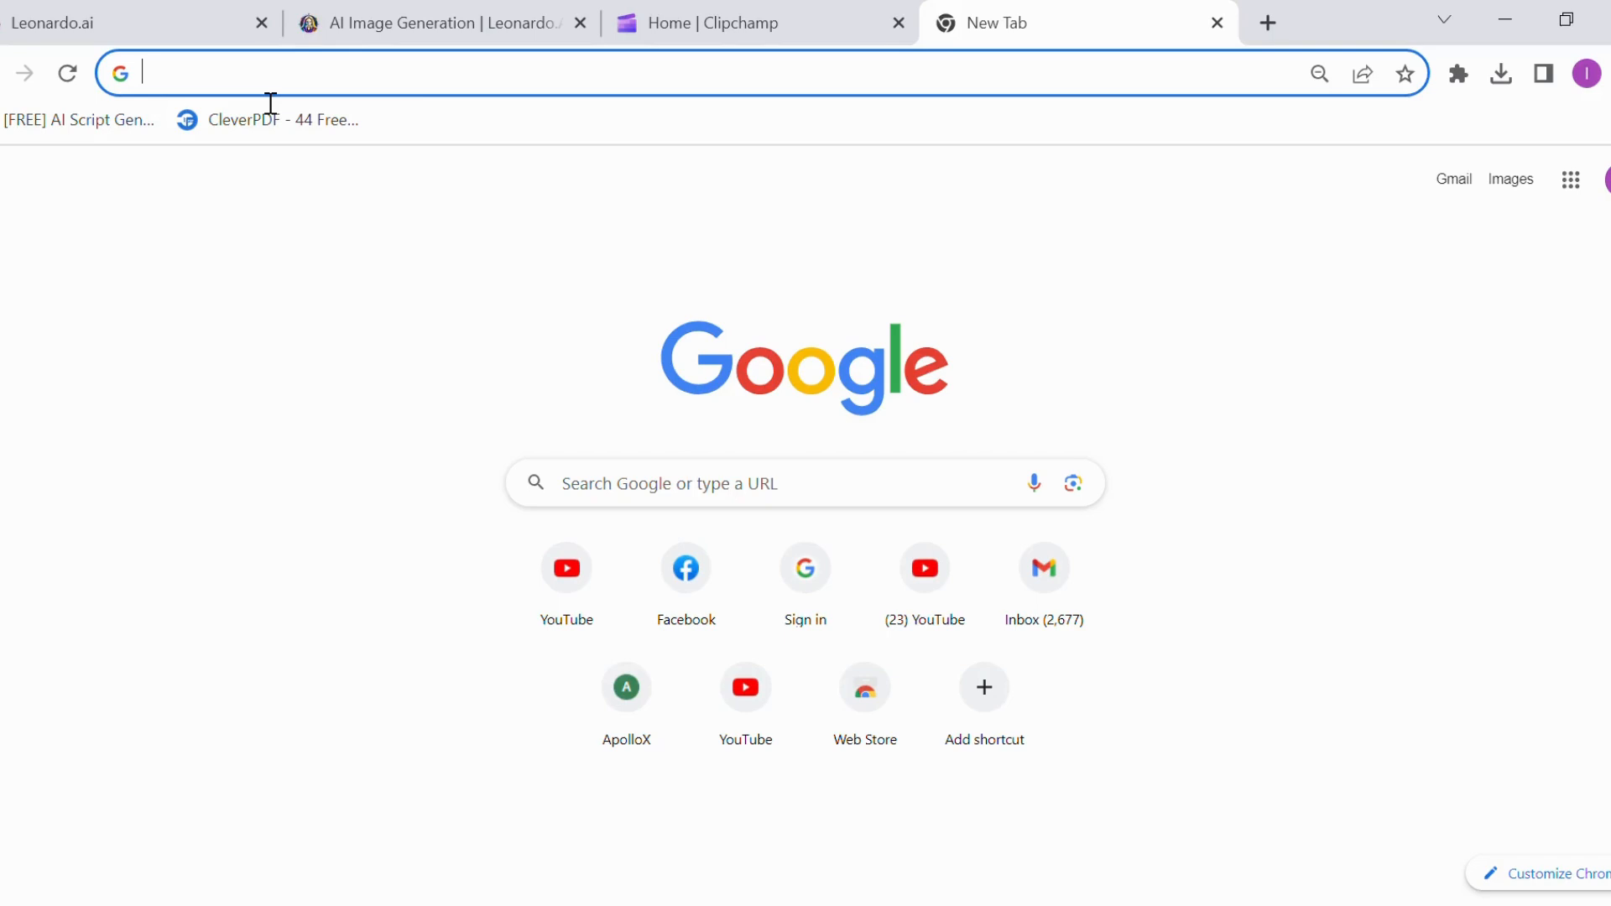
{"action": "type", "text": "មអ"}
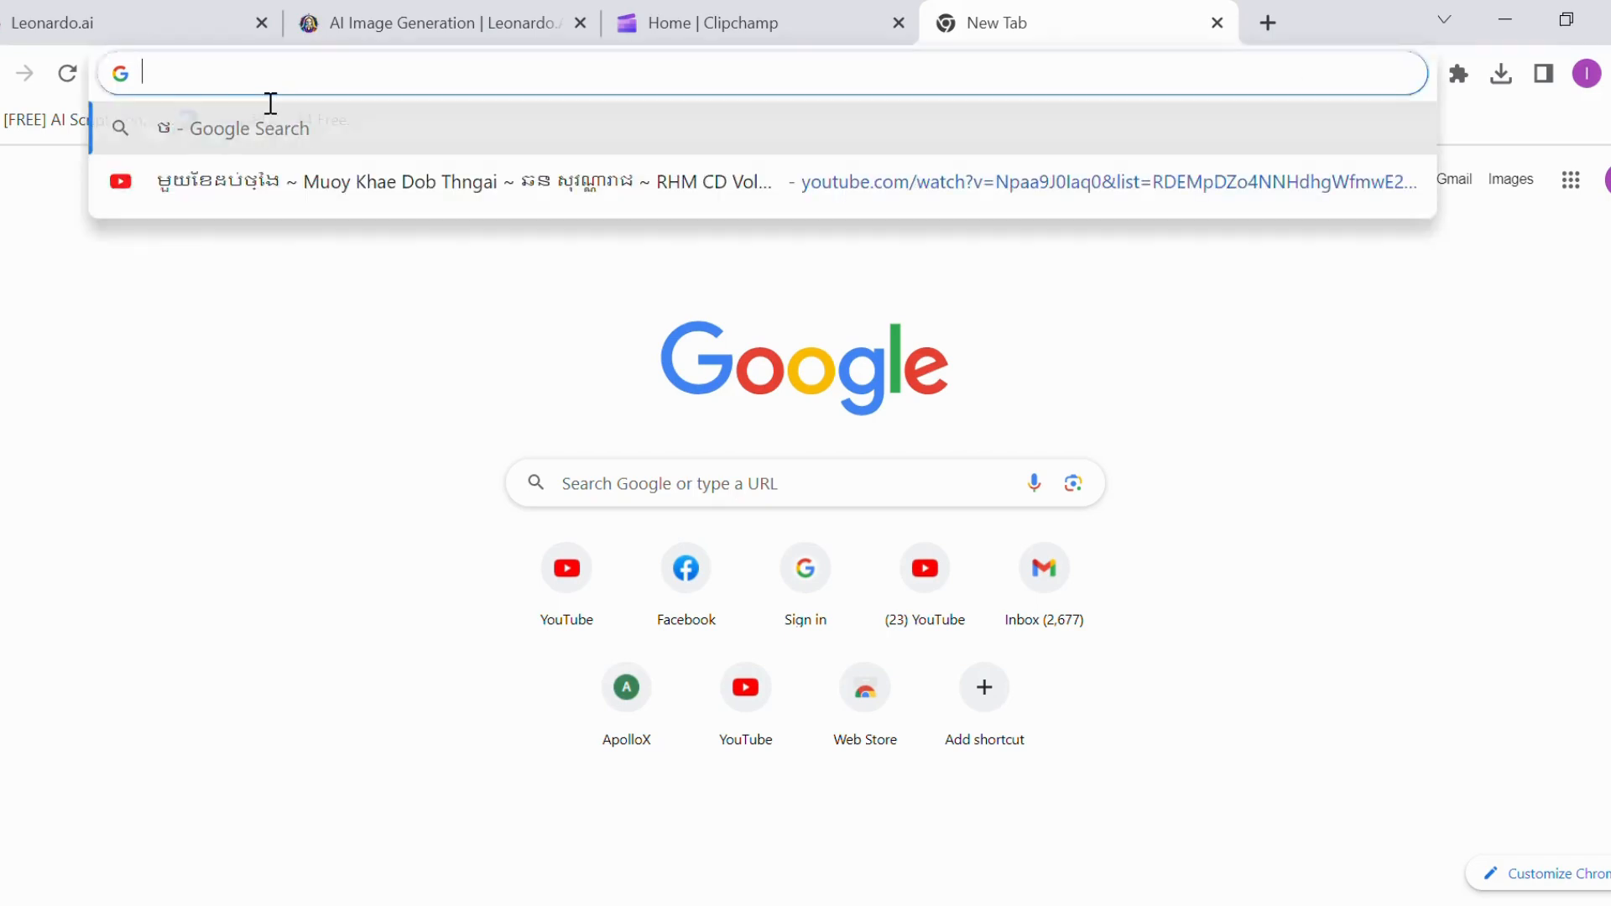
{"action": "type", "text": "freeconvert.com/mp4-to-mp3"}
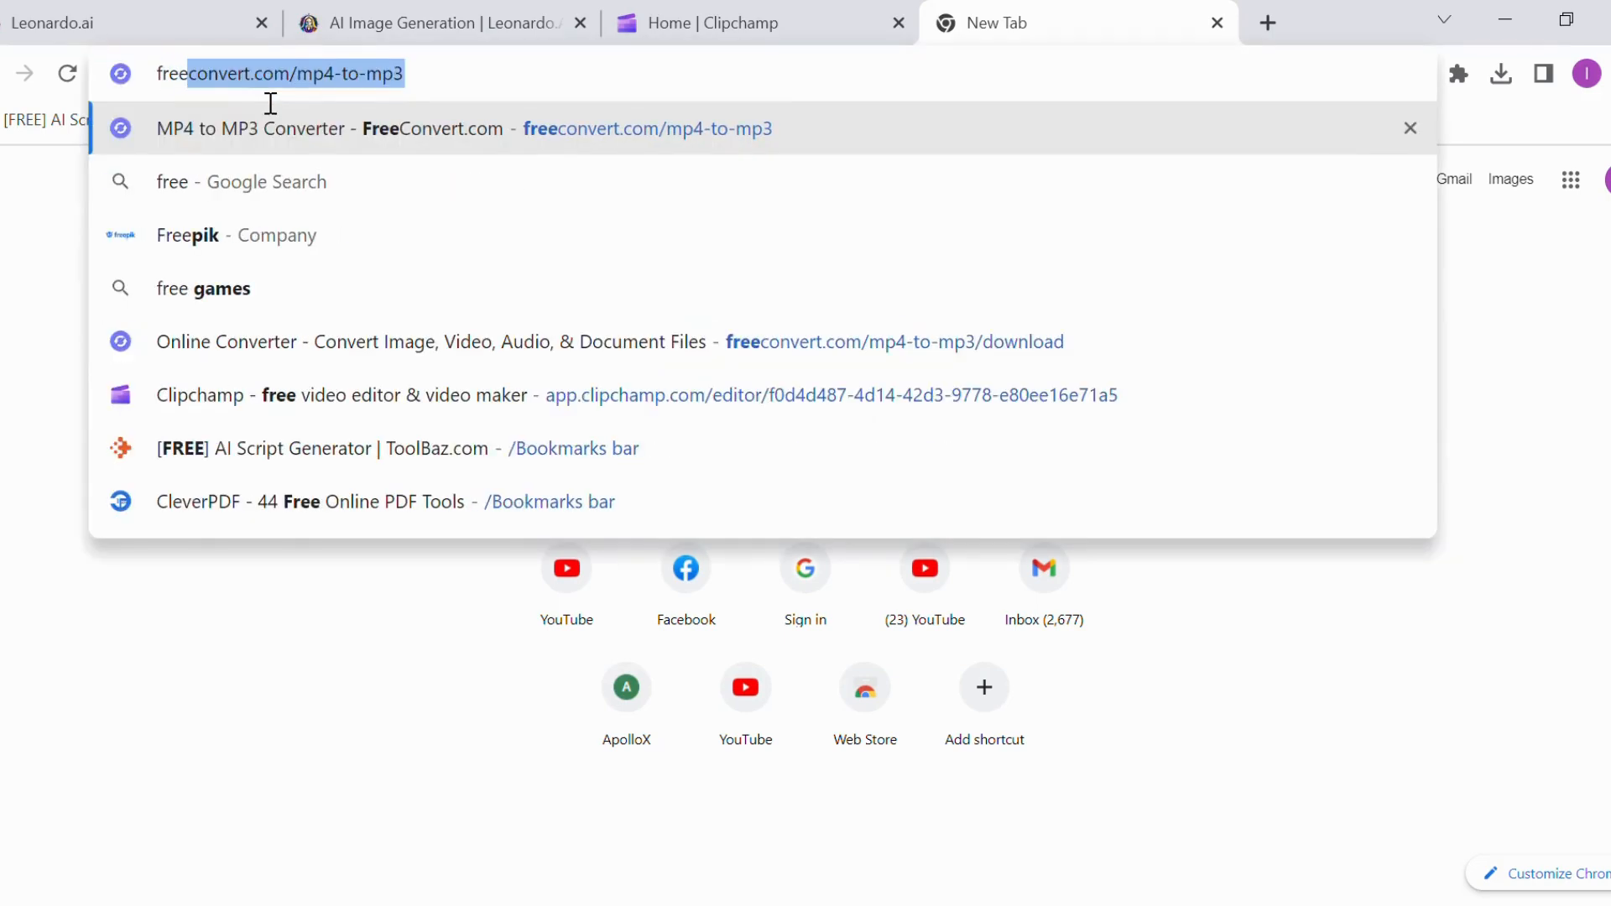
{"action": "left_click", "coordinate": [329, 87]}
{"action": "left_click", "coordinate": [193, 143]}
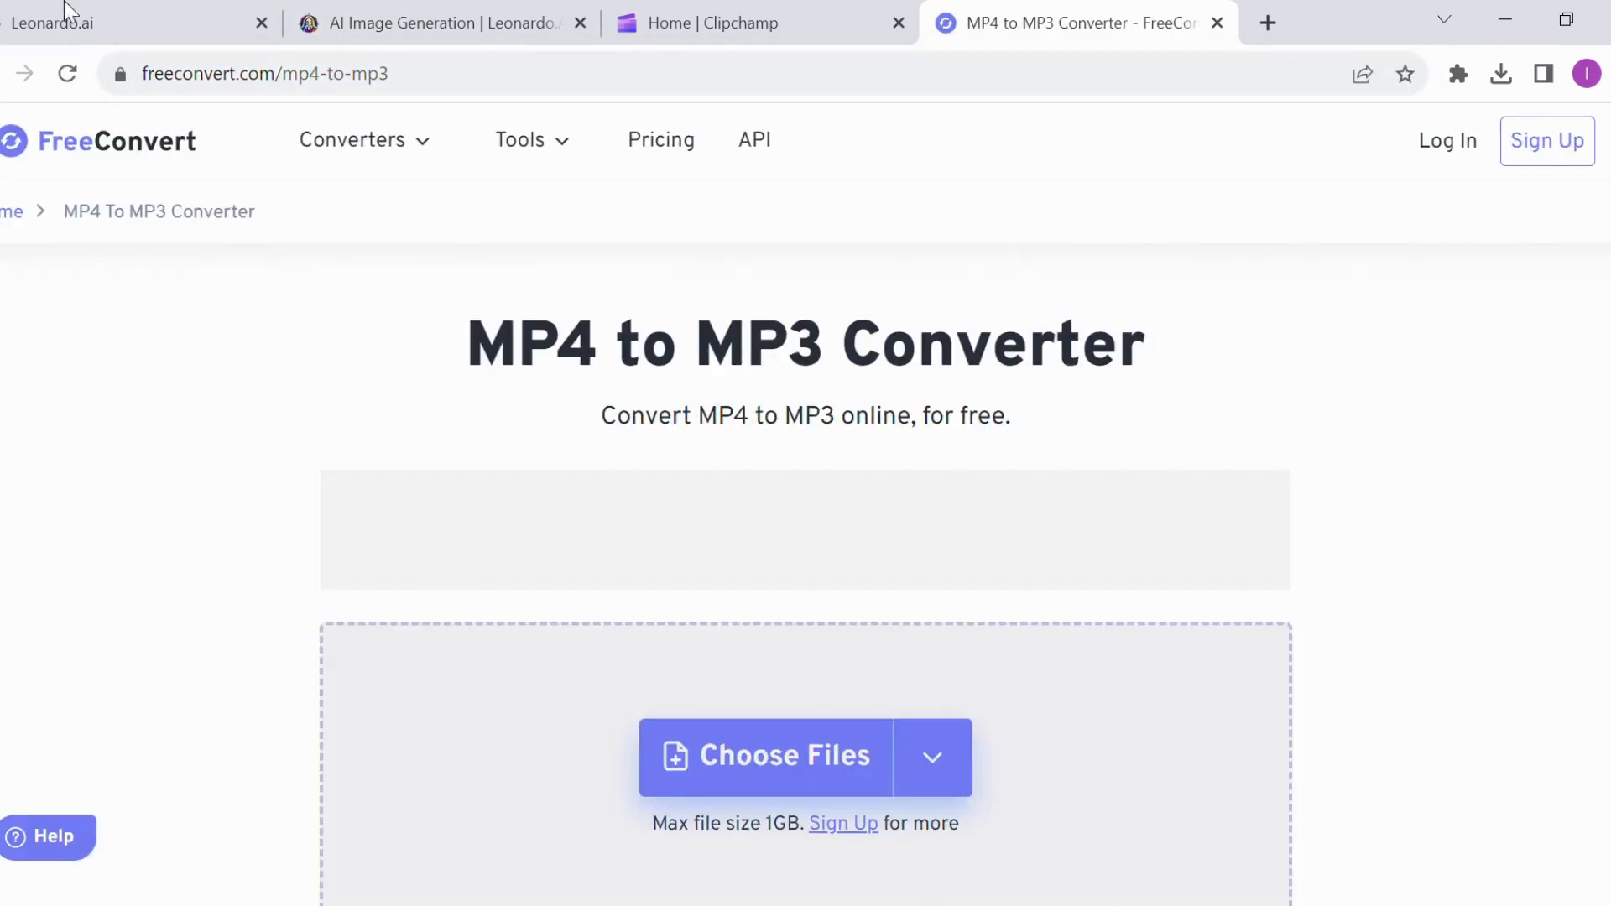
Convert "Untitled video - Made with Clipchamp (7).mp4" to MP3 and download the converted file
{"action": "scroll", "coordinate": [626, 439], "scroll_direction": "down", "scroll_amount": 2}
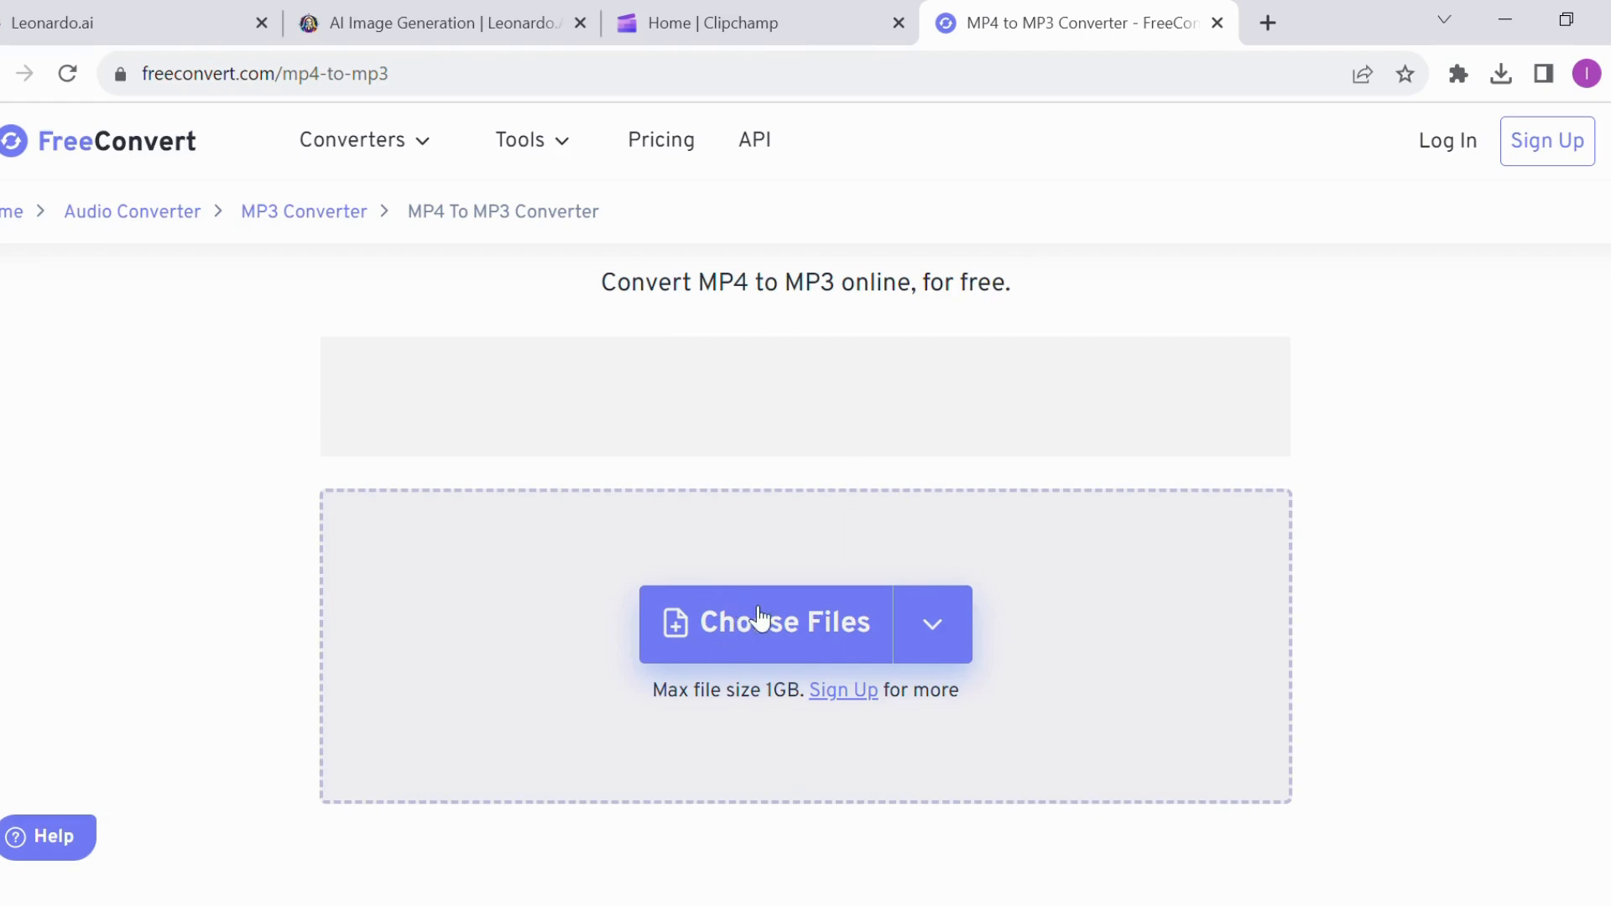
{"action": "left_click", "coordinate": [785, 628]}
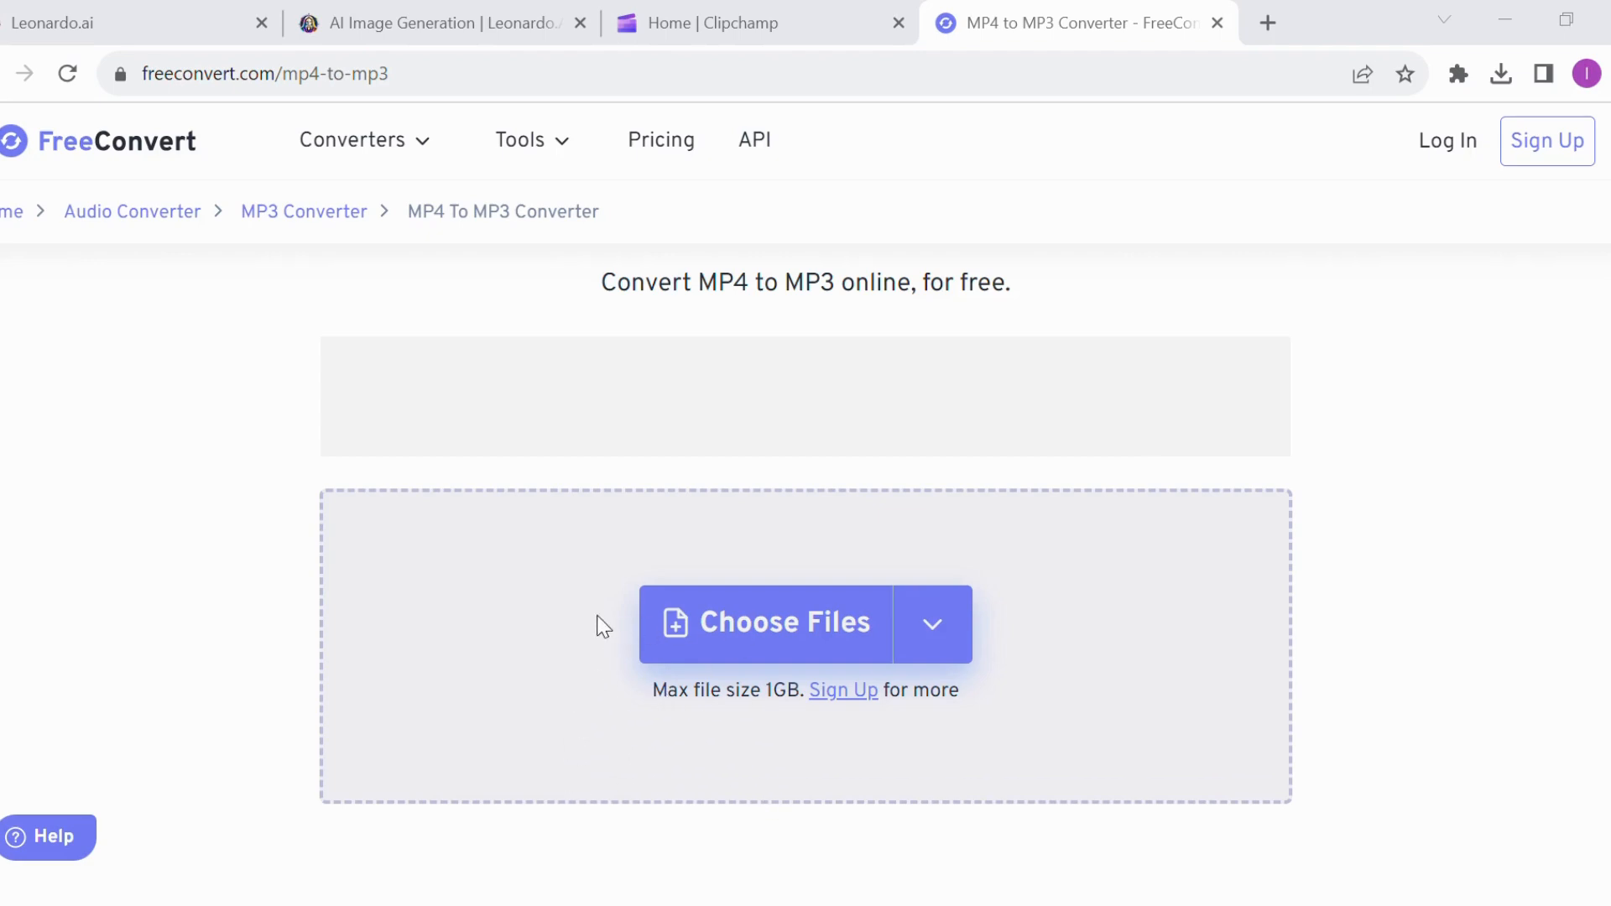
{"action": "left_click", "coordinate": [1227, 867]}
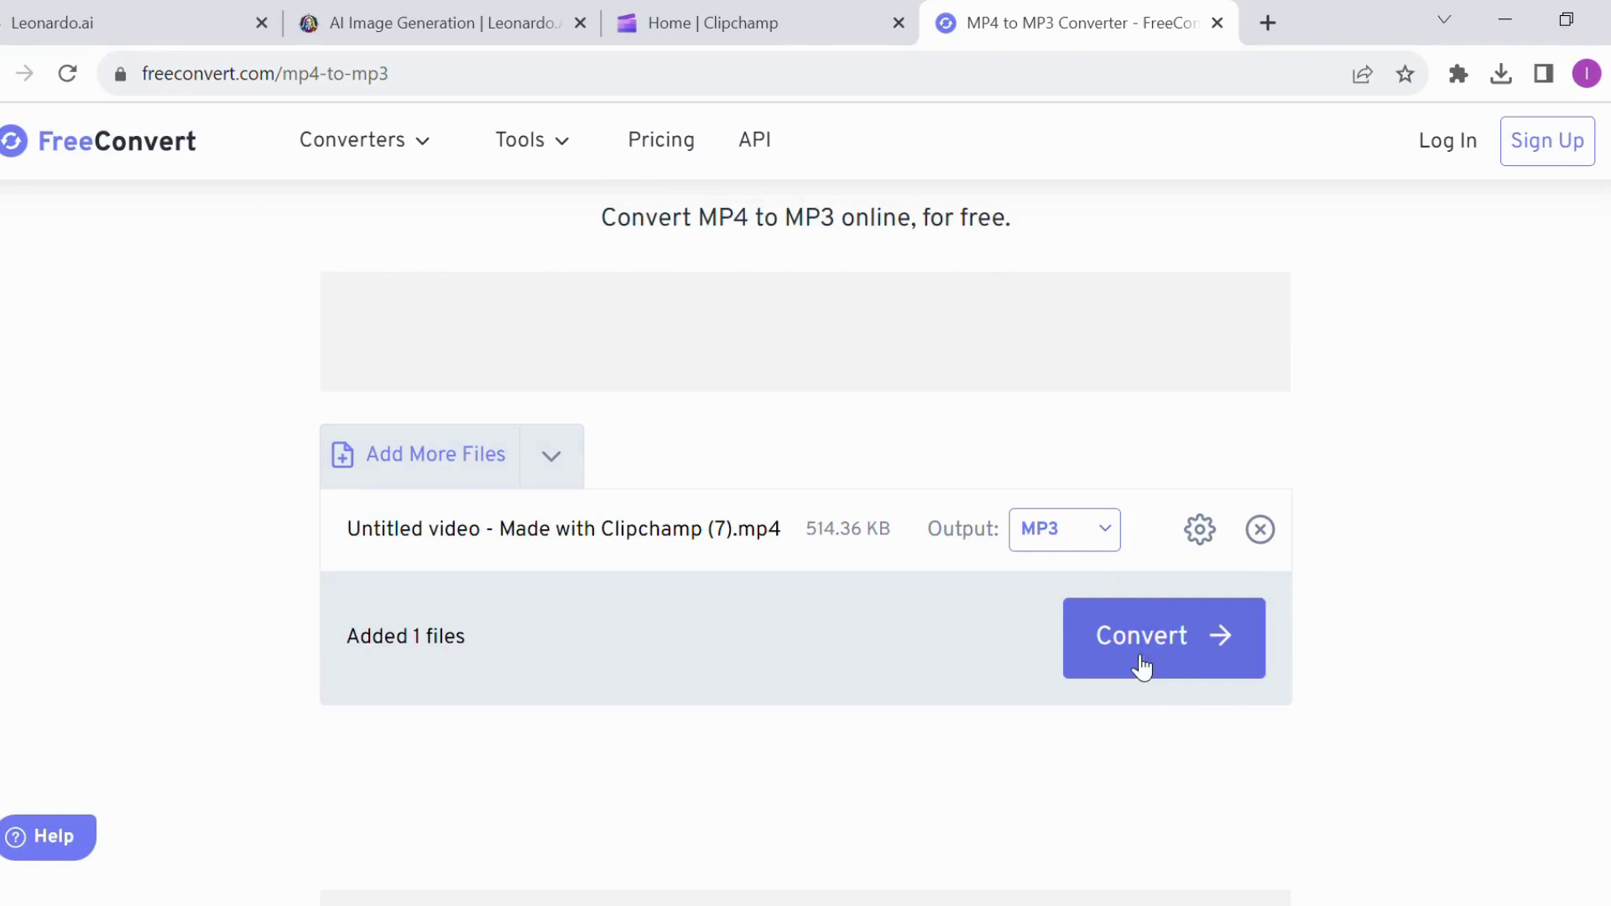
{"action": "left_click", "coordinate": [1141, 667]}
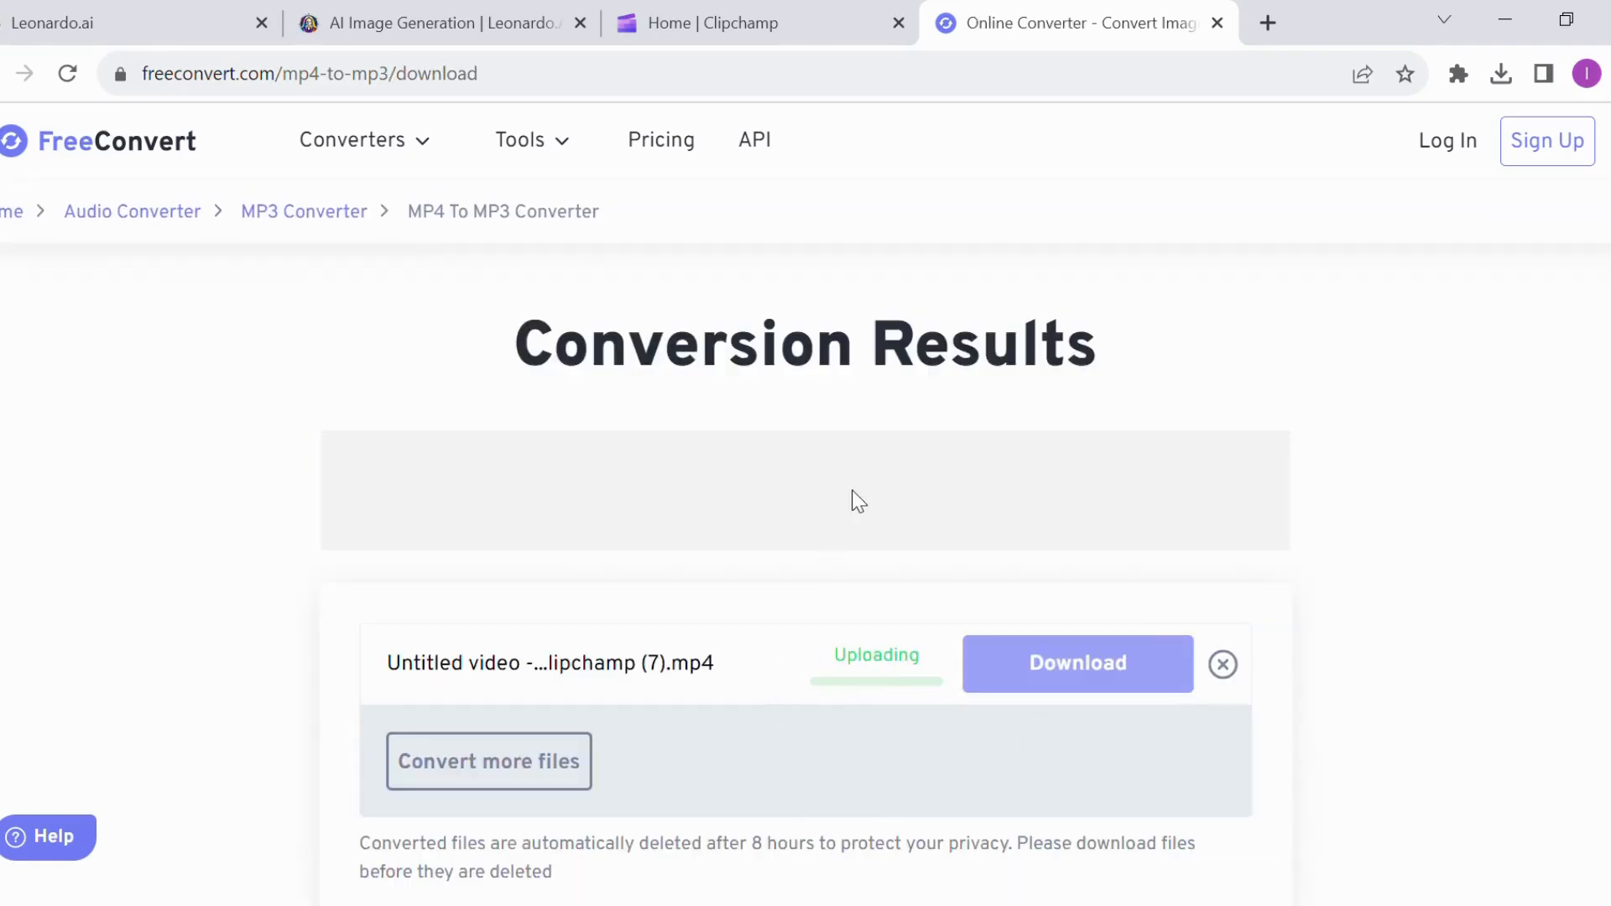
{"action": "scroll", "coordinate": [1049, 537], "scroll_direction": "down", "scroll_amount": 2}
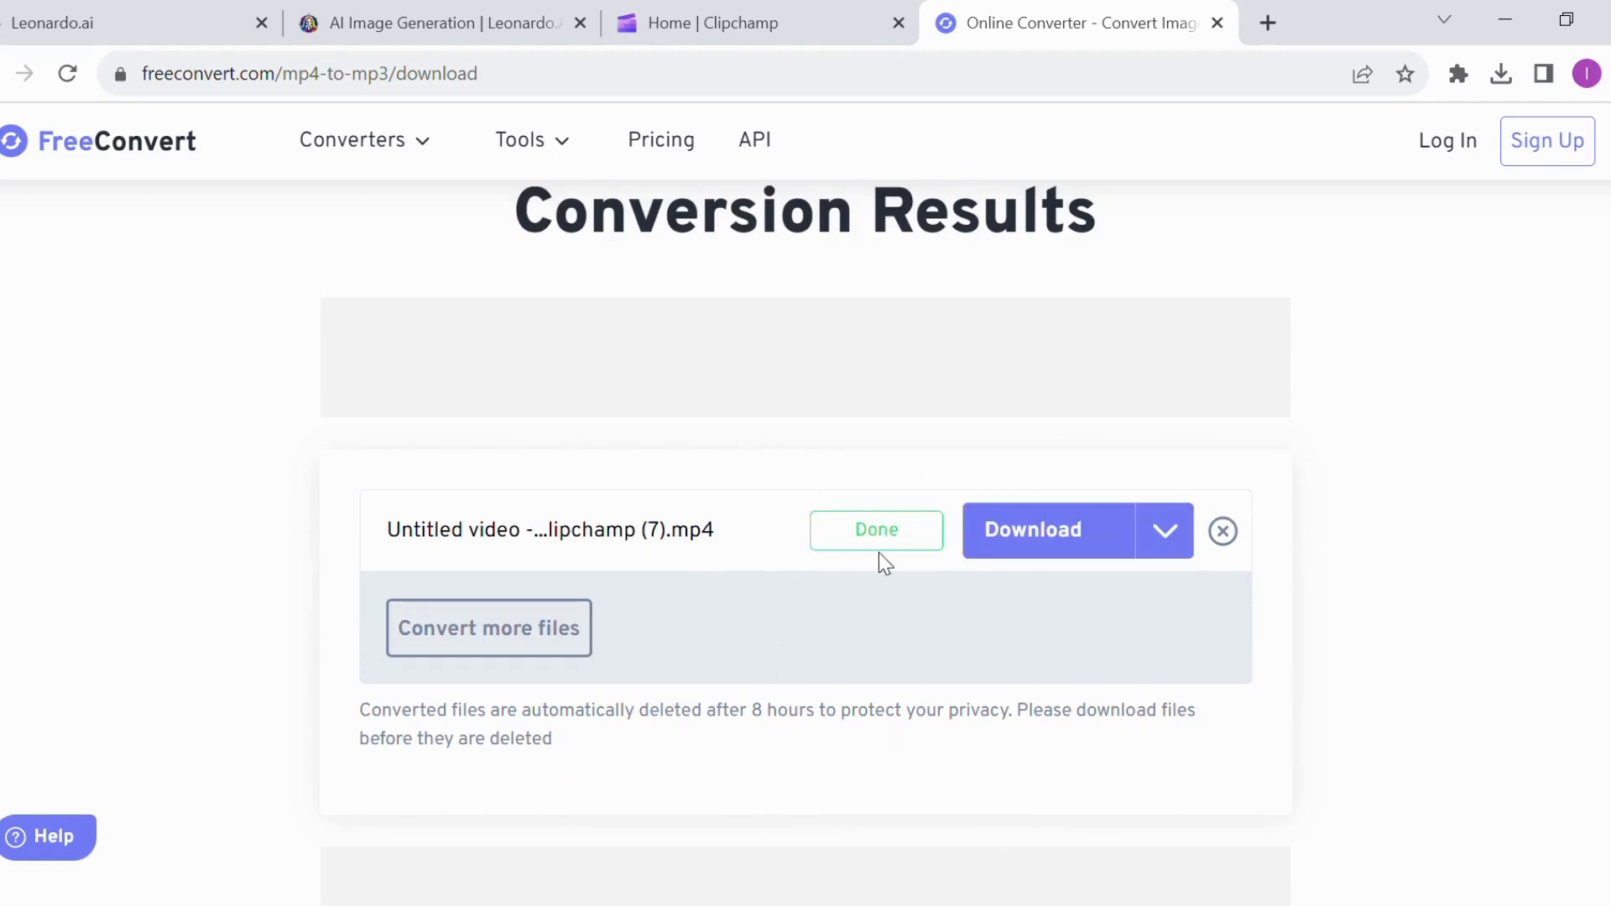
{"action": "left_click", "coordinate": [1043, 544]}
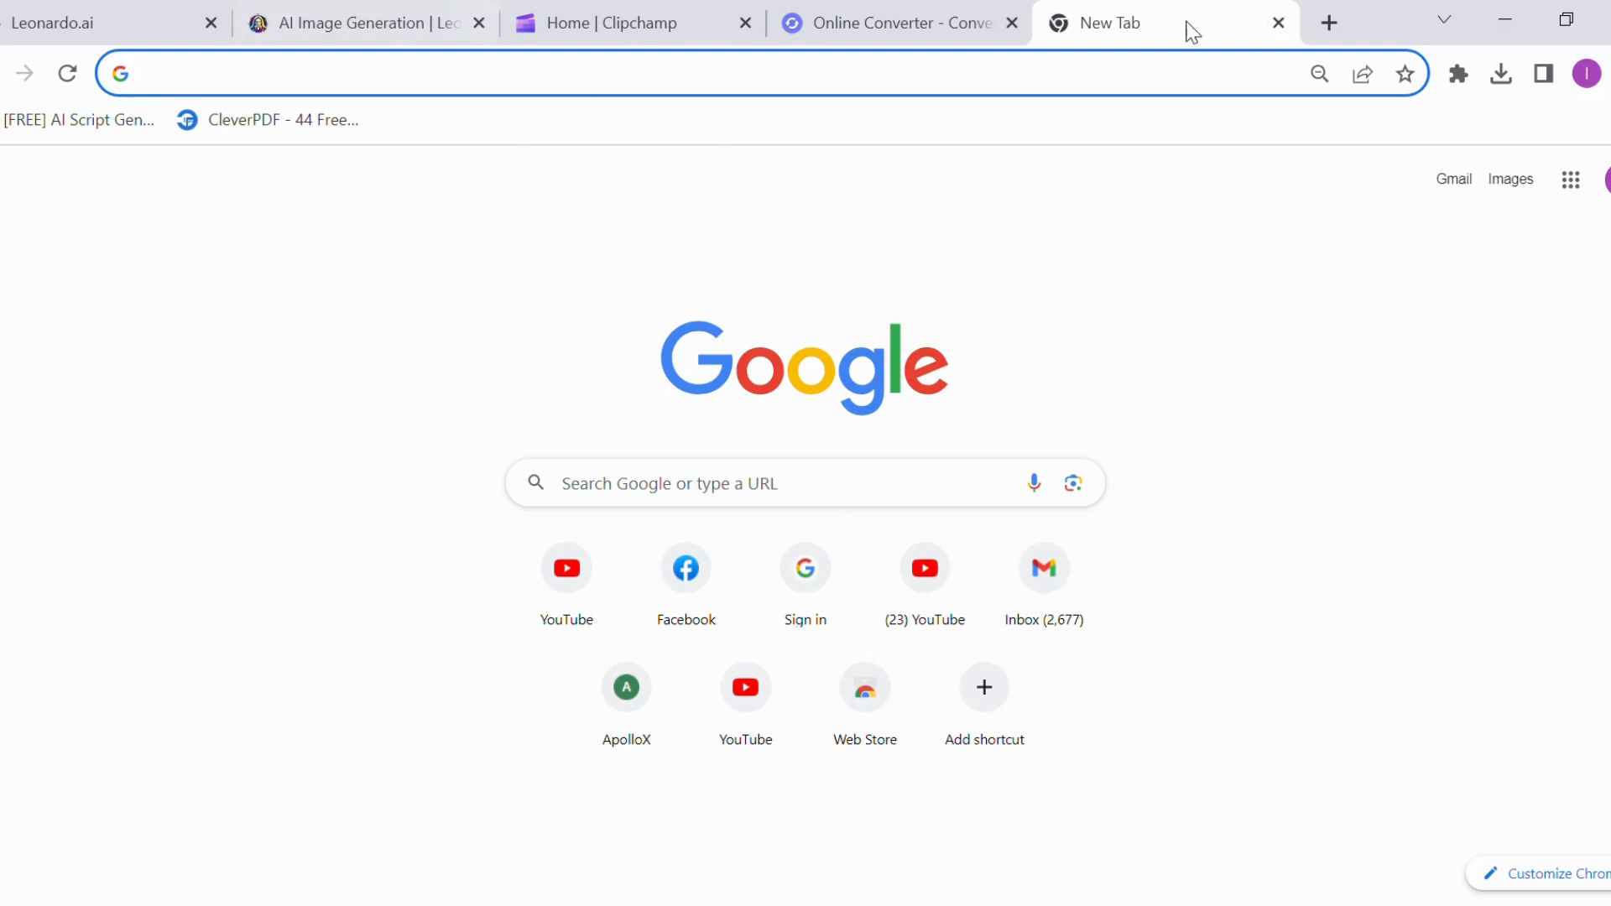
Open the D-ID website at d-id.com in a new browser tab
{"action": "left_click", "coordinate": [212, 94]}
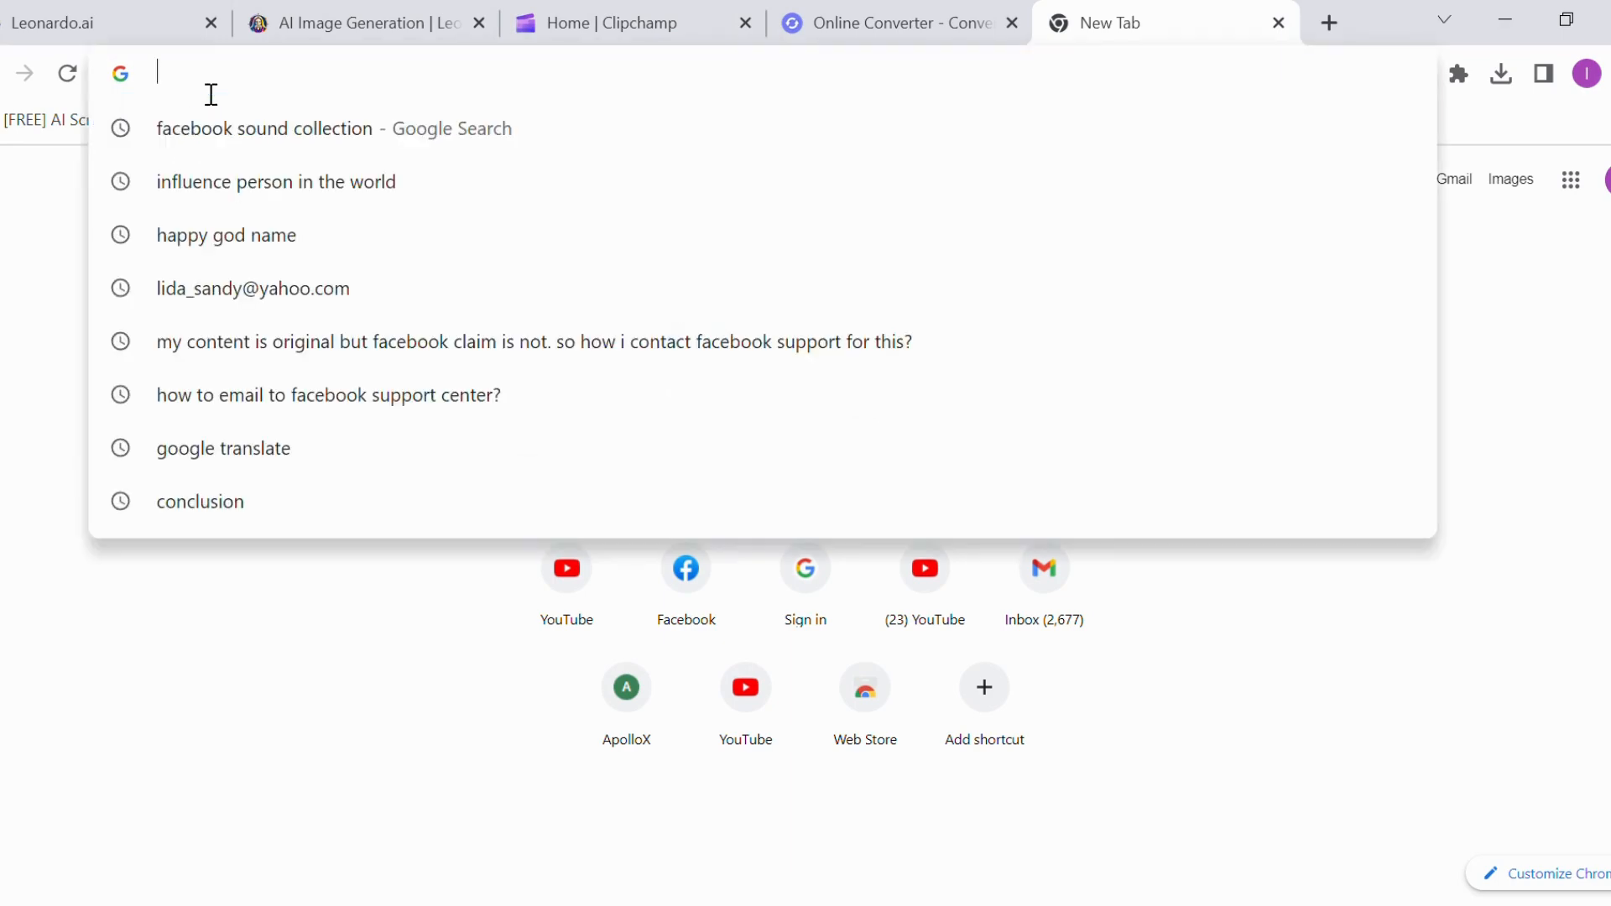
{"action": "left_click", "coordinate": [131, 626]}
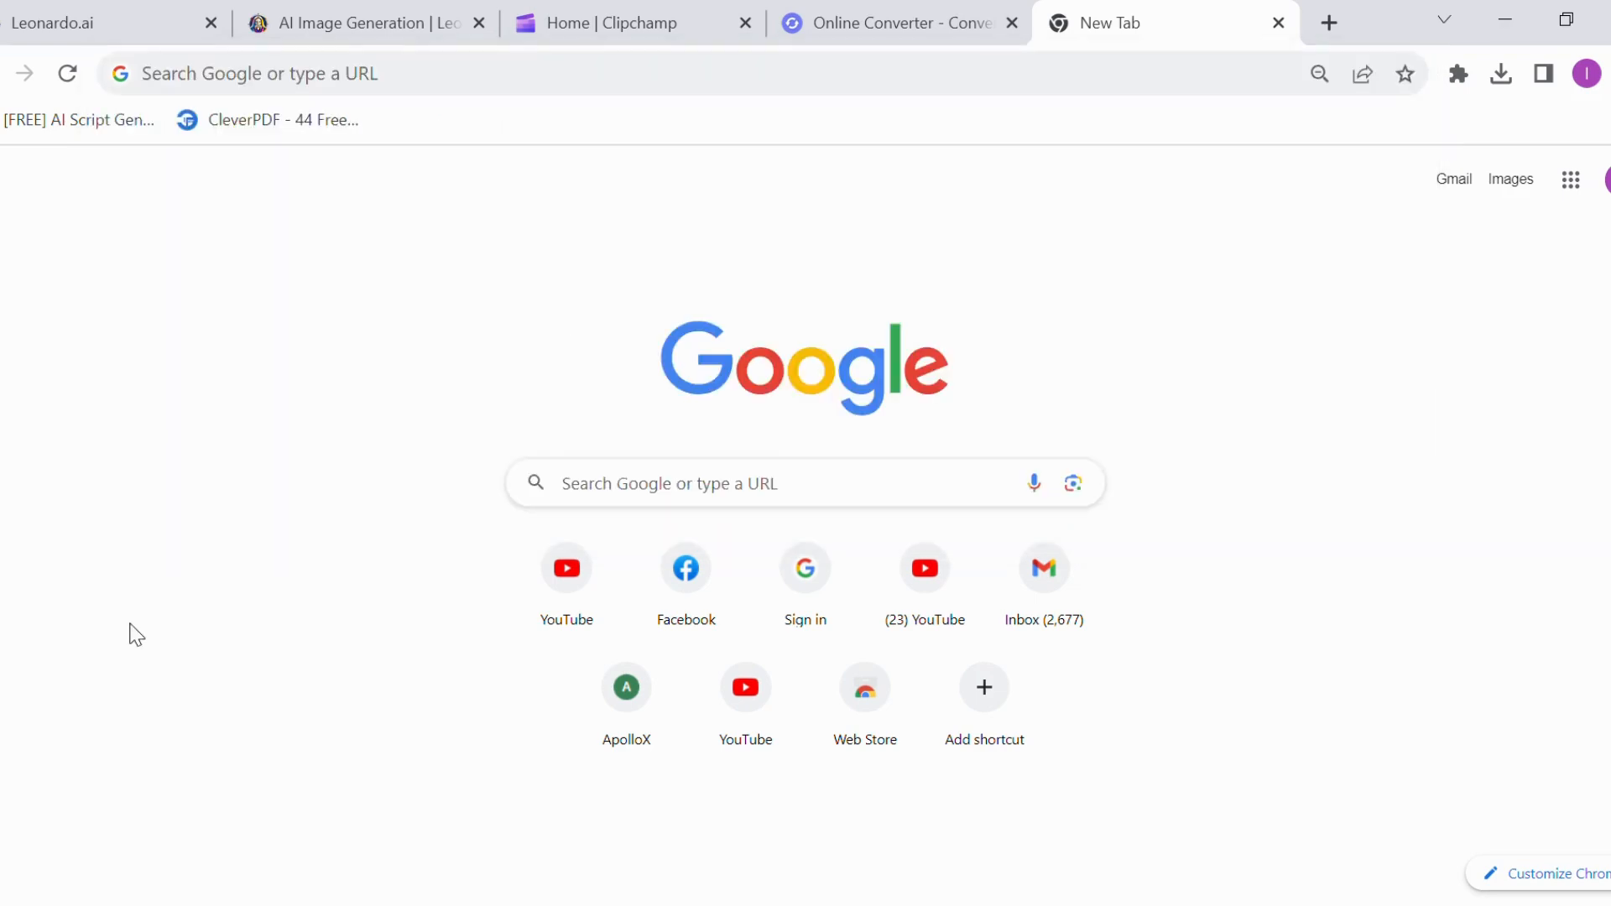
{"action": "left_click", "coordinate": [282, 86]}
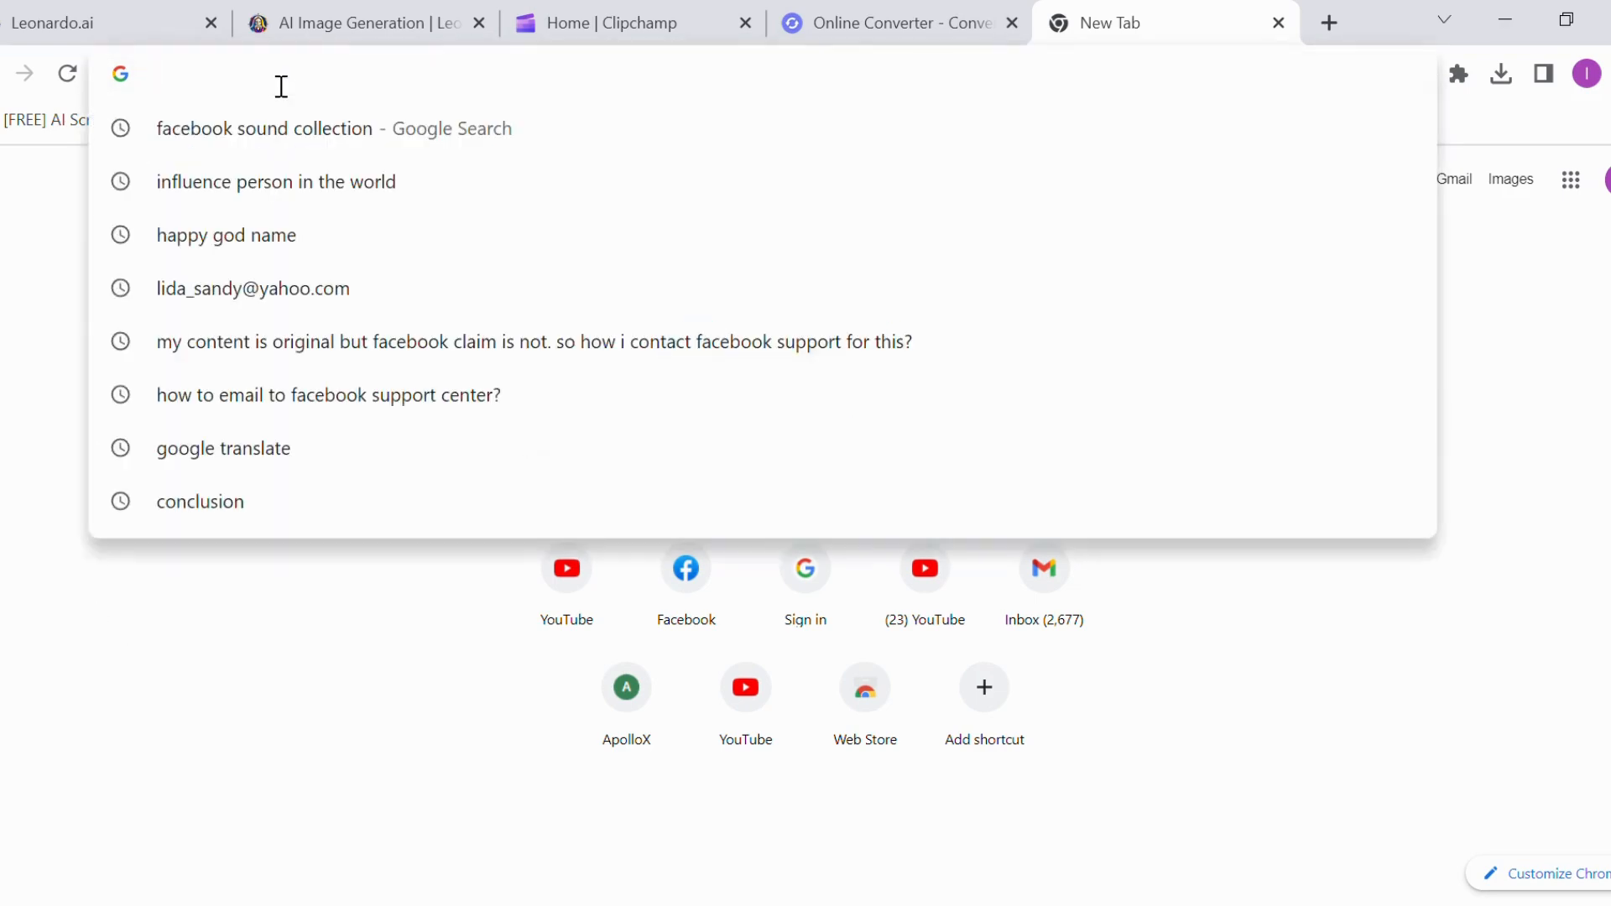
{"action": "type", "text": "D-id.co"}
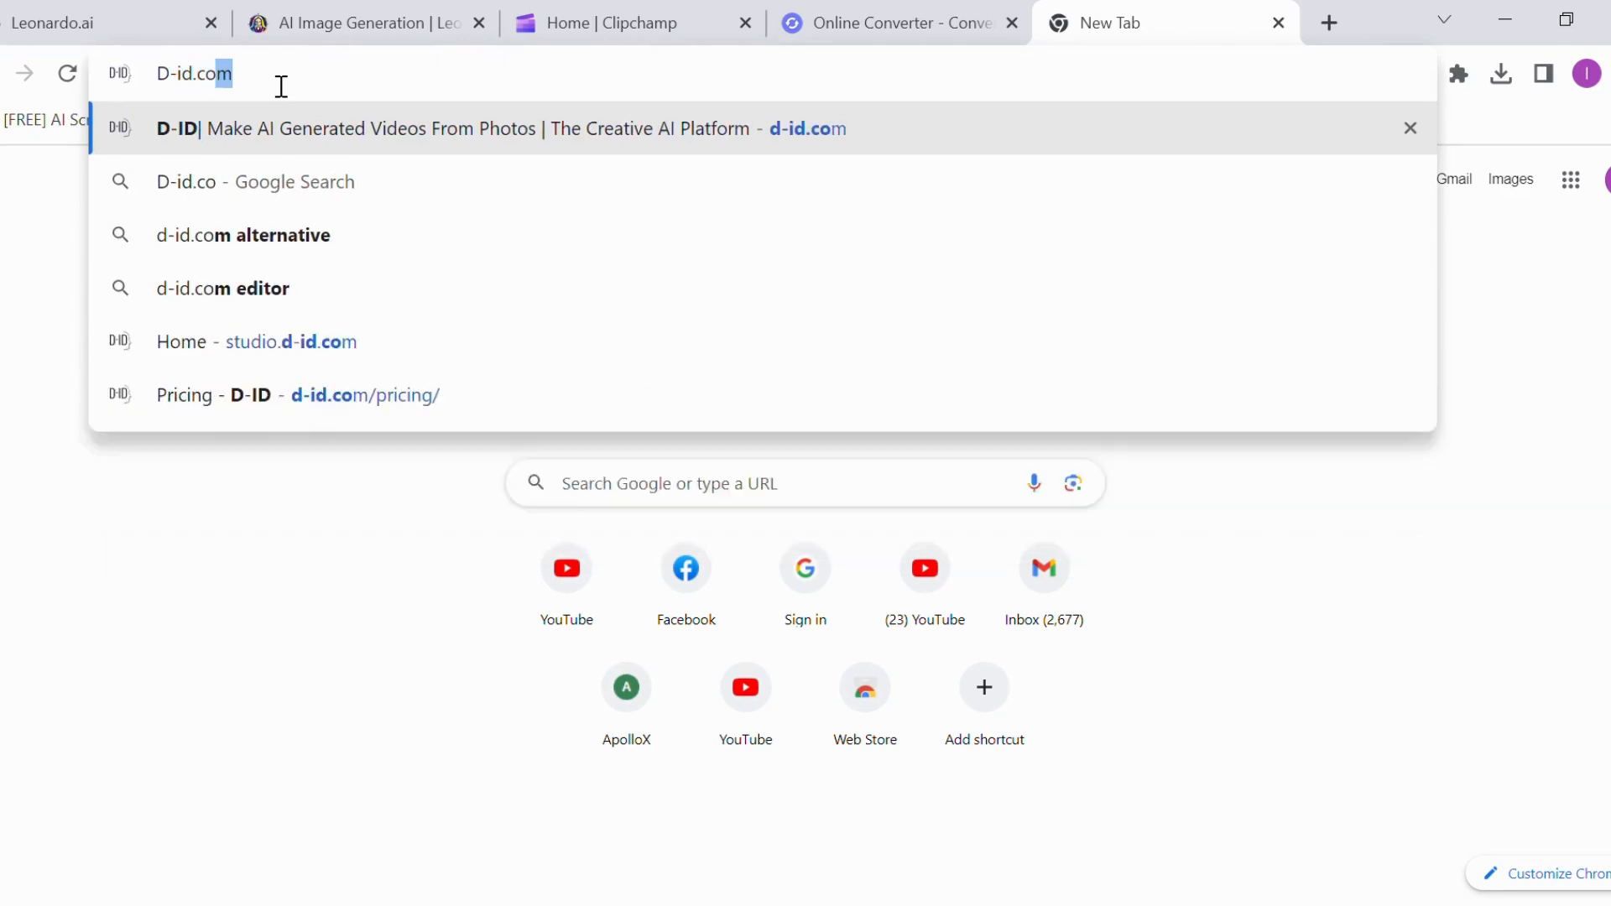
{"action": "key", "text": "Return"}
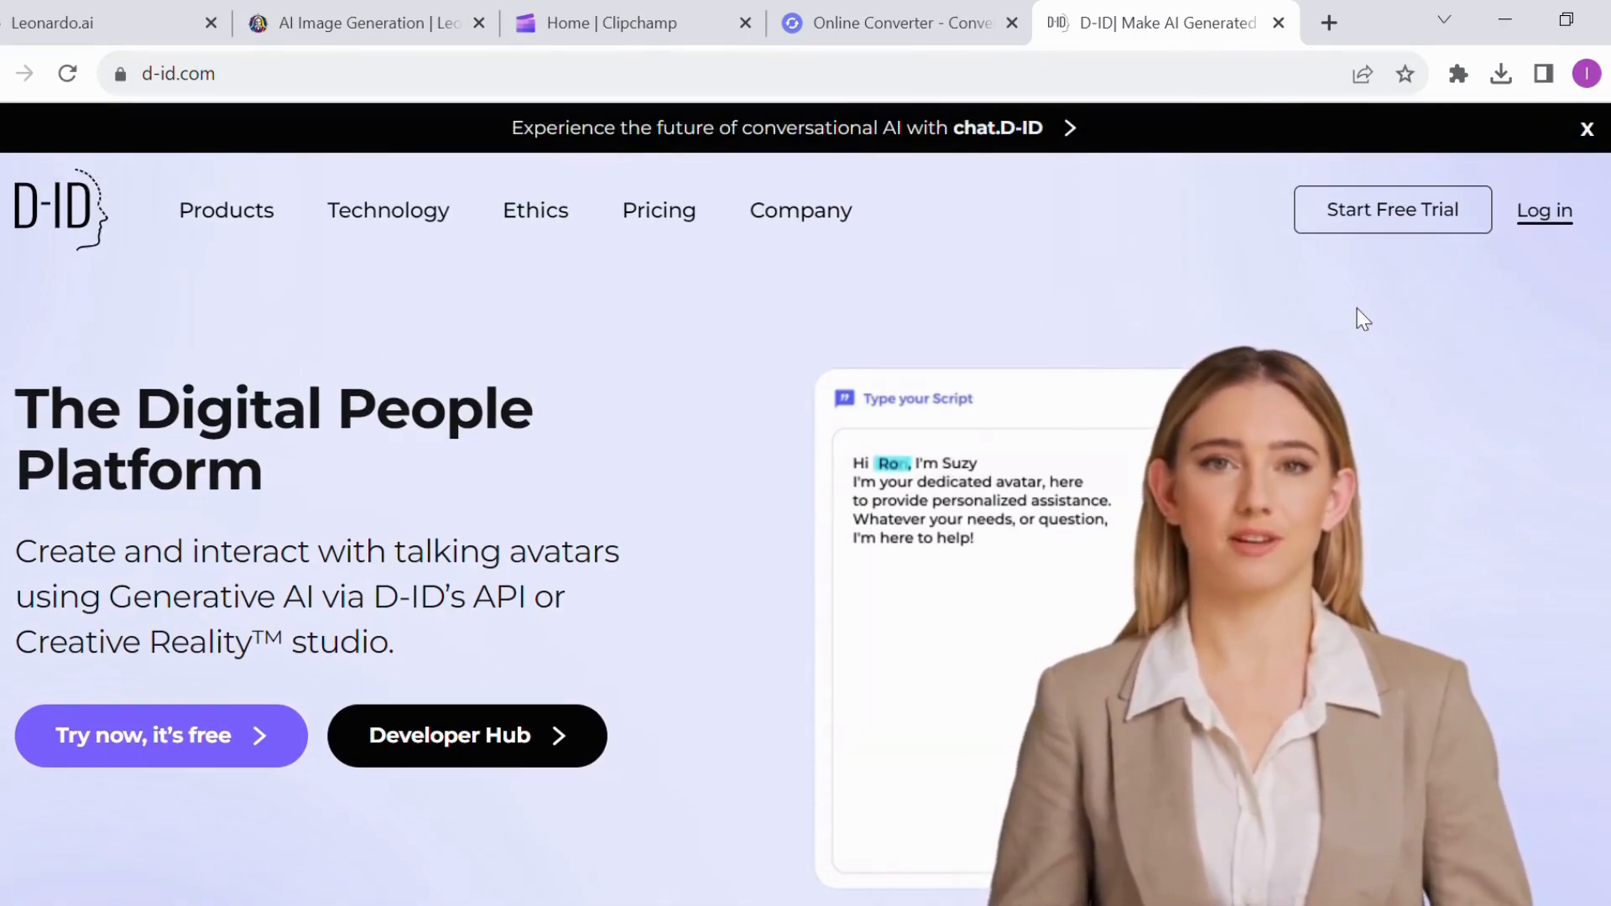
Enter the D-ID studio's video editor as a guest and view the voices offered for Khmer (Cambodia)
{"action": "left_click", "coordinate": [1544, 209]}
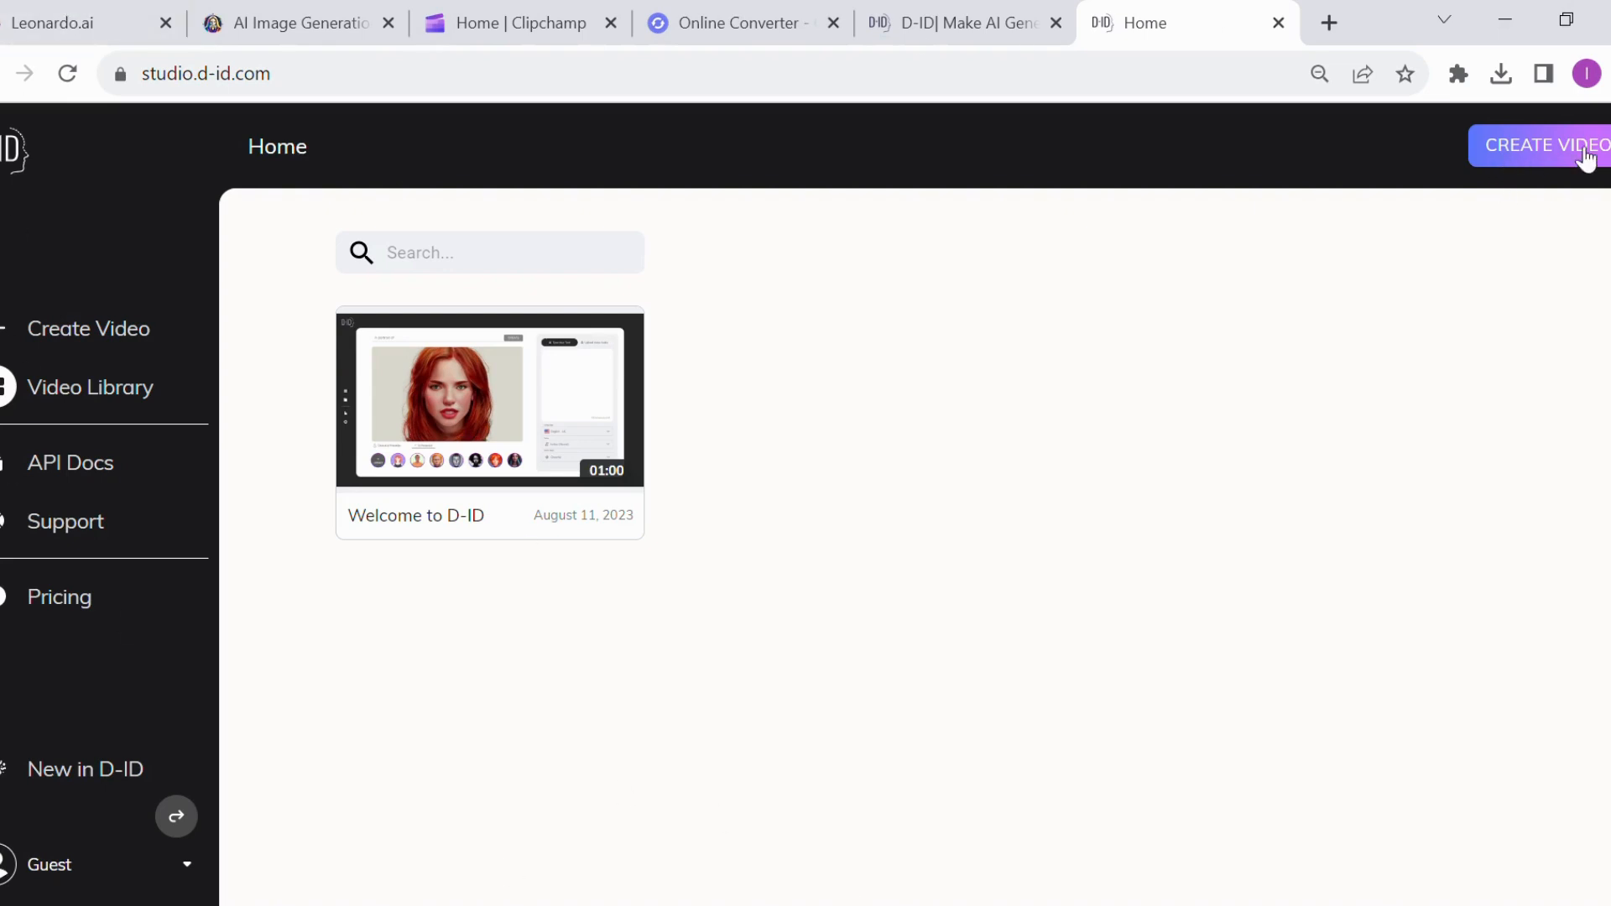
{"action": "left_click", "coordinate": [1552, 150]}
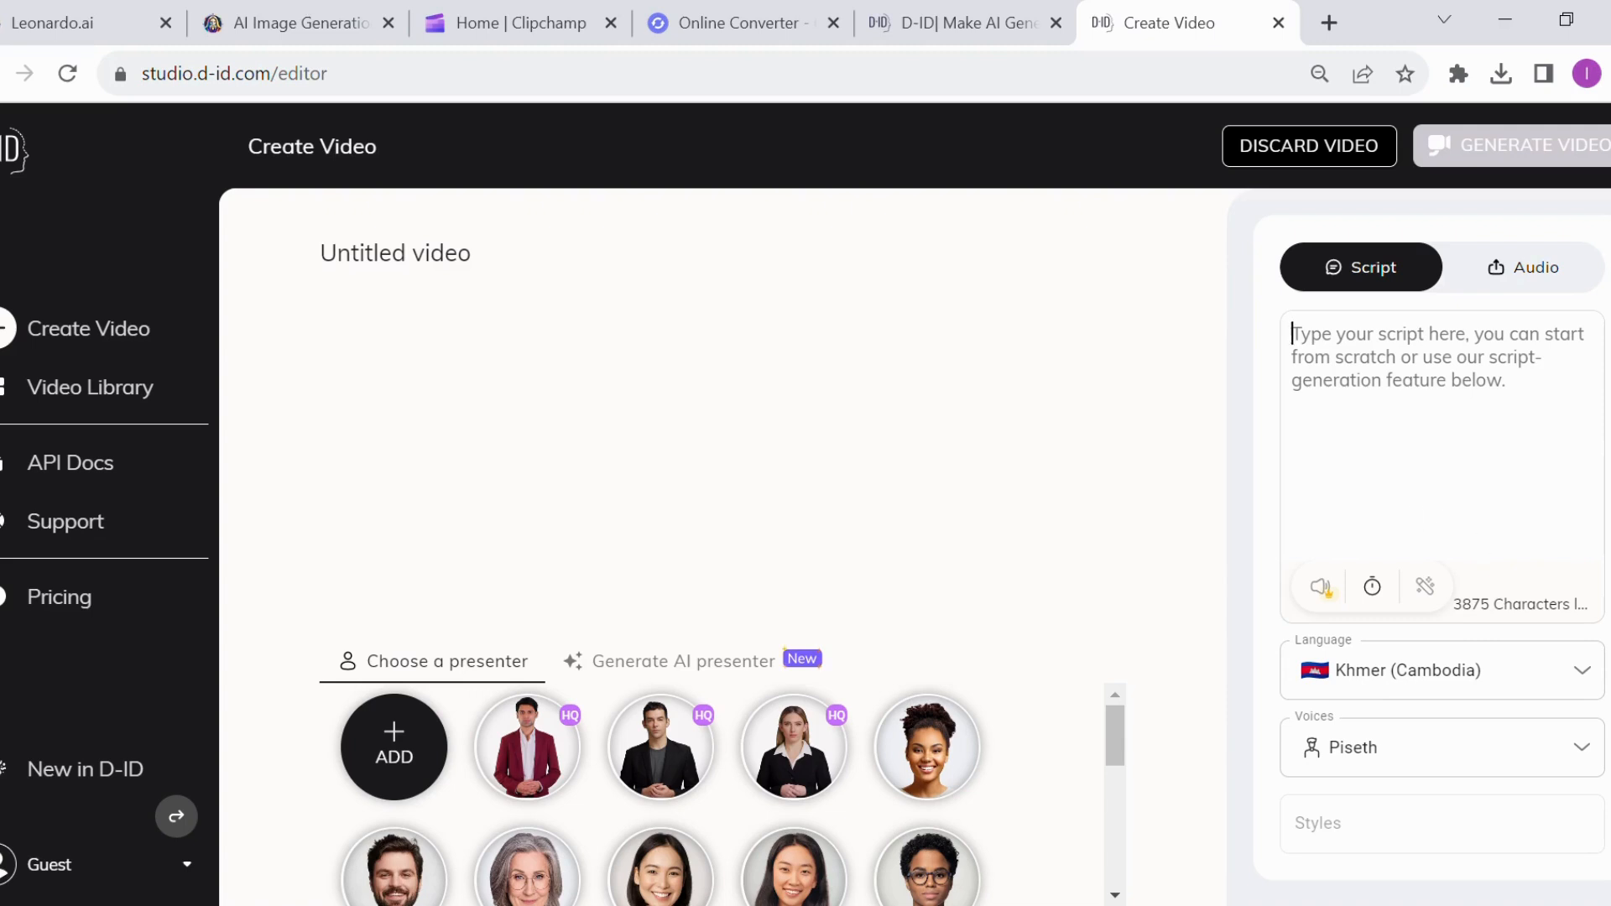
{"action": "left_click", "coordinate": [1590, 755]}
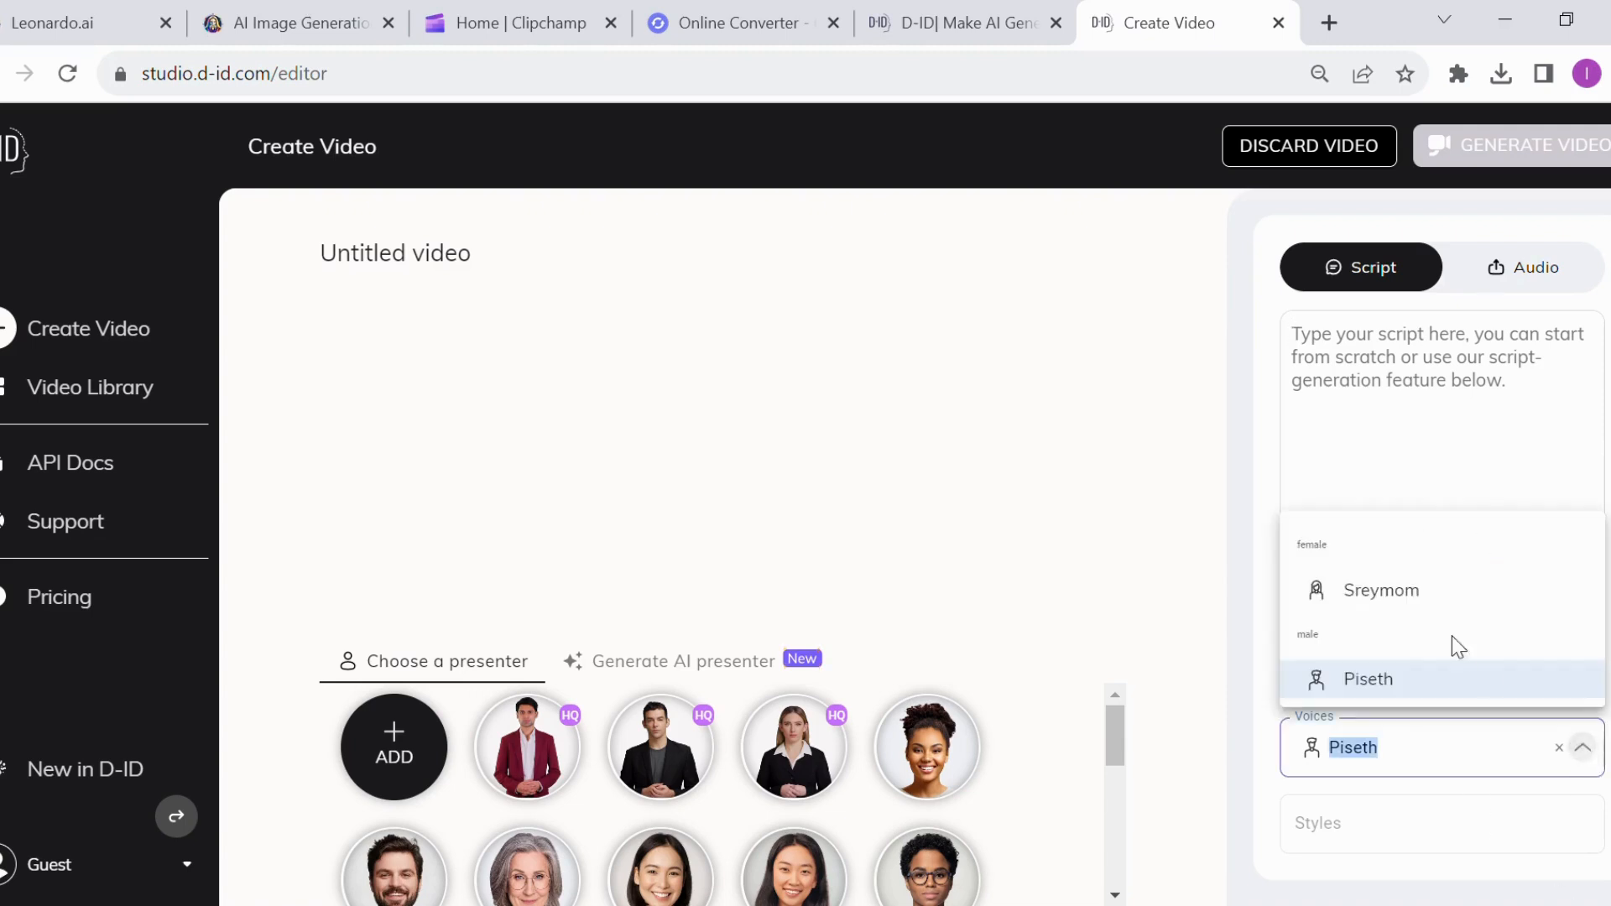
{"action": "left_click", "coordinate": [1352, 501]}
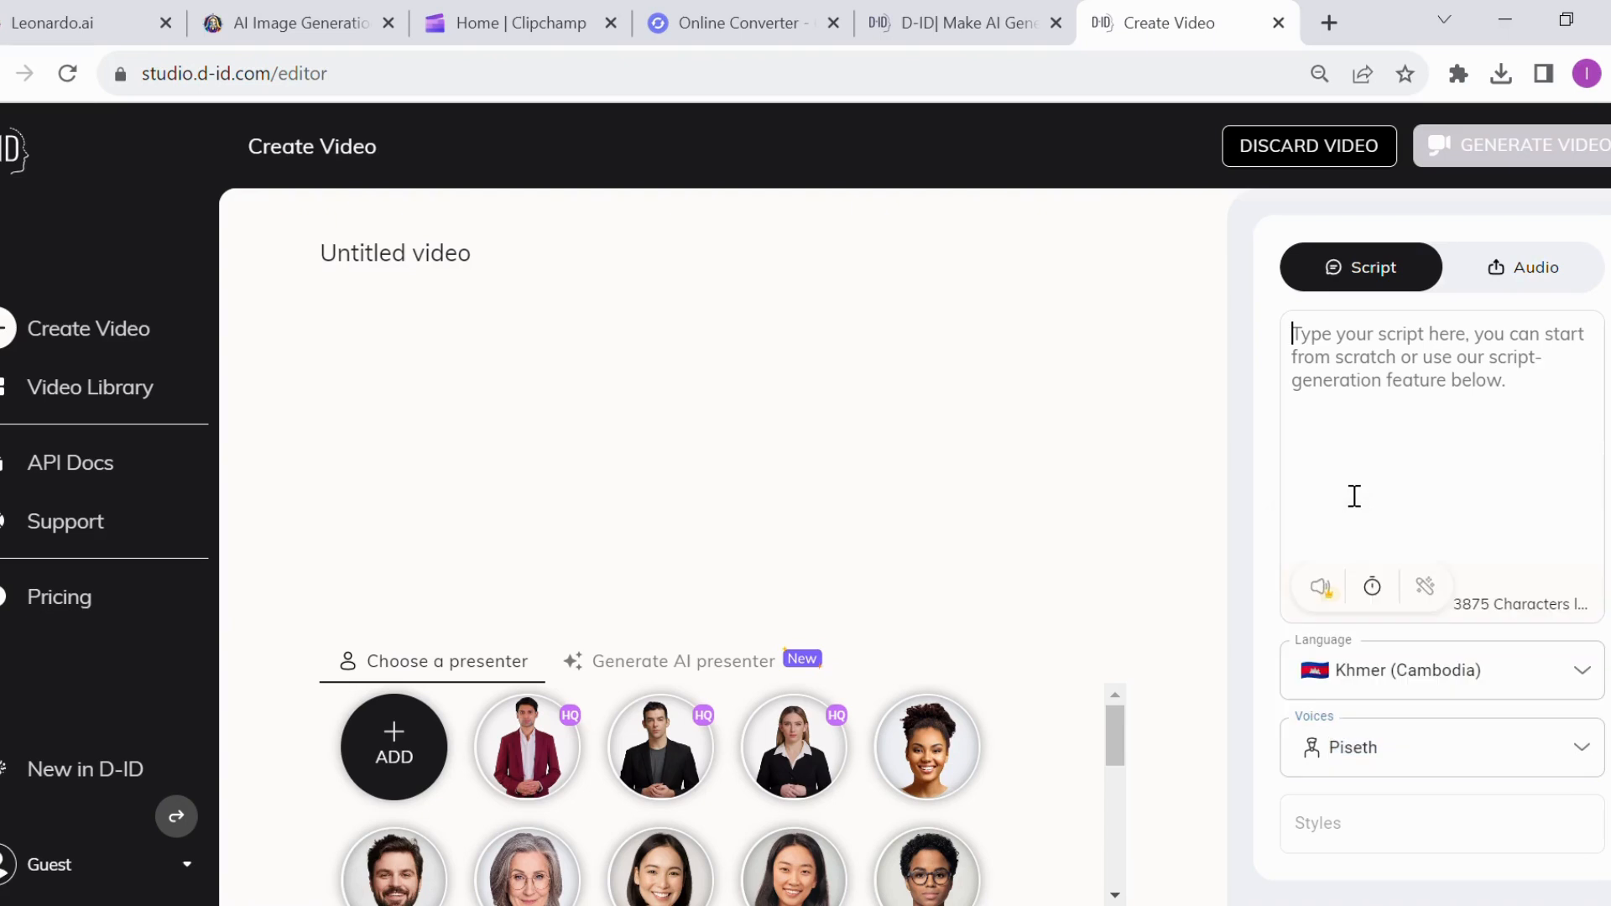
{"action": "left_click", "coordinate": [1489, 525]}
Request adding a custom presenter and sign in to D-ID with the Google account
{"action": "mouse_move", "coordinate": [420, 776]}
{"action": "left_click", "coordinate": [394, 748]}
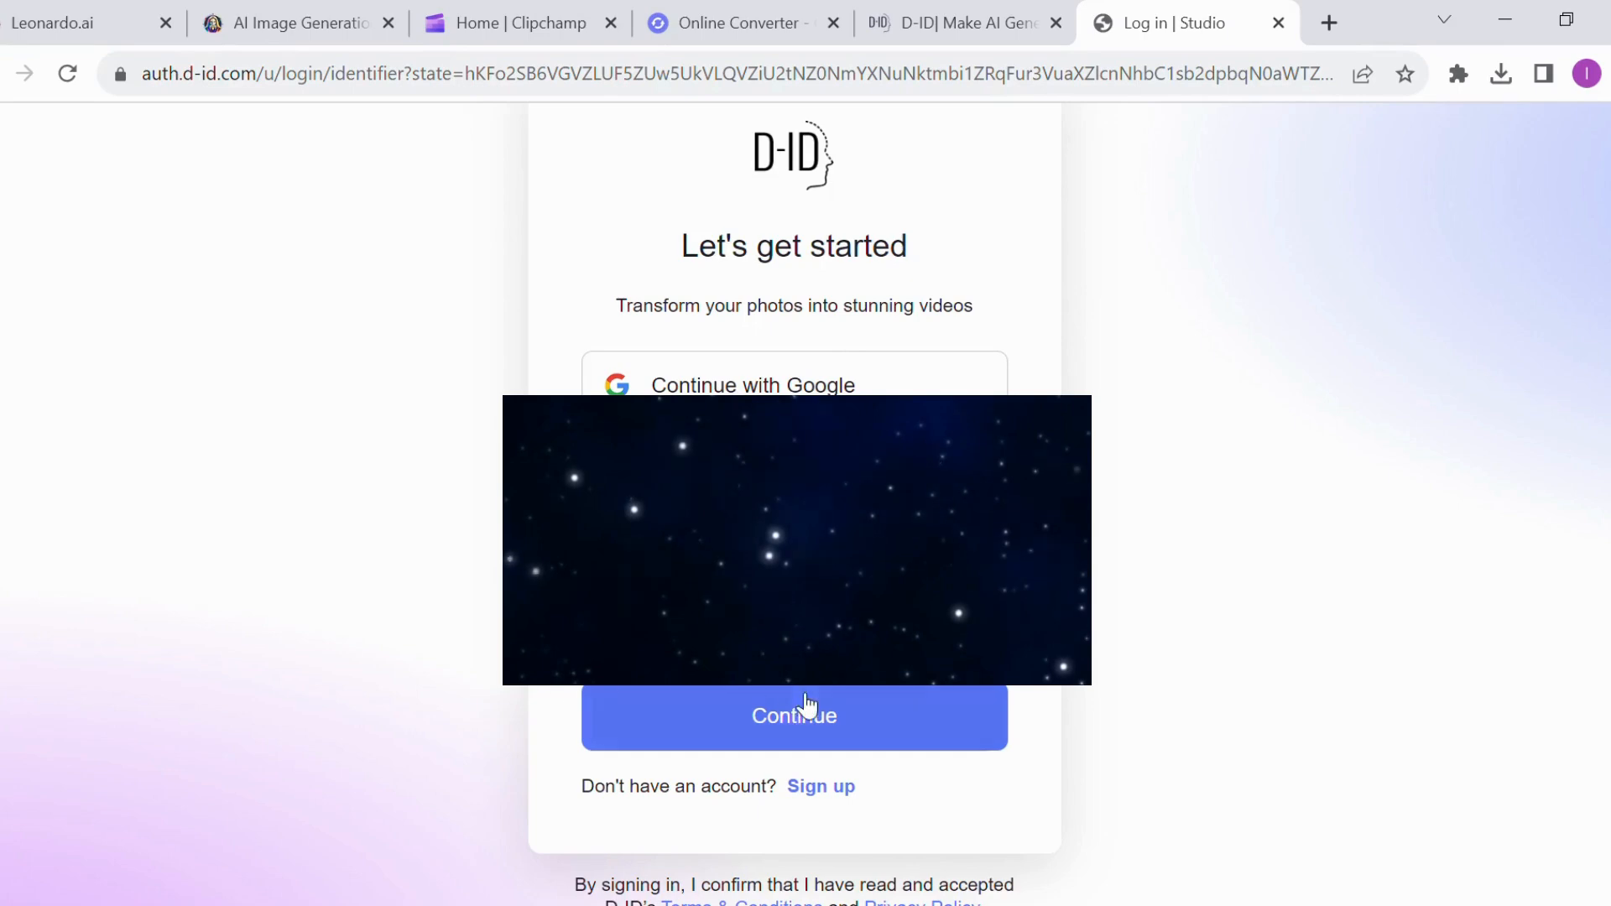
{"action": "left_click", "coordinate": [811, 732]}
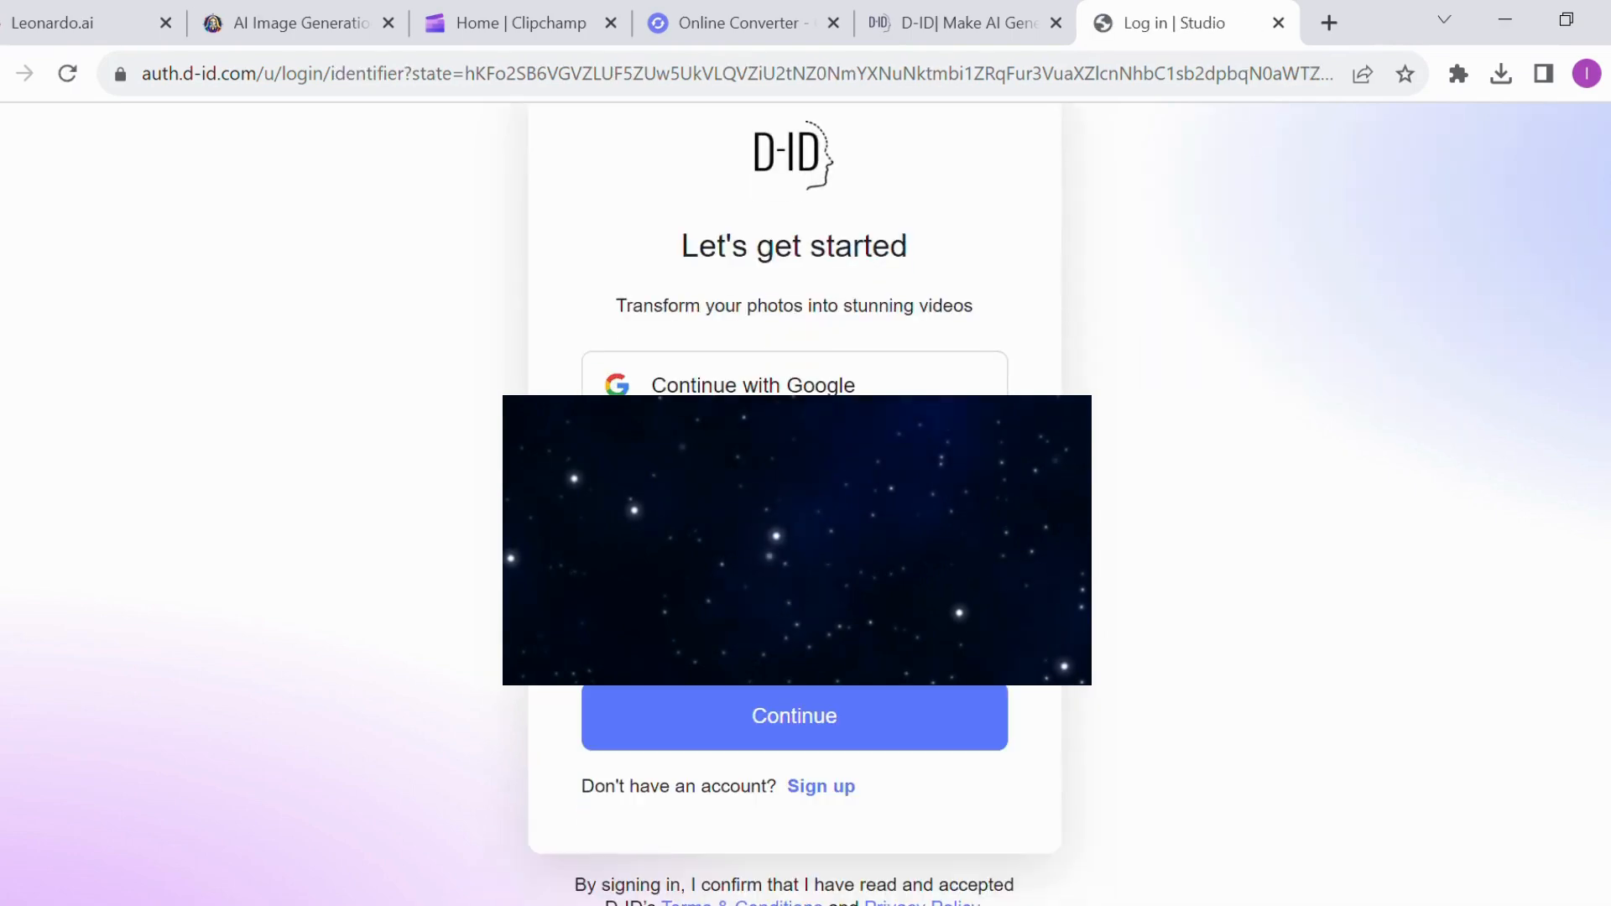
{"action": "left_click", "coordinate": [719, 379]}
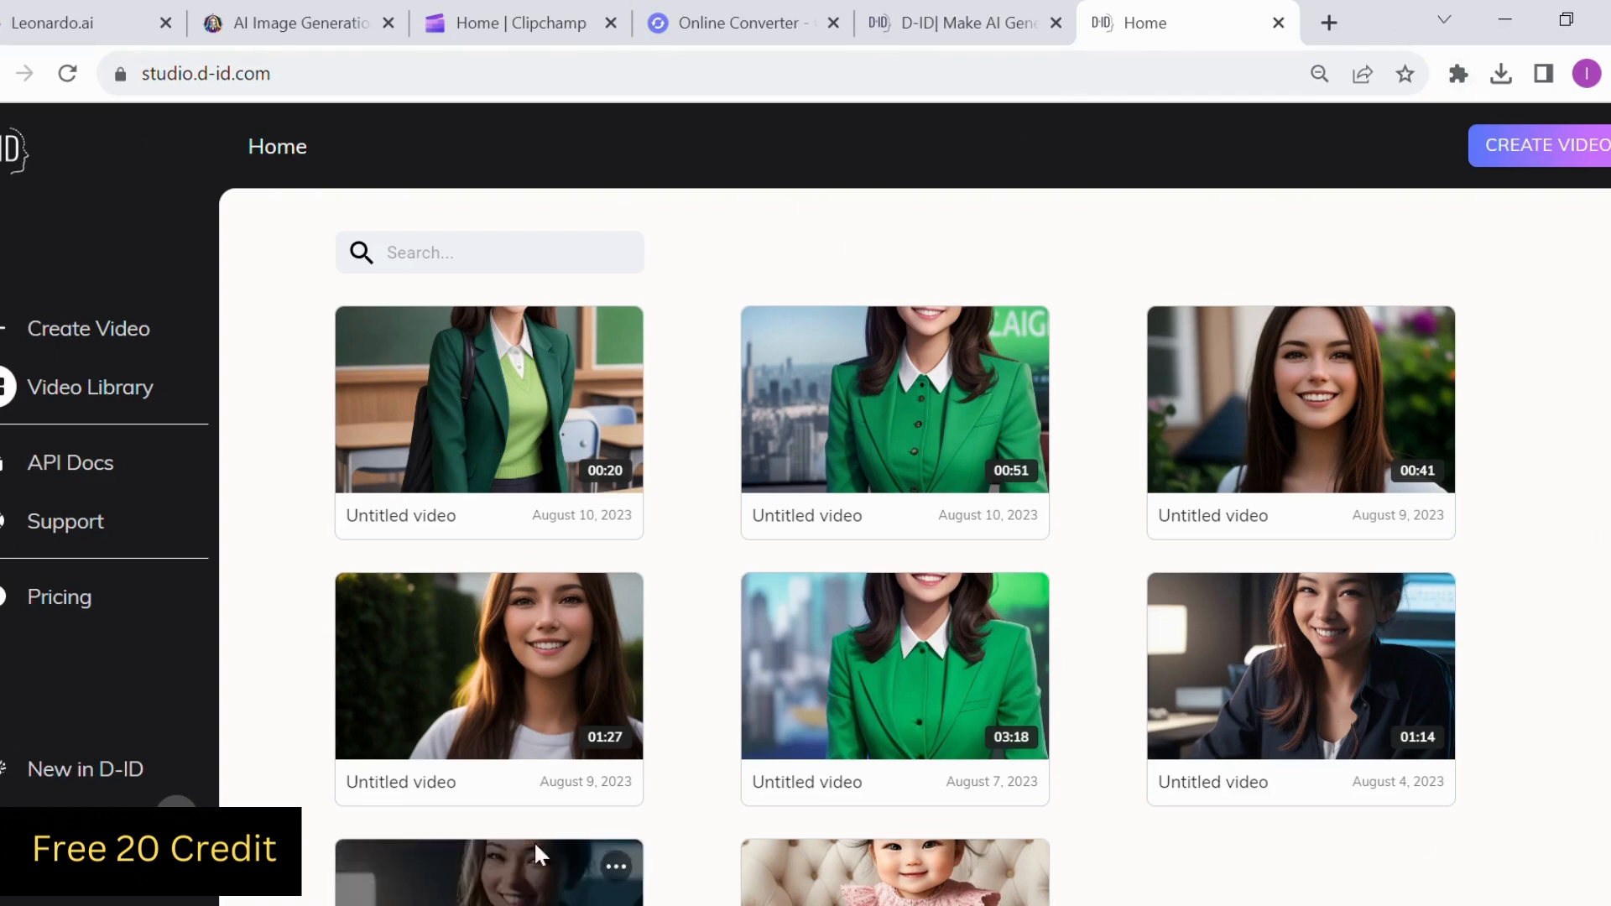
Look over the signed-in account's video library and start a new video
{"action": "scroll", "coordinate": [587, 571], "scroll_direction": "down", "scroll_amount": 2}
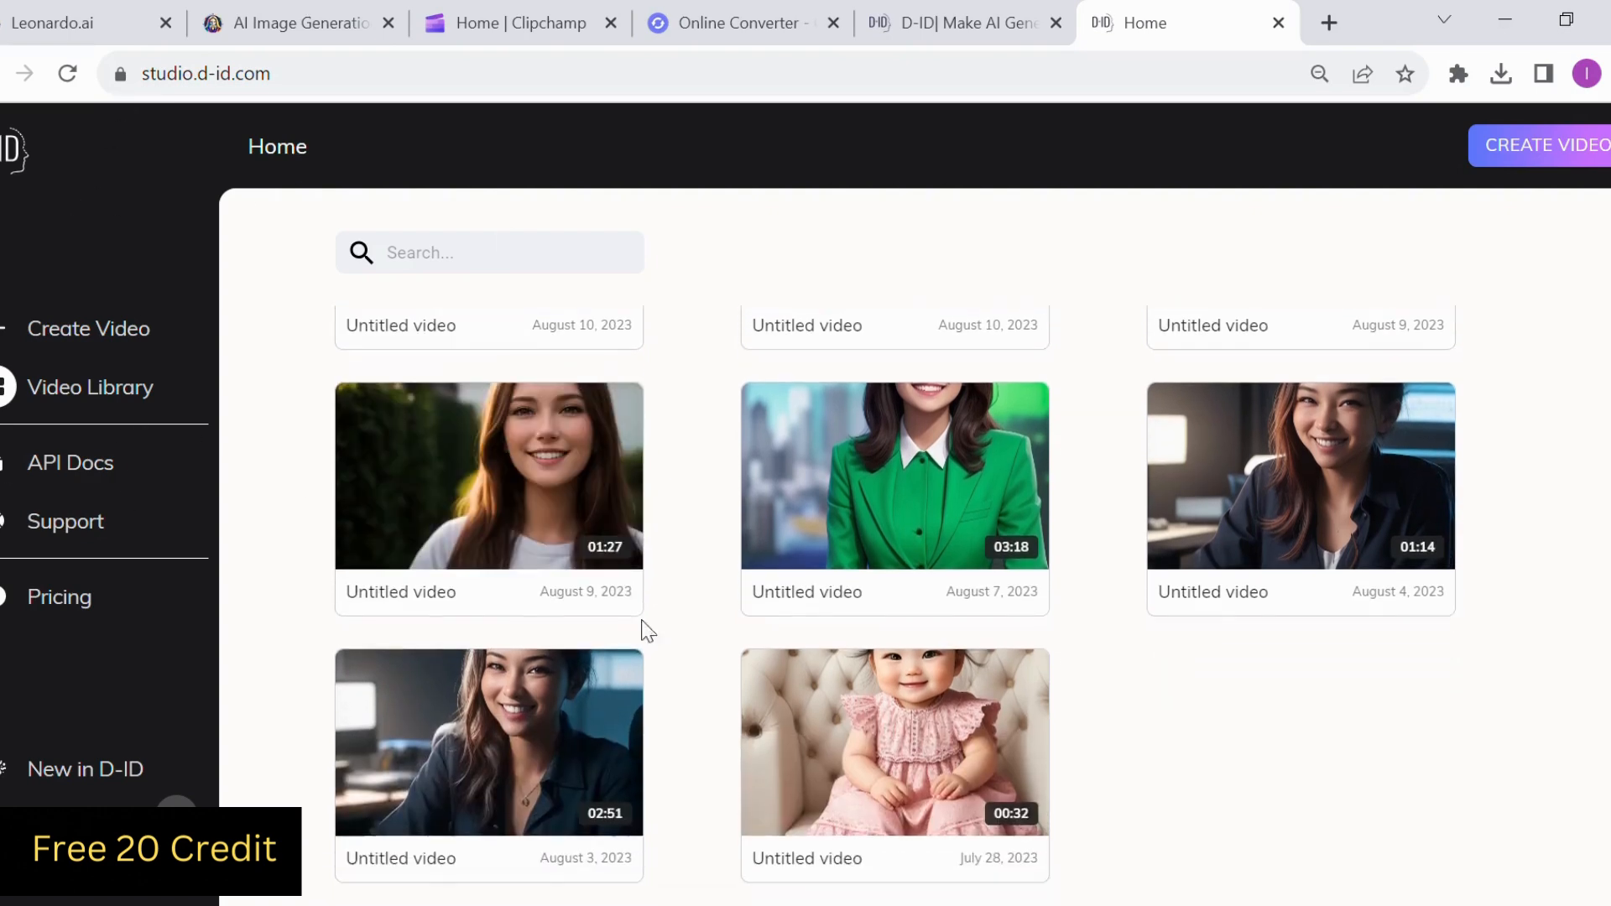
{"action": "scroll", "coordinate": [730, 474], "scroll_direction": "up", "scroll_amount": 2}
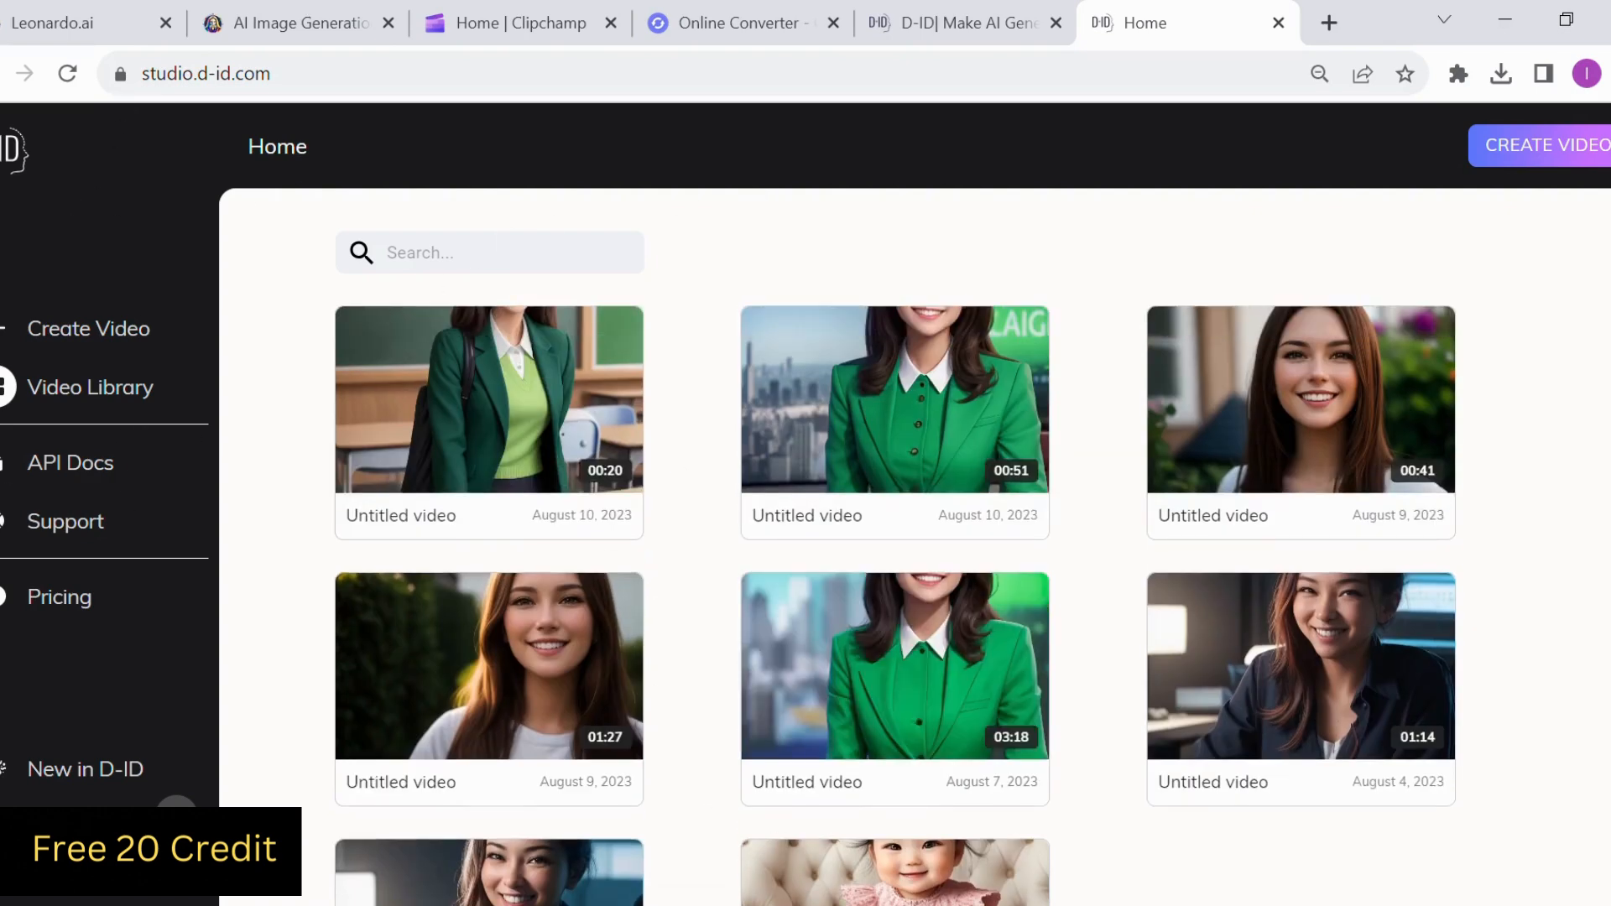
{"action": "left_click", "coordinate": [1568, 160]}
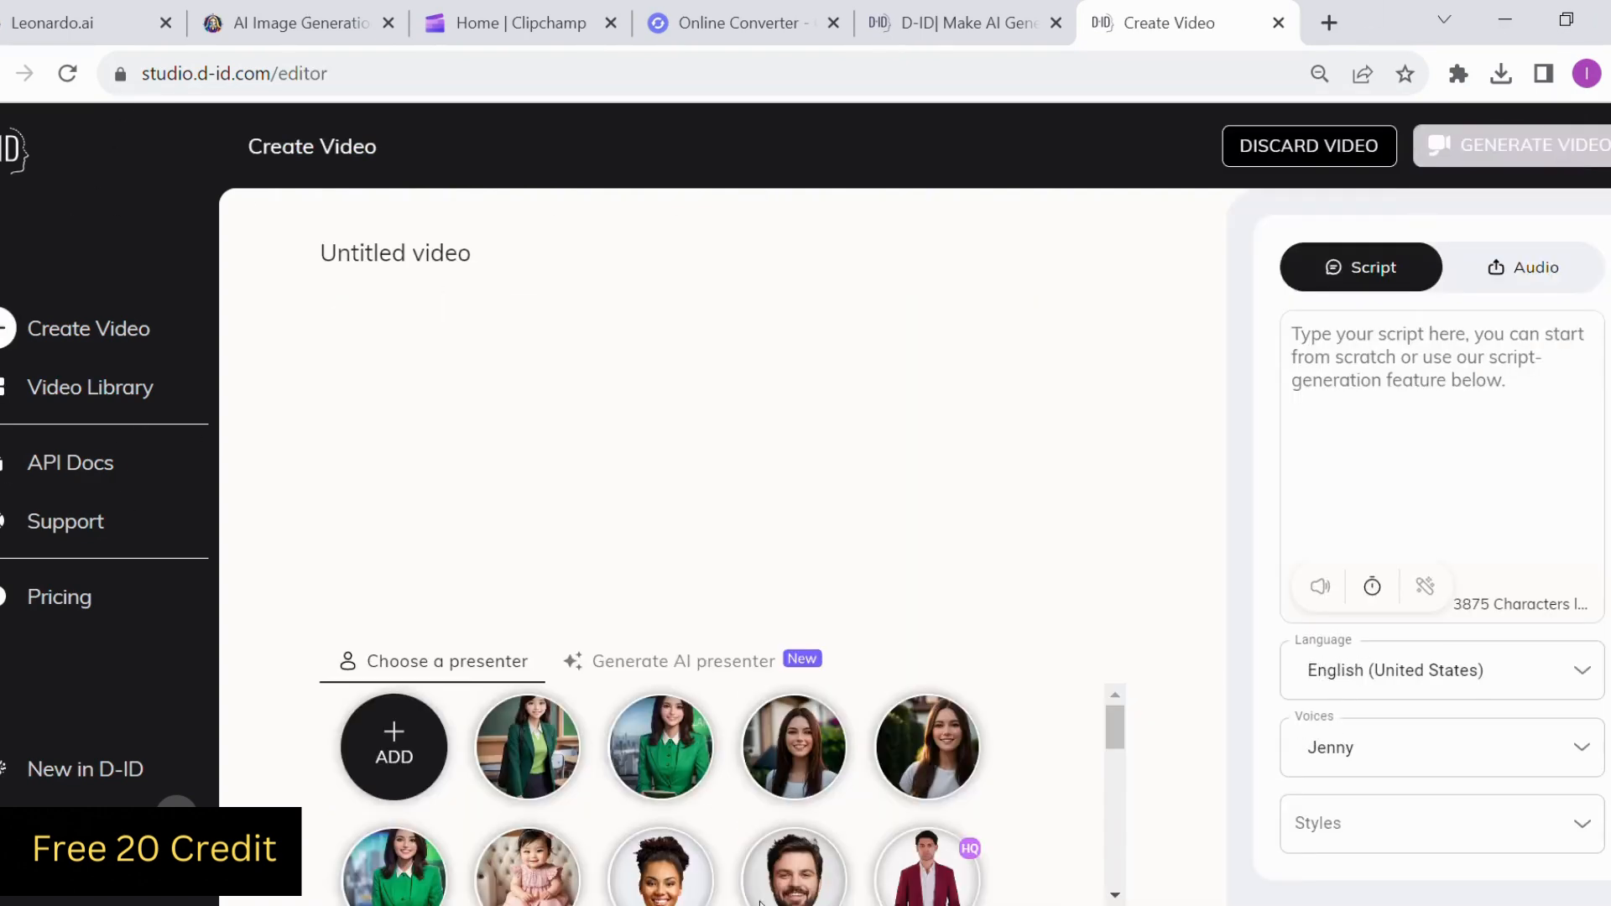
Preview several of the available presenters and look at the list of script languages
{"action": "left_click", "coordinate": [527, 747]}
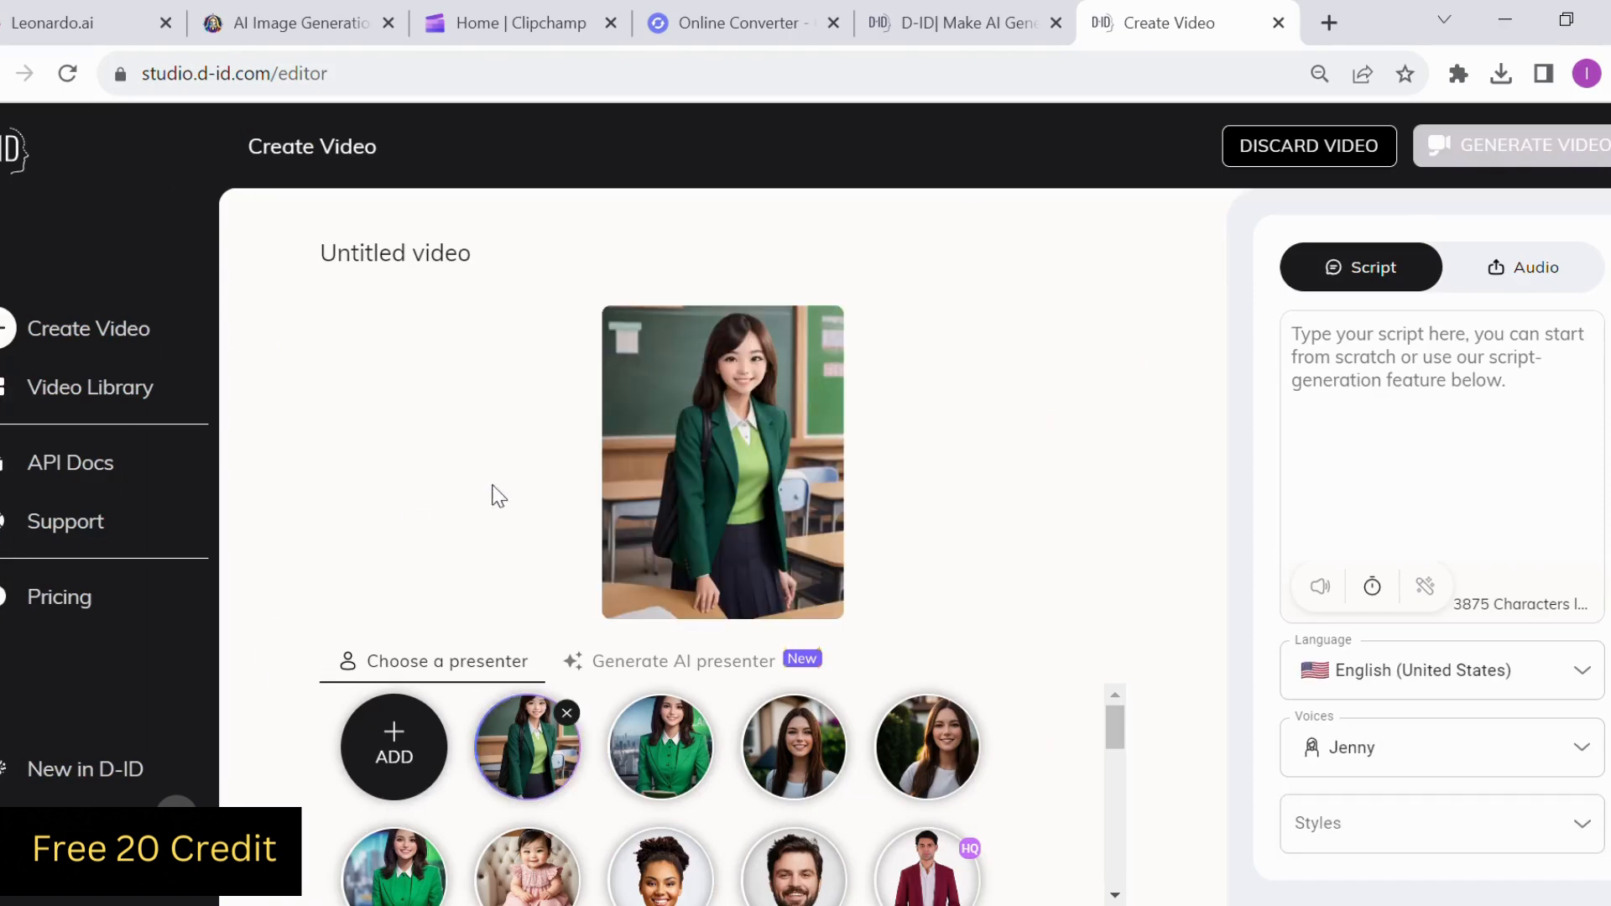
{"action": "scroll", "coordinate": [764, 763], "scroll_direction": "down", "scroll_amount": 5}
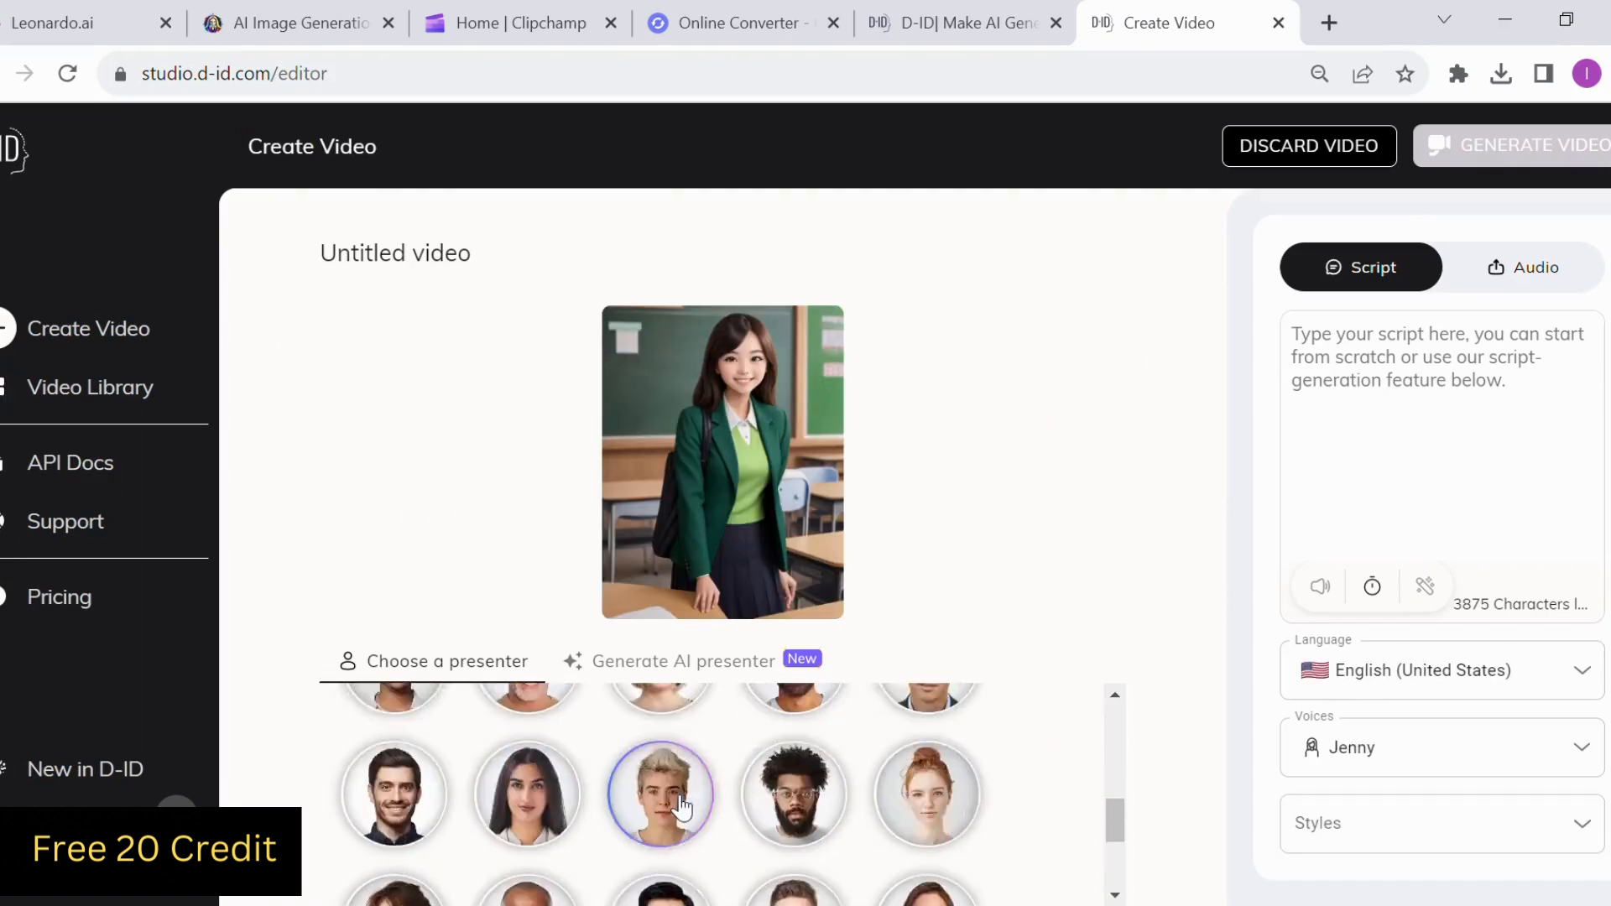
{"action": "left_click", "coordinate": [681, 755]}
{"action": "left_click", "coordinate": [936, 738]}
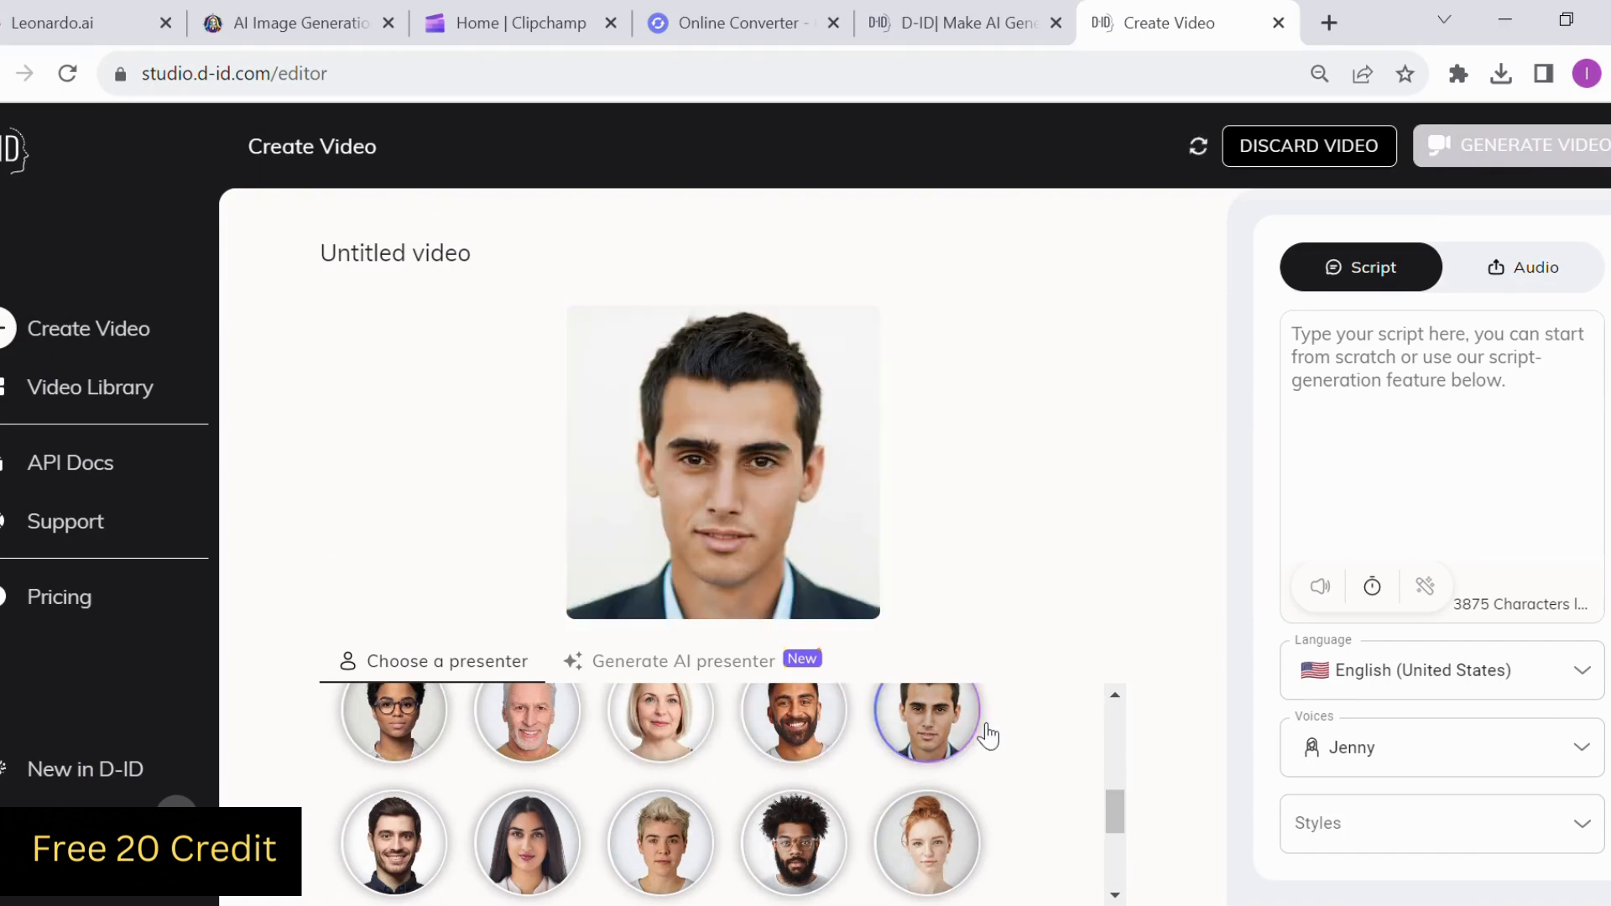
{"action": "left_click", "coordinate": [780, 739]}
{"action": "left_click", "coordinate": [660, 722]}
{"action": "left_click", "coordinate": [527, 722]}
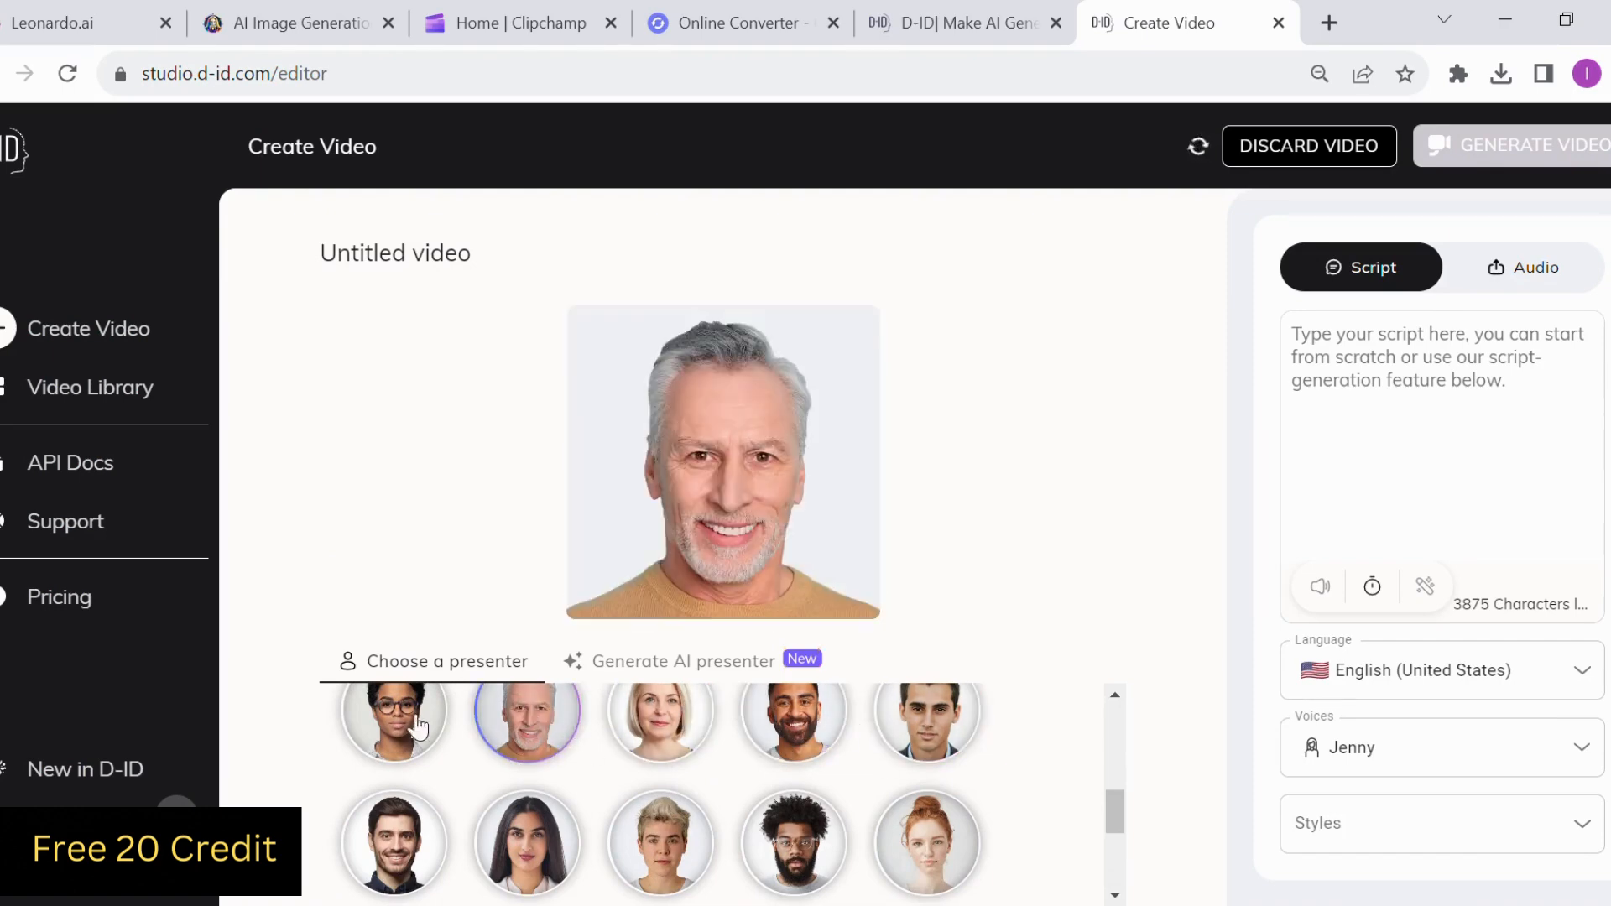
{"action": "left_click", "coordinate": [393, 722]}
{"action": "left_click", "coordinate": [394, 843]}
{"action": "left_click", "coordinate": [527, 844]}
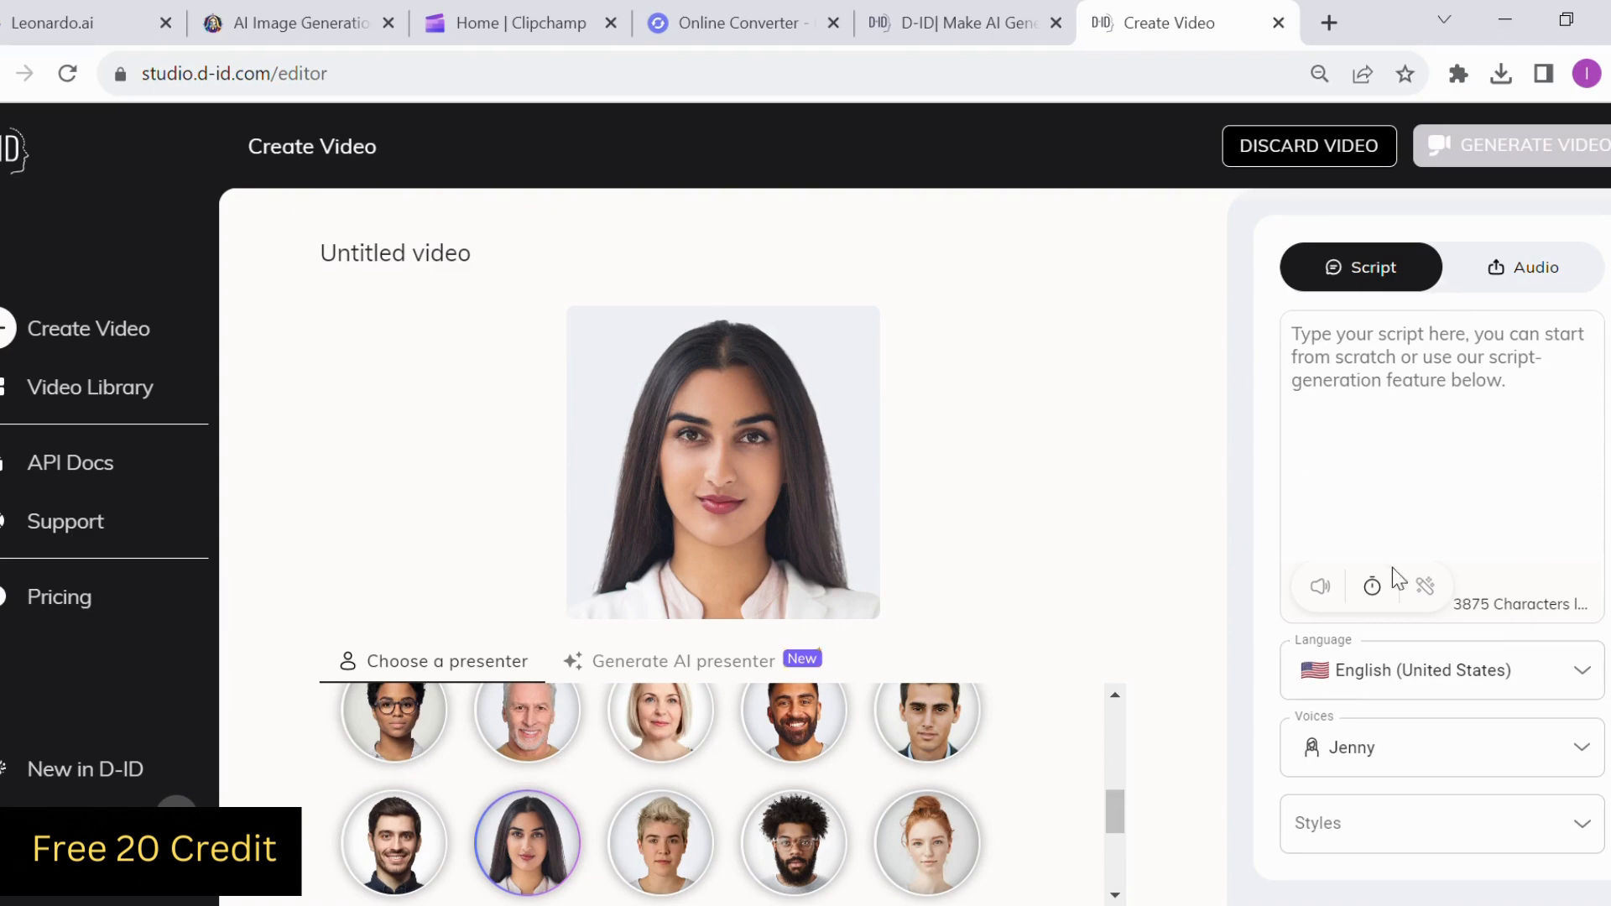
{"action": "left_click", "coordinate": [1578, 670]}
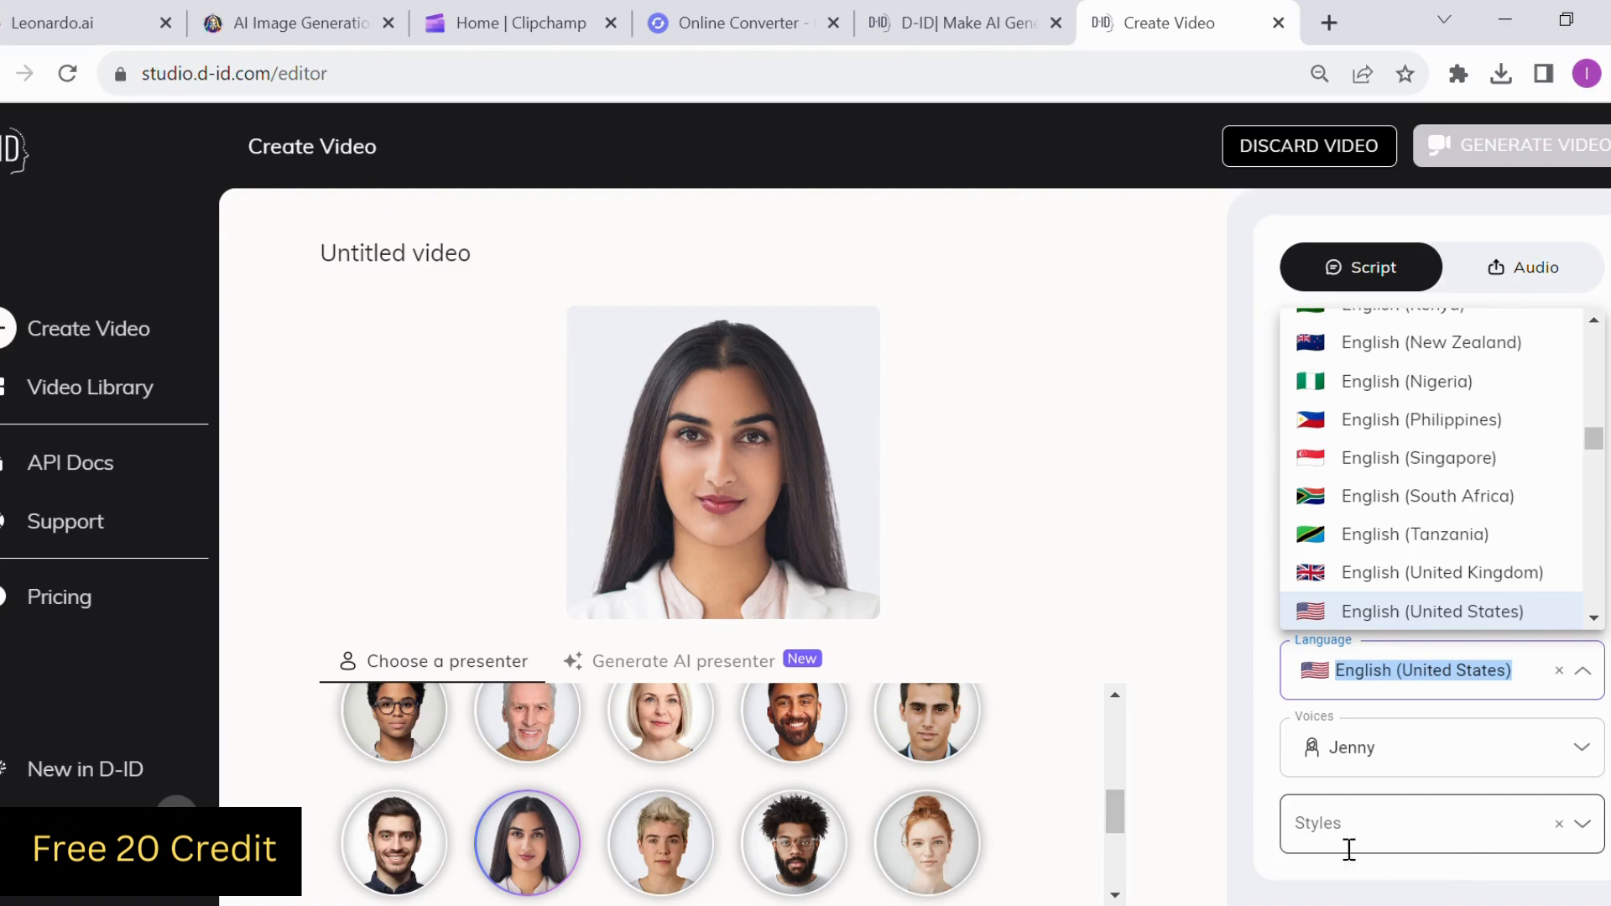
{"action": "left_click", "coordinate": [1245, 718]}
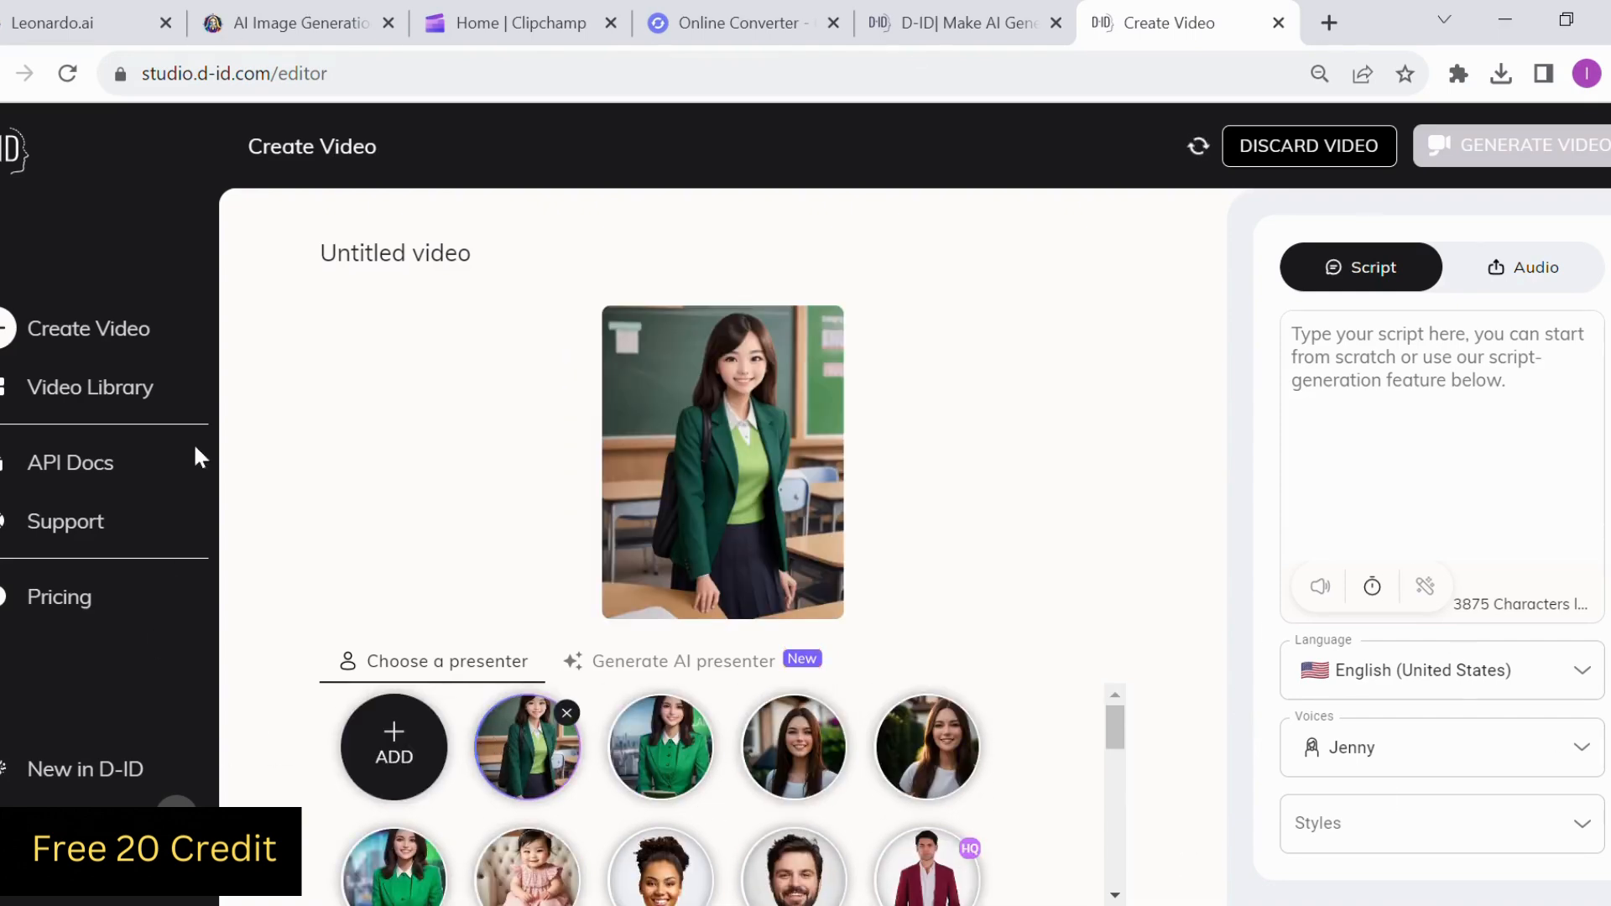
Add the AI teacher image with the green blazer as presenter and upload the voice-over audio file for her speech
{"action": "mouse_move", "coordinate": [411, 738]}
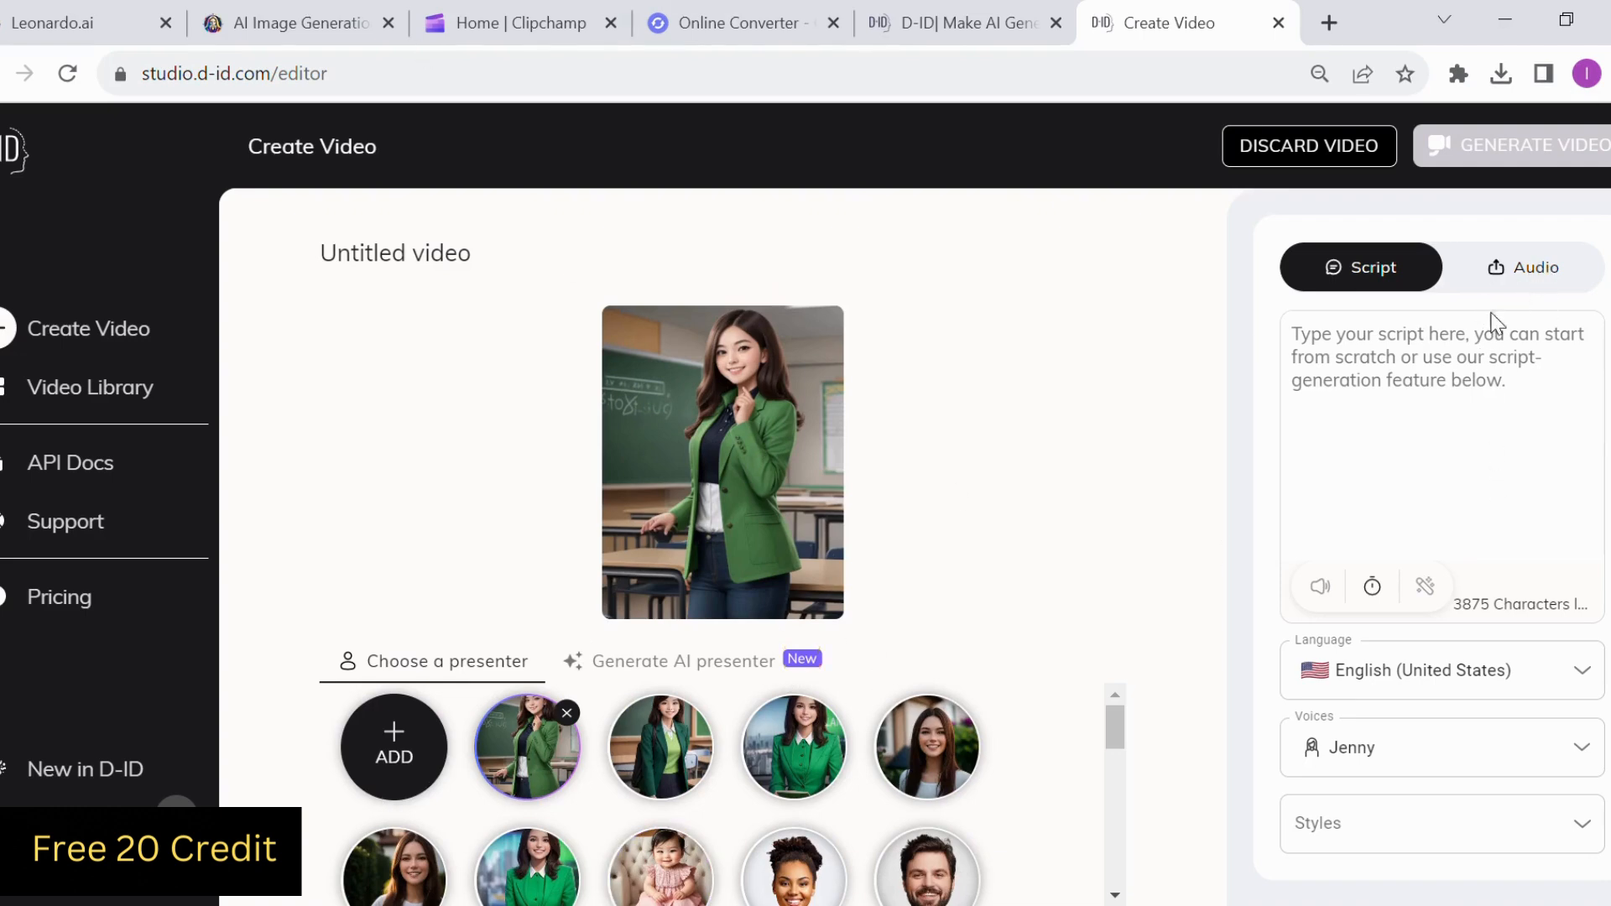
{"action": "left_click", "coordinate": [1539, 277]}
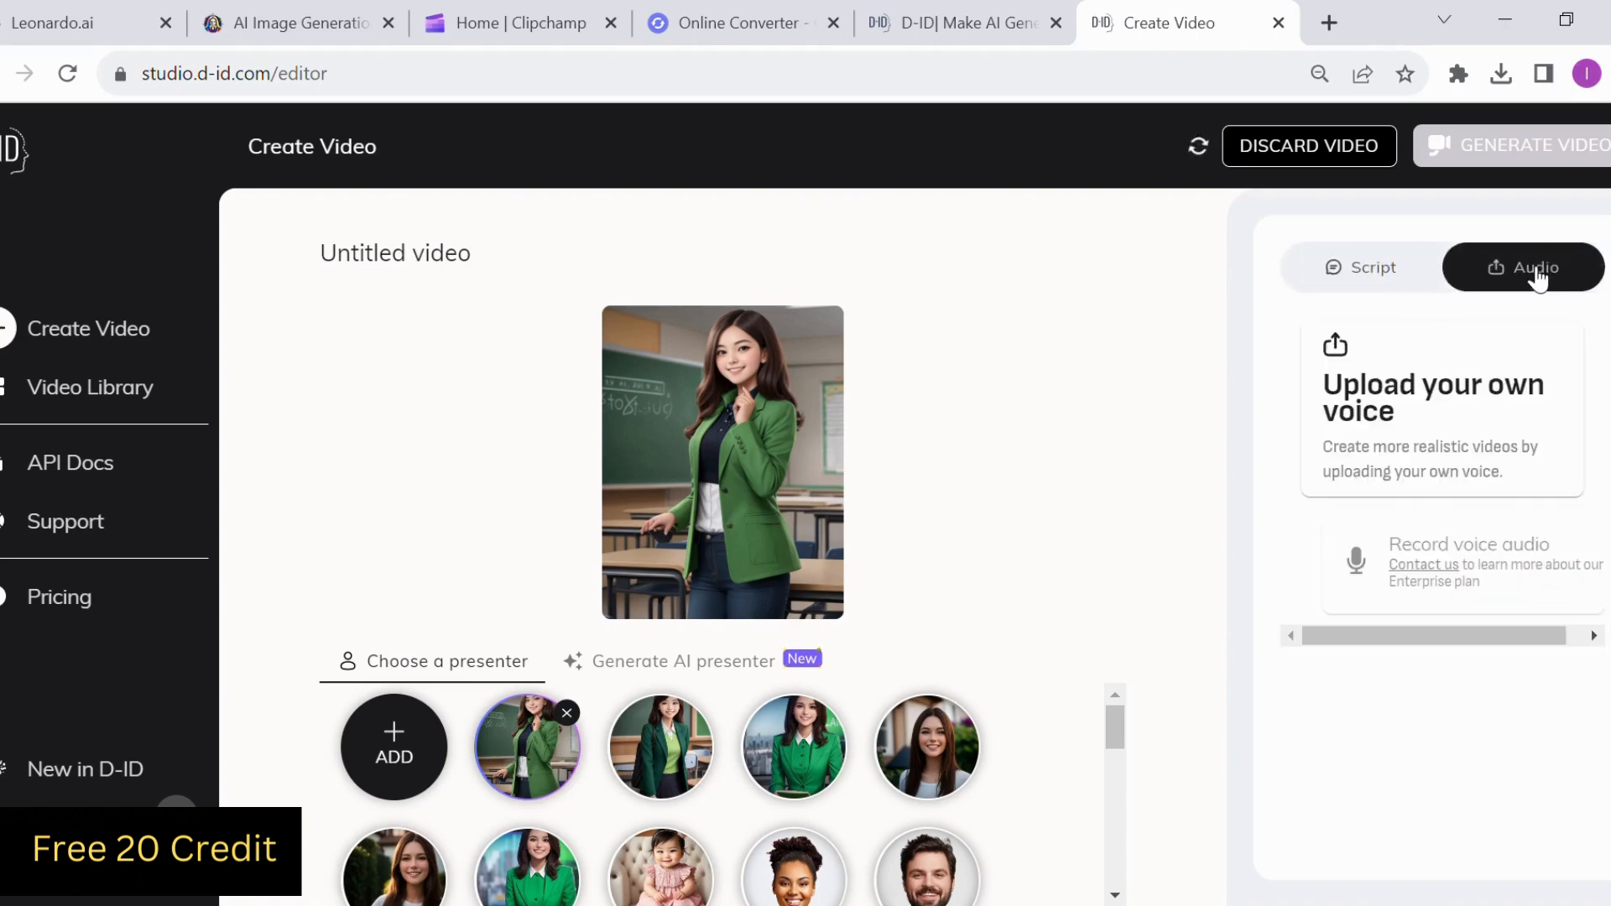
{"action": "left_click", "coordinate": [1402, 475]}
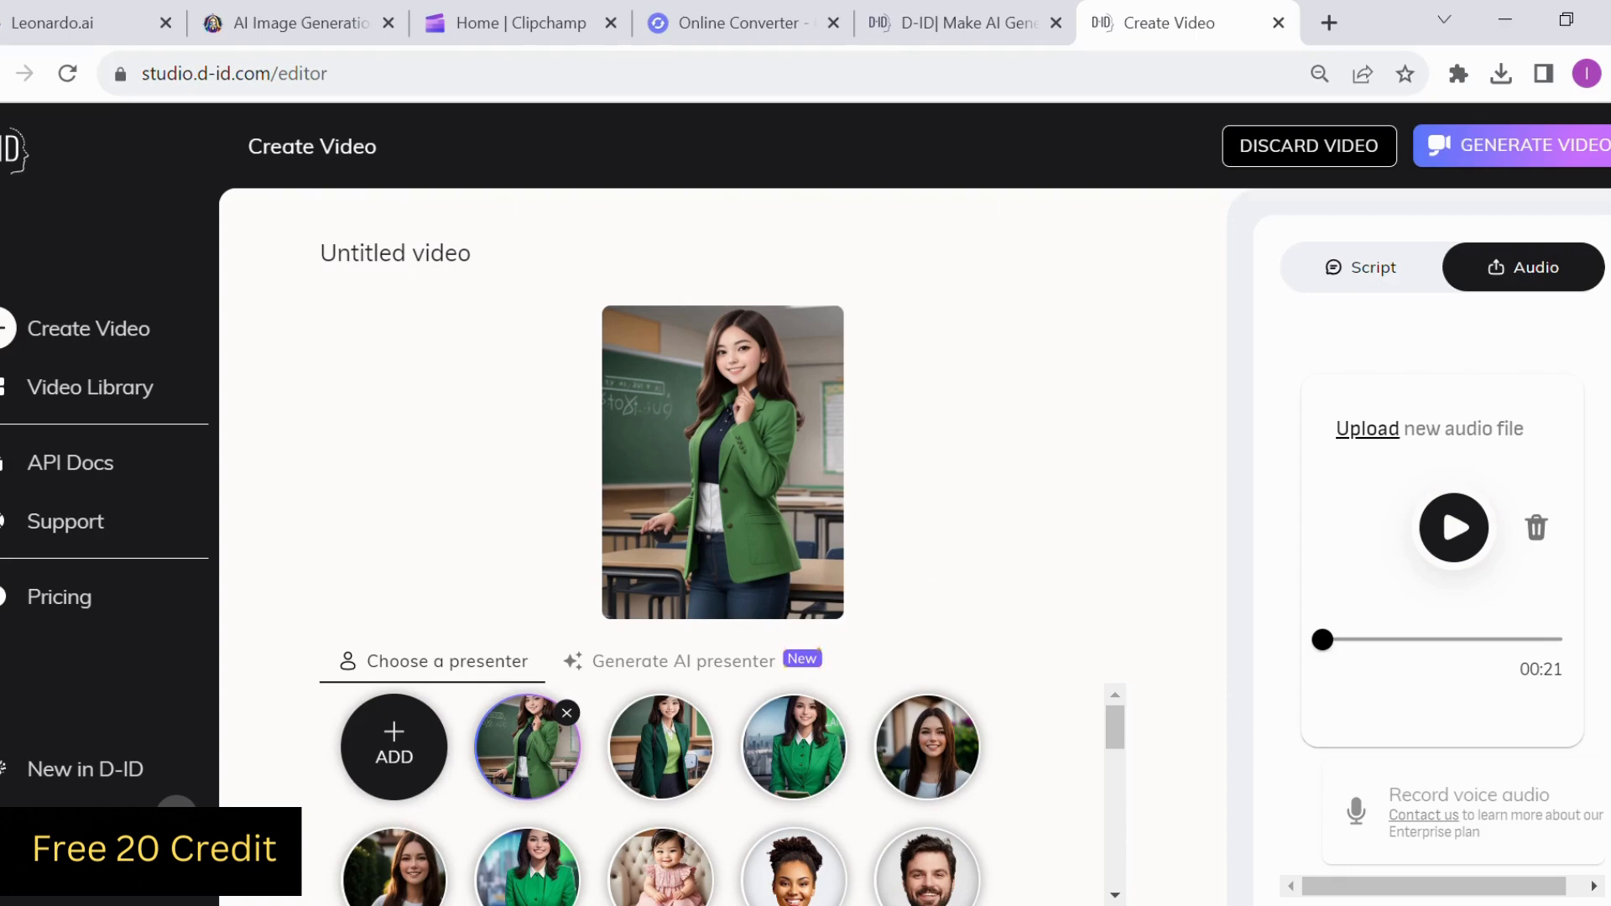
Play a short part of the uploaded audio and generate the talking video
{"action": "left_click", "coordinate": [1444, 539]}
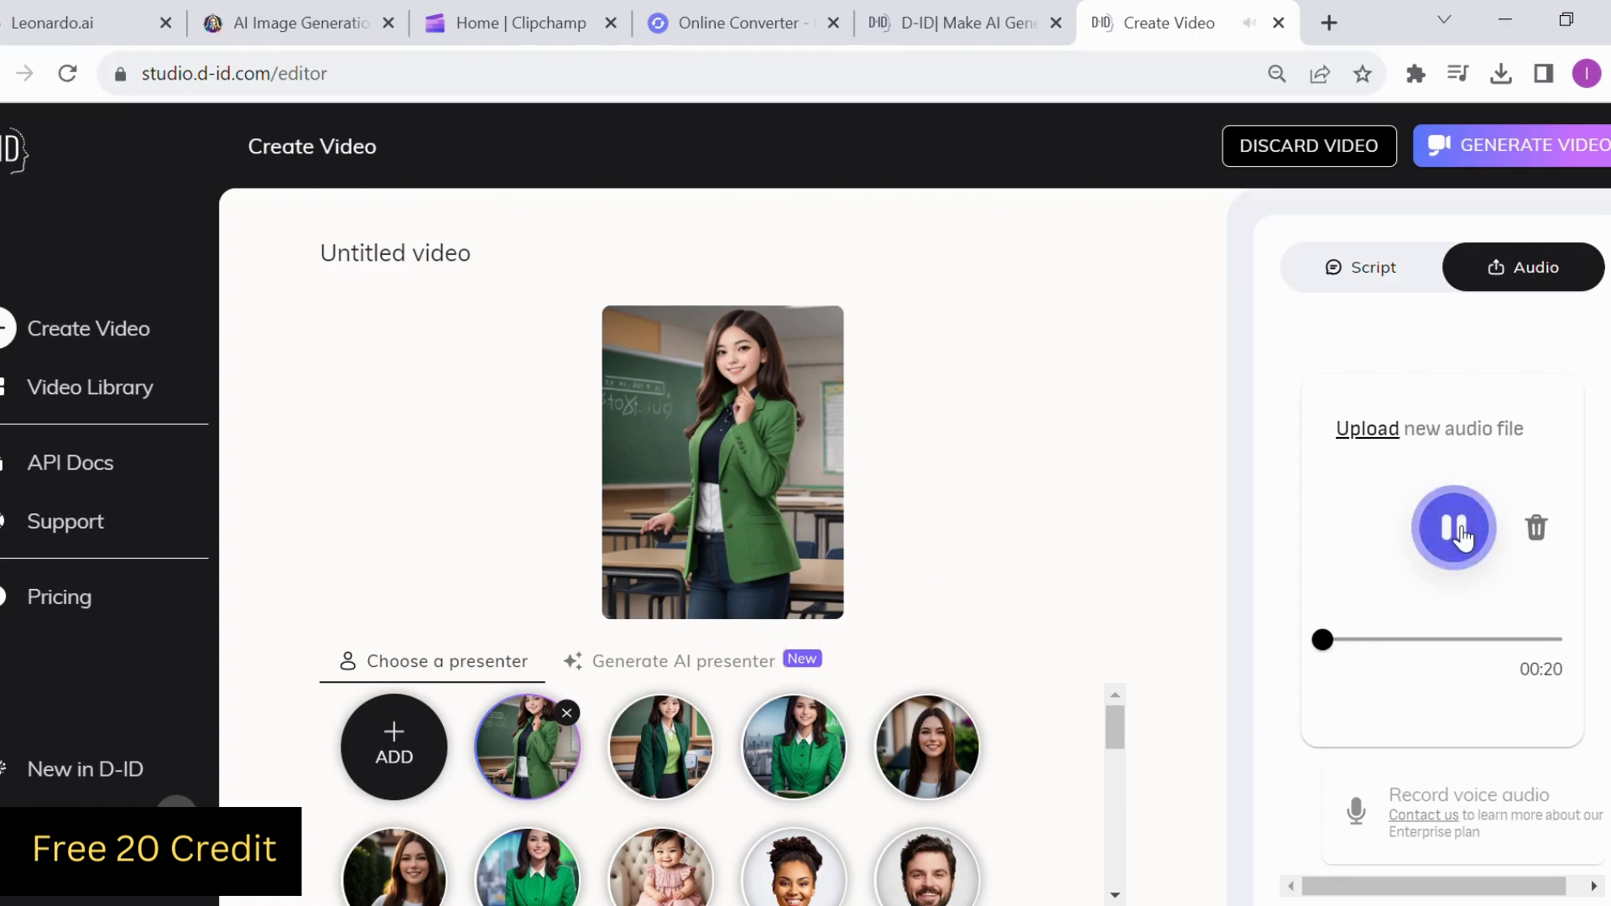
{"action": "left_click", "coordinate": [1460, 535]}
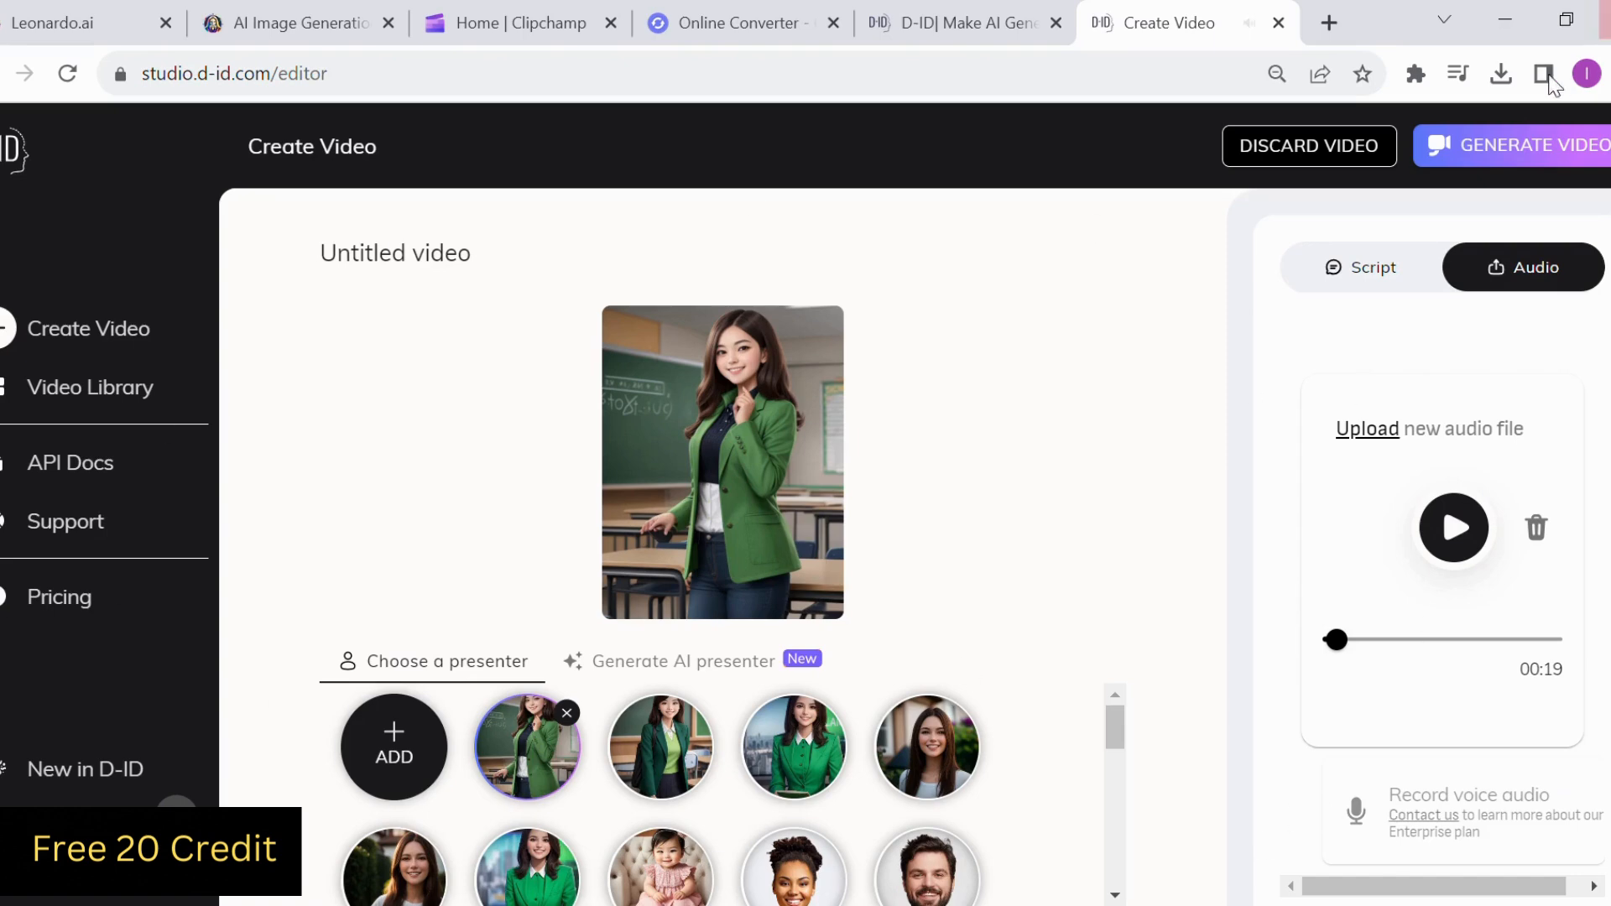
{"action": "left_click", "coordinate": [1511, 143]}
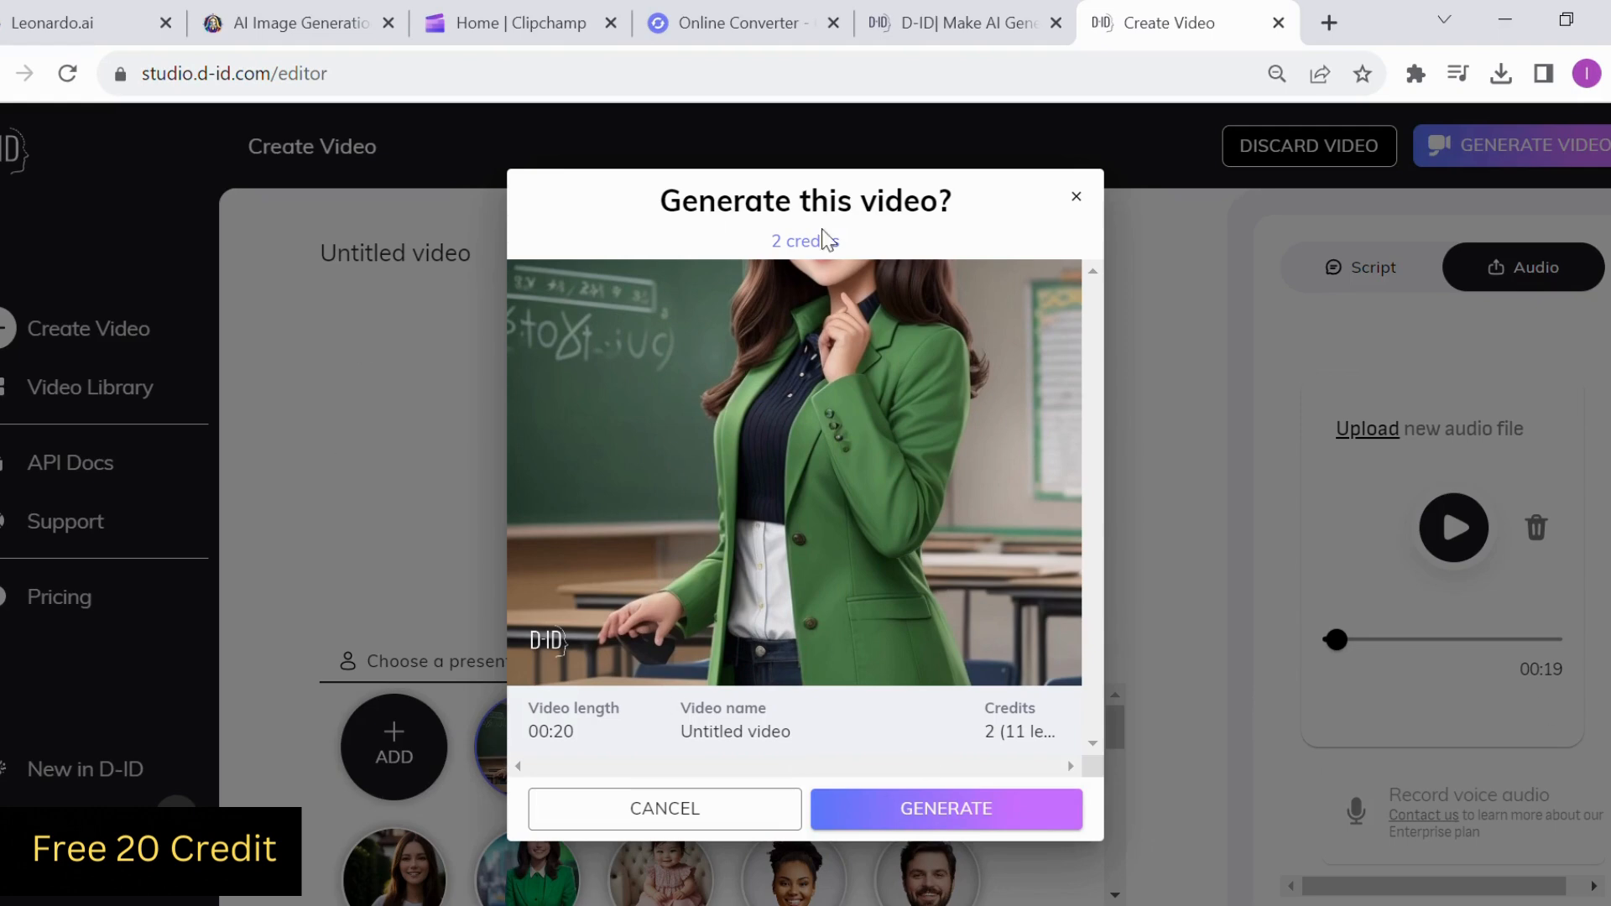
{"action": "left_click", "coordinate": [938, 824]}
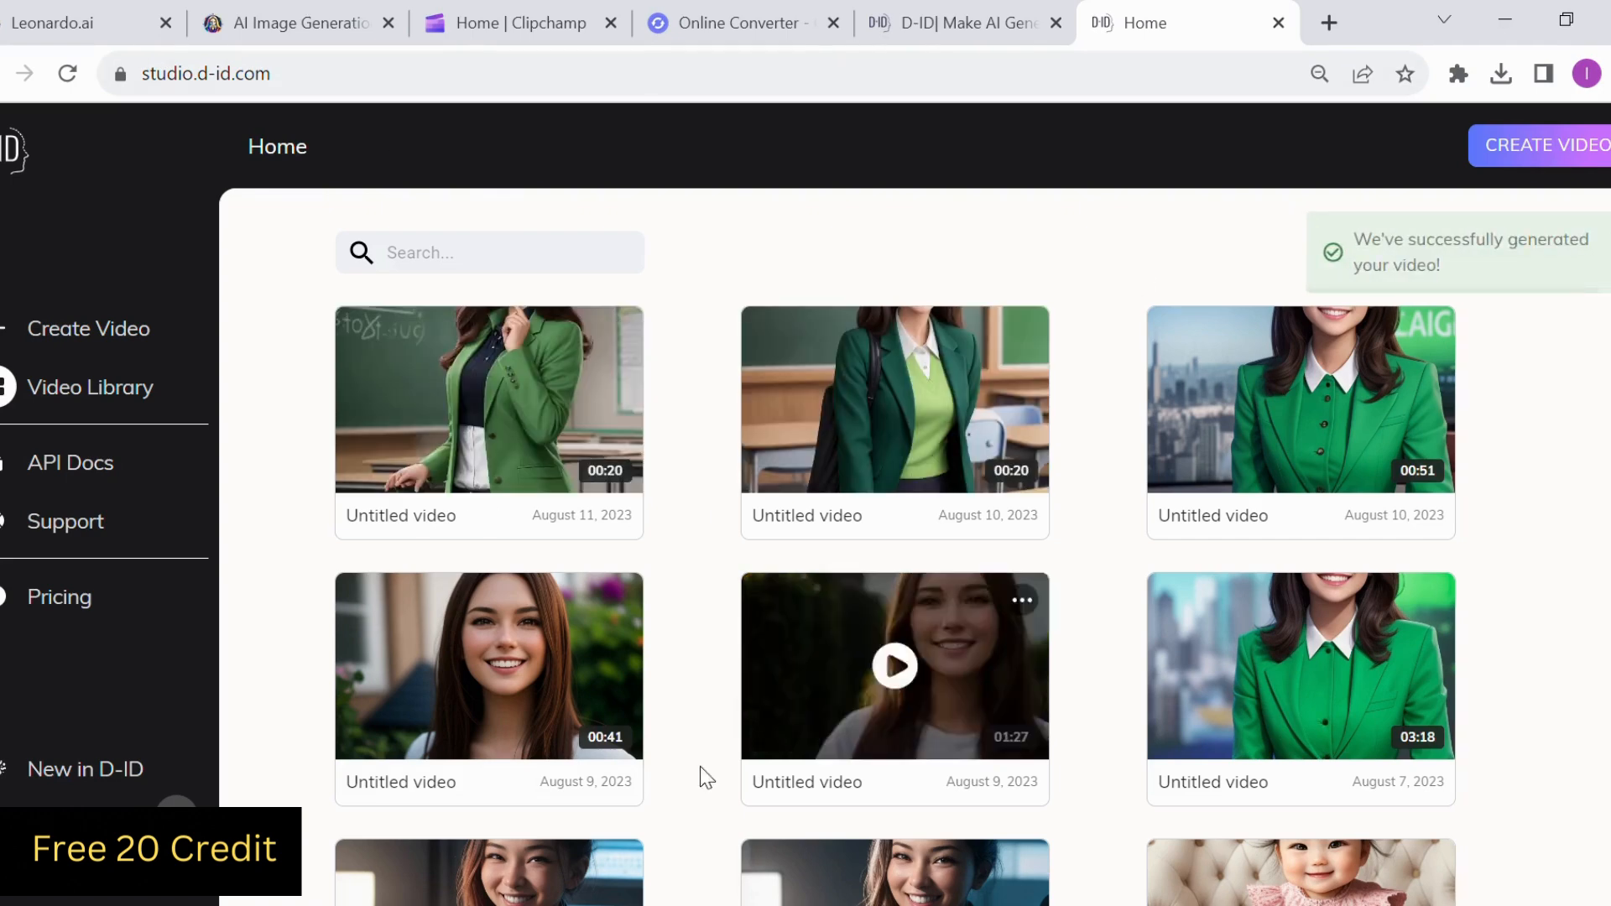
Open the newly generated teacher video from the library, watch part of it and pause playback
{"action": "mouse_move", "coordinate": [520, 396]}
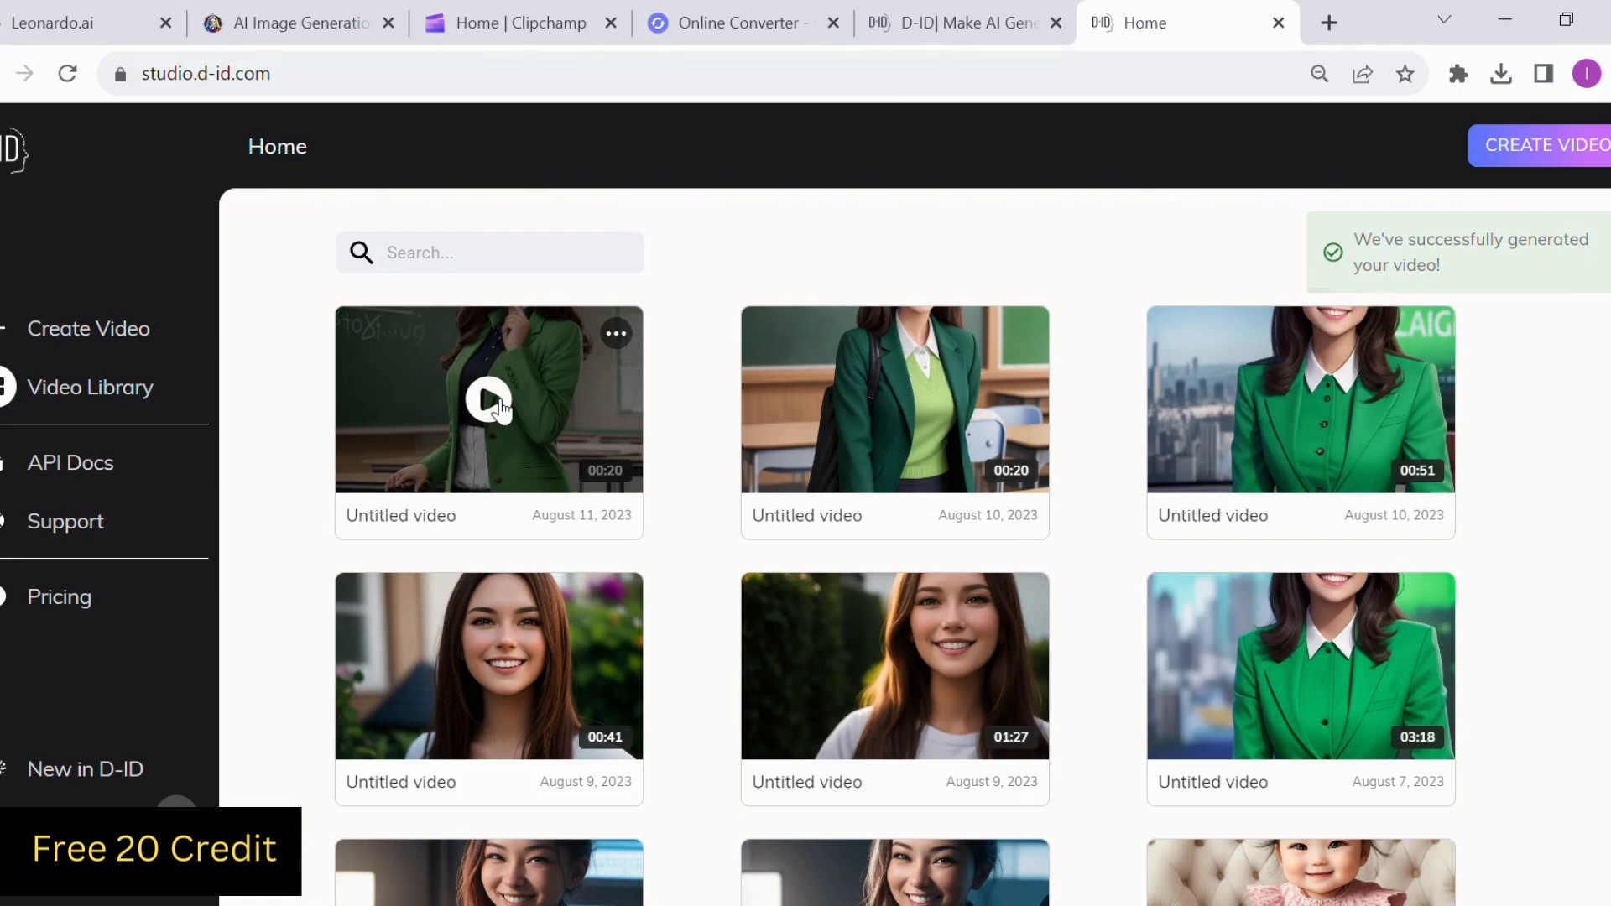
{"action": "left_click", "coordinate": [500, 410]}
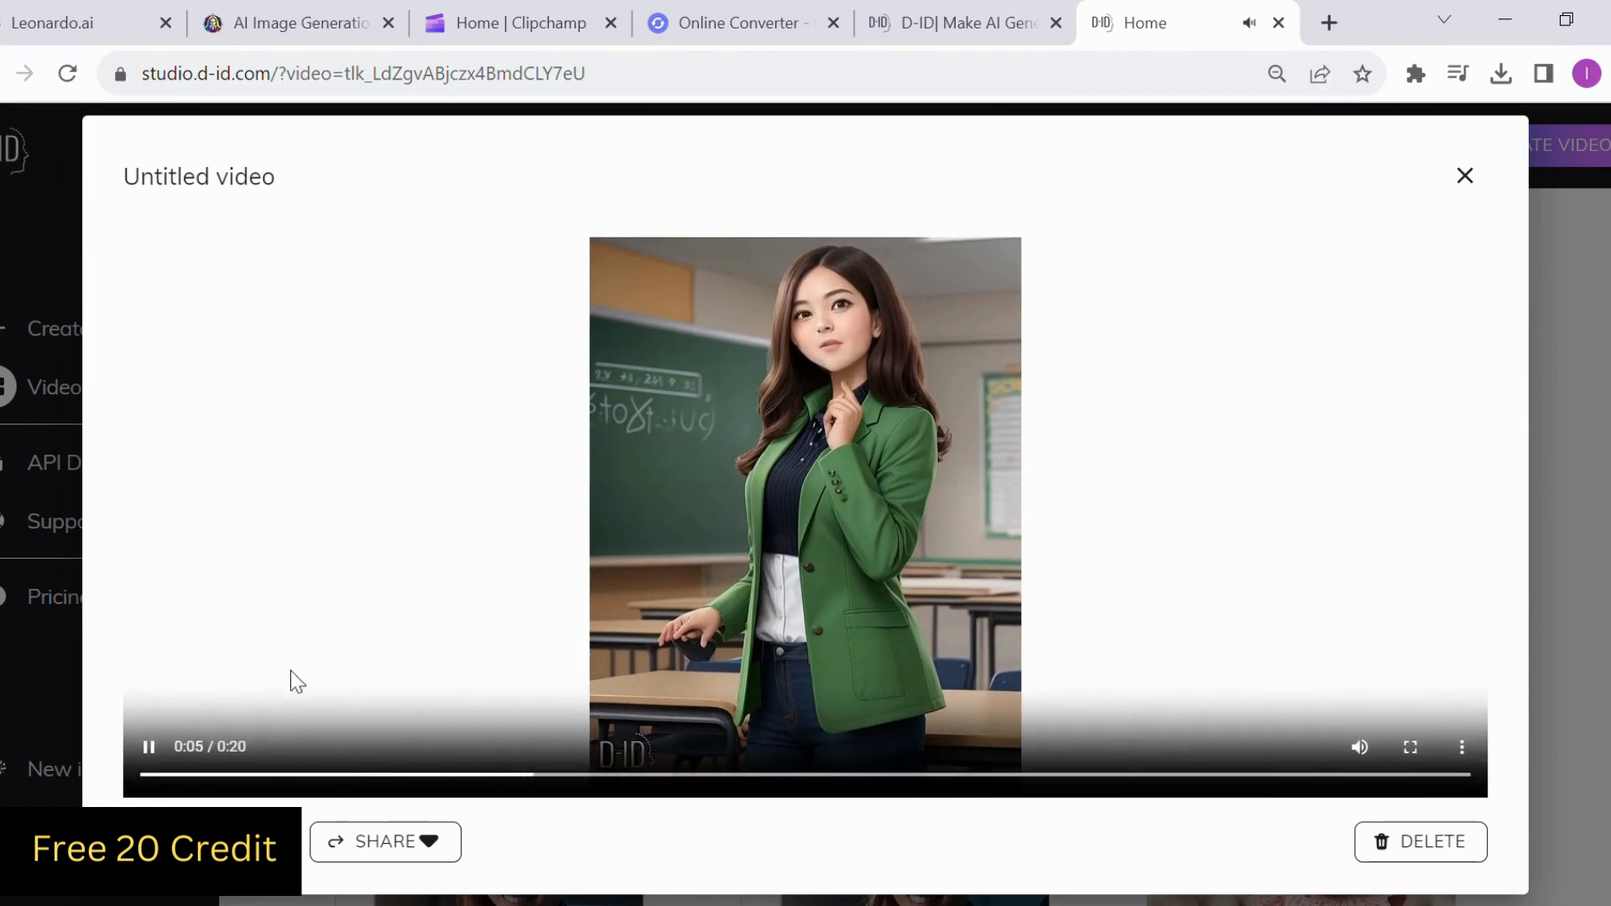
{"action": "left_click", "coordinate": [156, 748]}
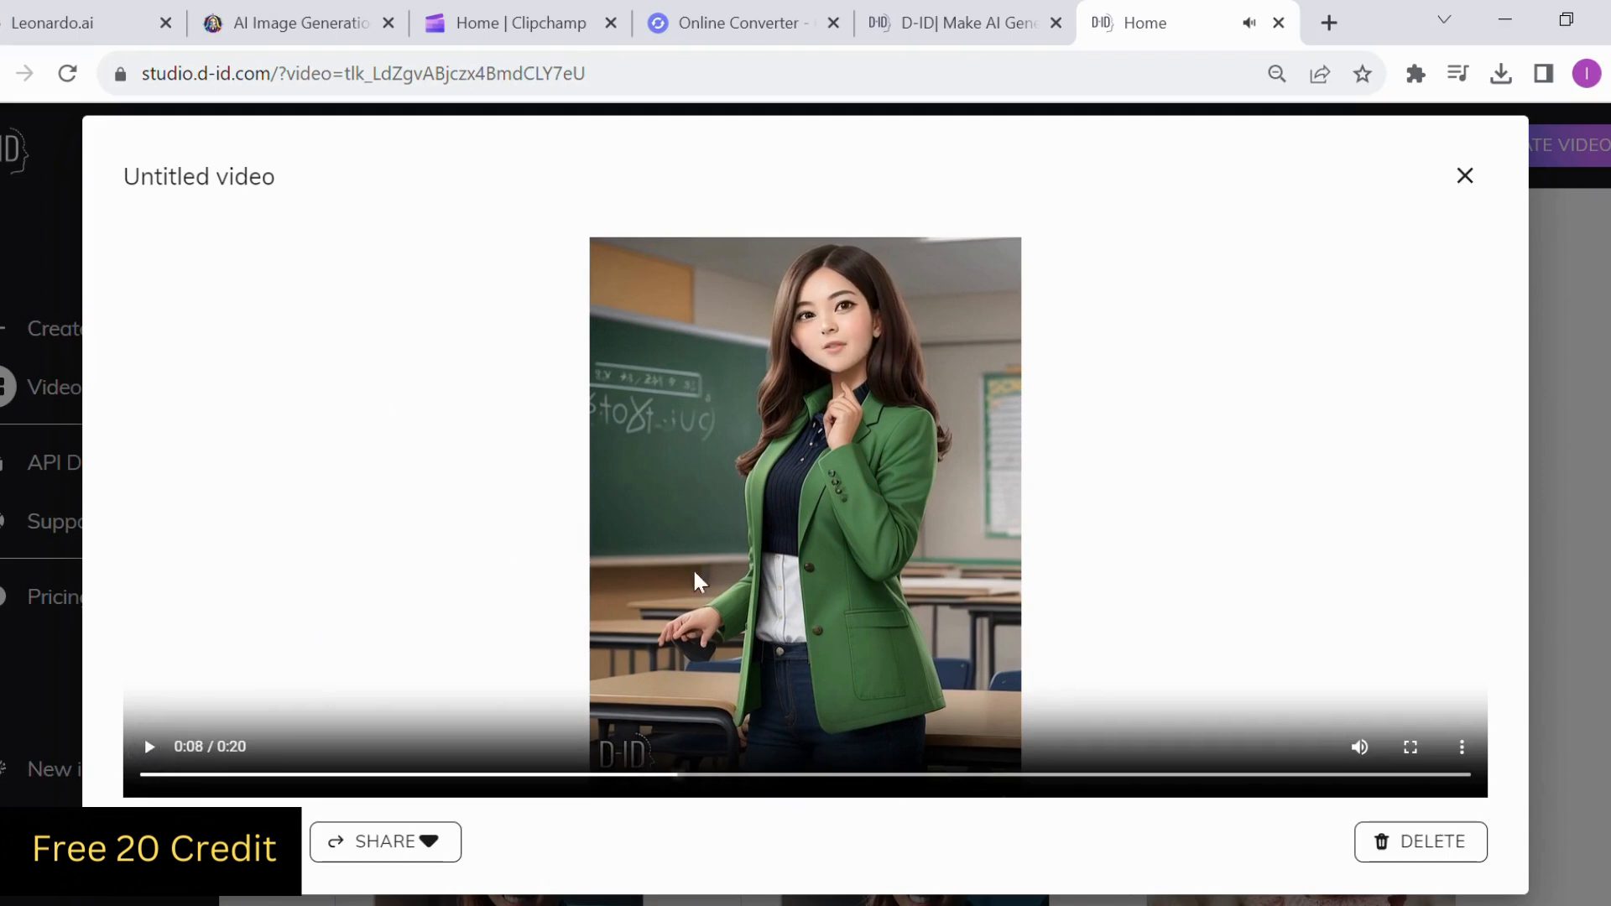